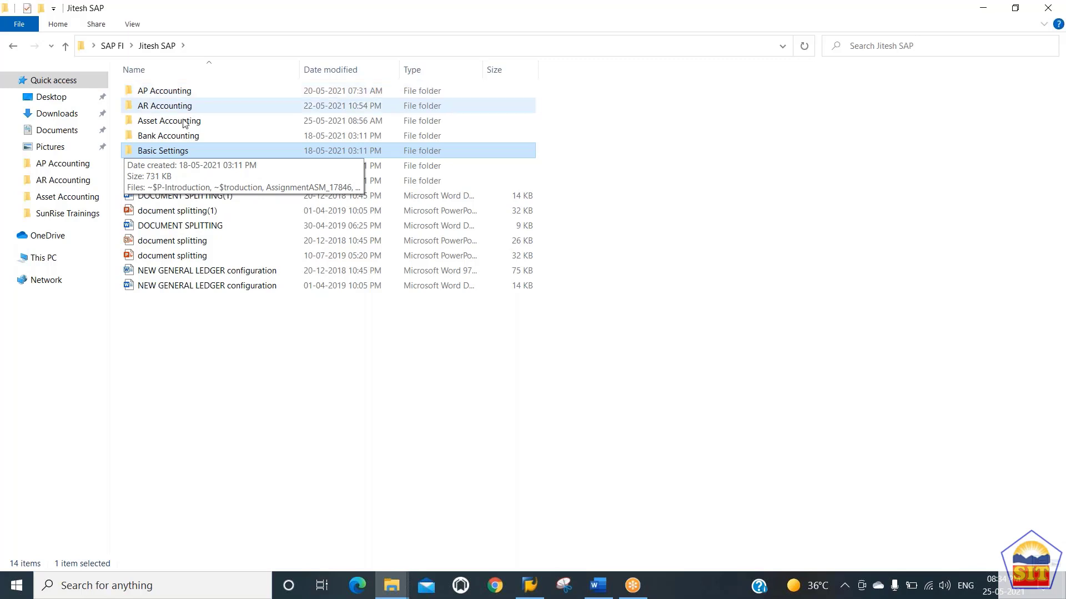
Step: Open the BASIC SETTINGS_Jitesh PDF from the Basic Settings folder
{"action": "double_click", "coordinate": [198, 150]}
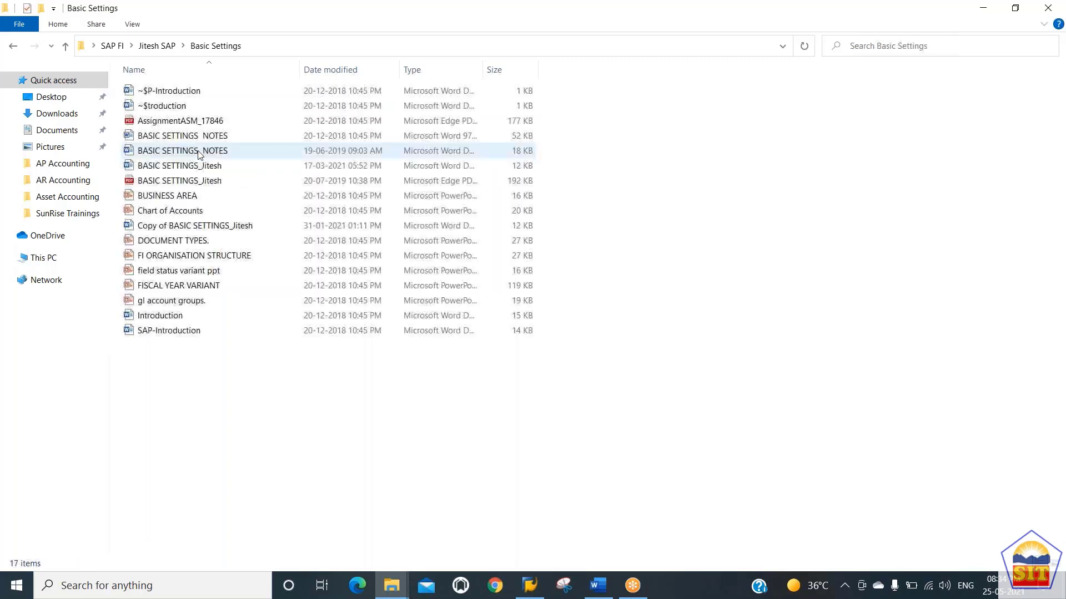
{"action": "double_click", "coordinate": [185, 182]}
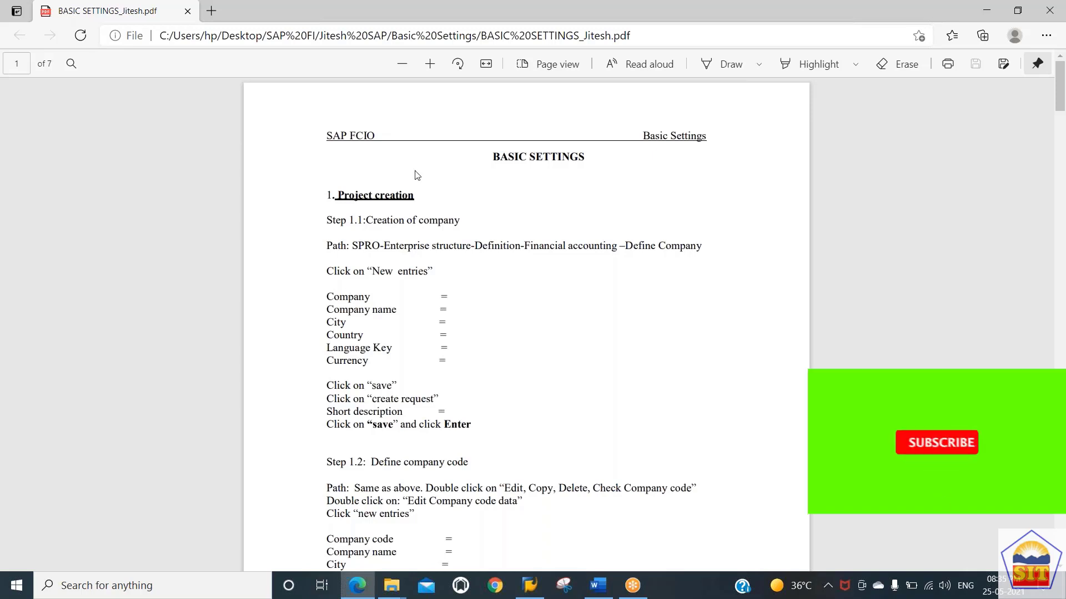
Step: Read the company-creation step and its SPRO configuration path in the PDF notes
{"action": "left_click_drag", "start_coordinate": [341, 221], "coordinate": [440, 227]}
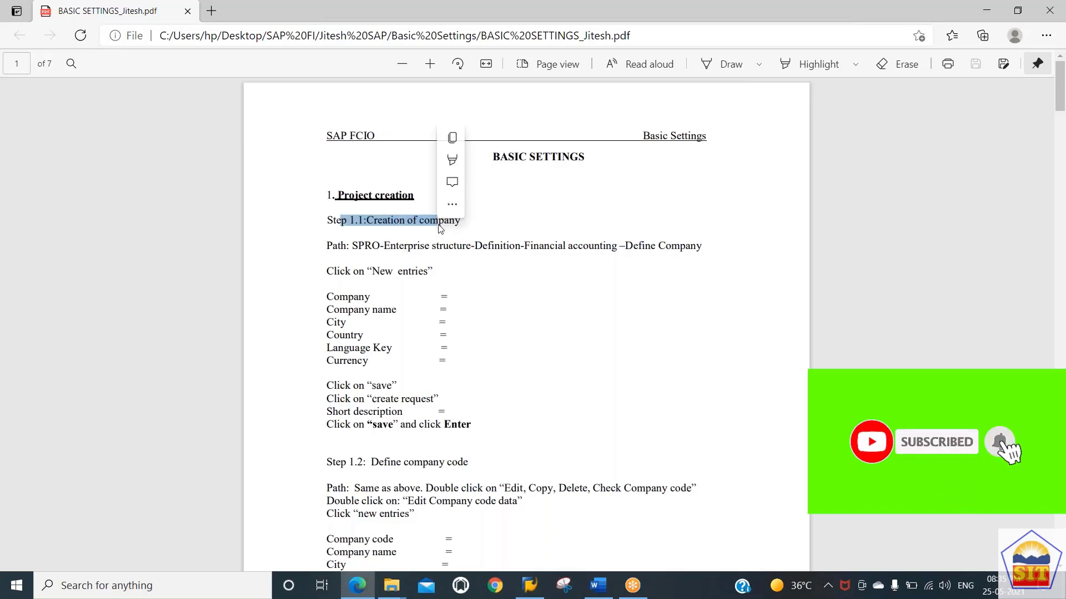
{"action": "left_click_drag", "start_coordinate": [382, 245], "coordinate": [390, 246]}
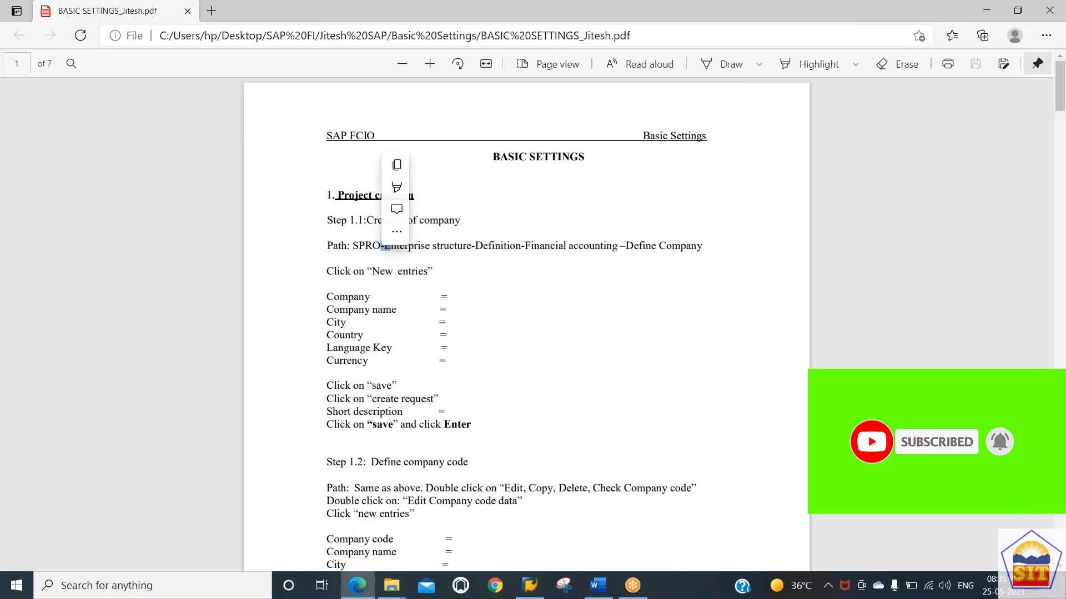
{"action": "left_click", "coordinate": [396, 232]}
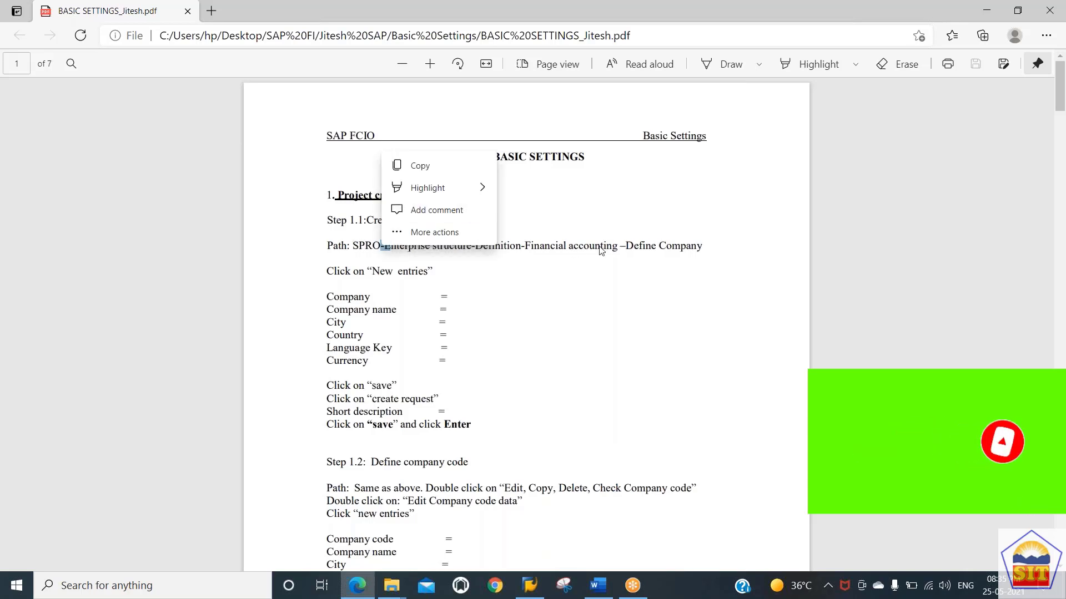
{"action": "left_click", "coordinate": [564, 229]}
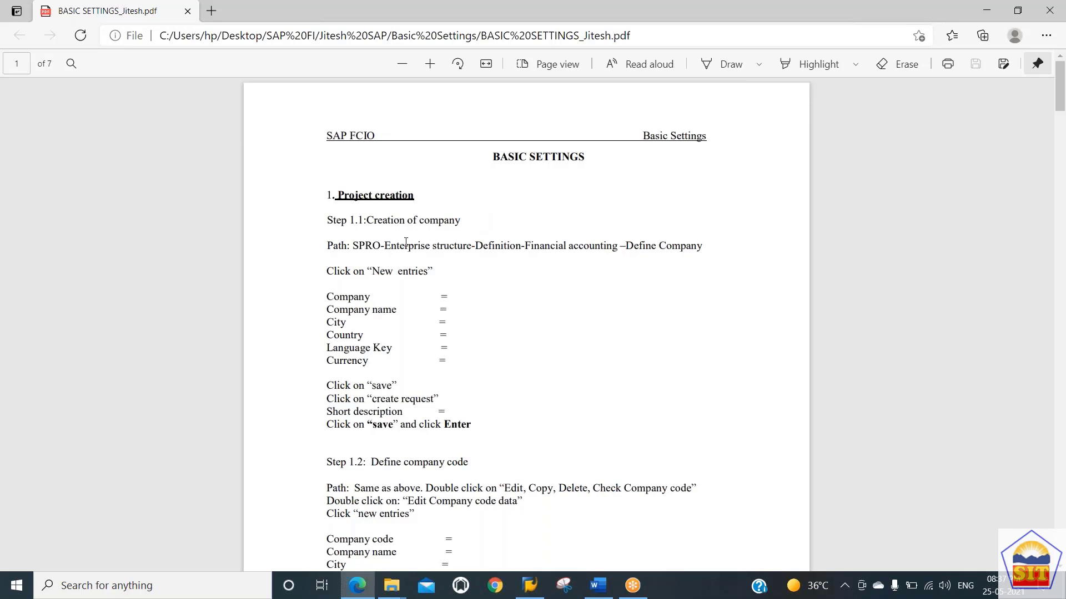
{"action": "left_click_drag", "start_coordinate": [390, 245], "coordinate": [476, 246]}
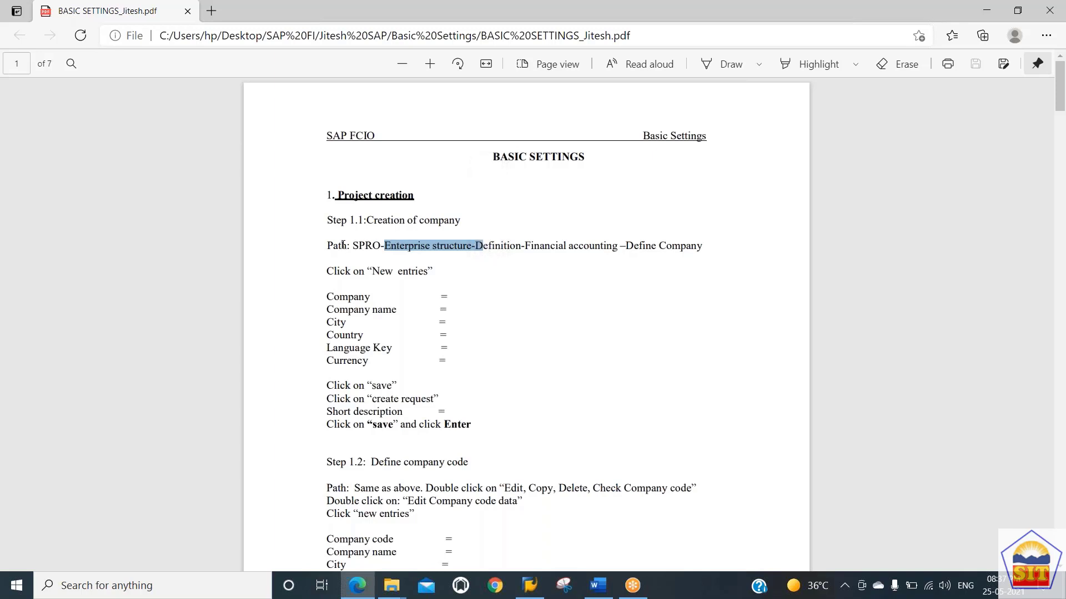
{"action": "left_click_drag", "start_coordinate": [339, 246], "coordinate": [666, 248]}
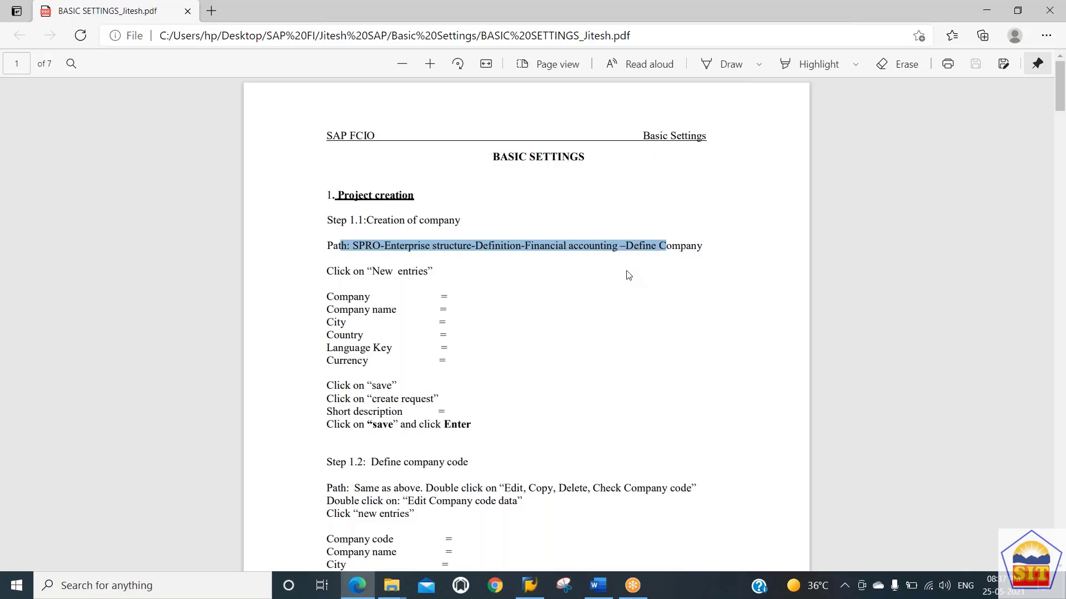
{"action": "left_click", "coordinate": [688, 247]}
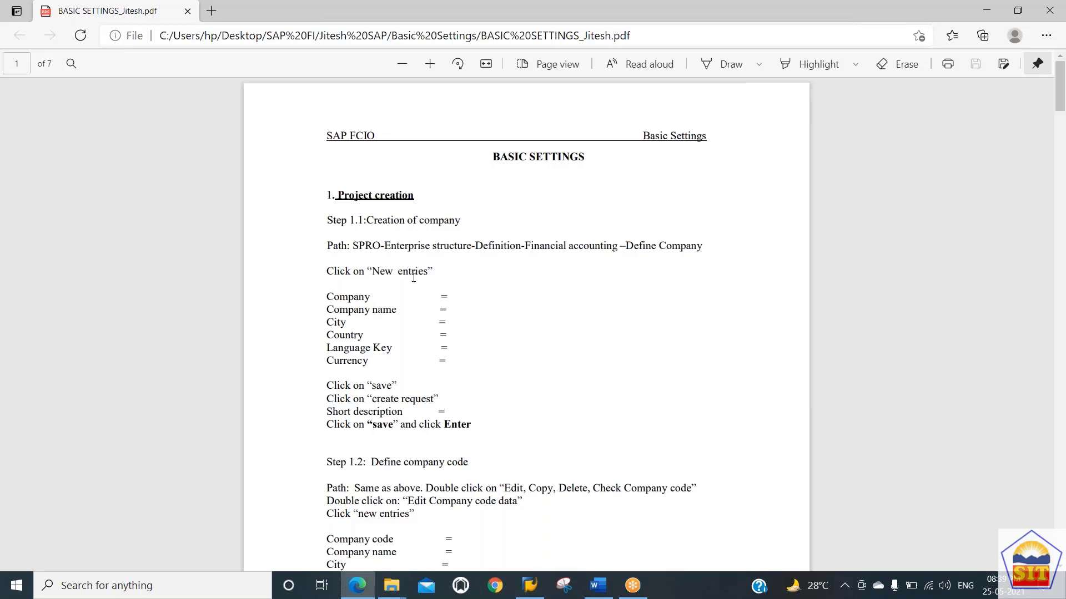
{"action": "left_click_drag", "start_coordinate": [385, 248], "coordinate": [416, 271]}
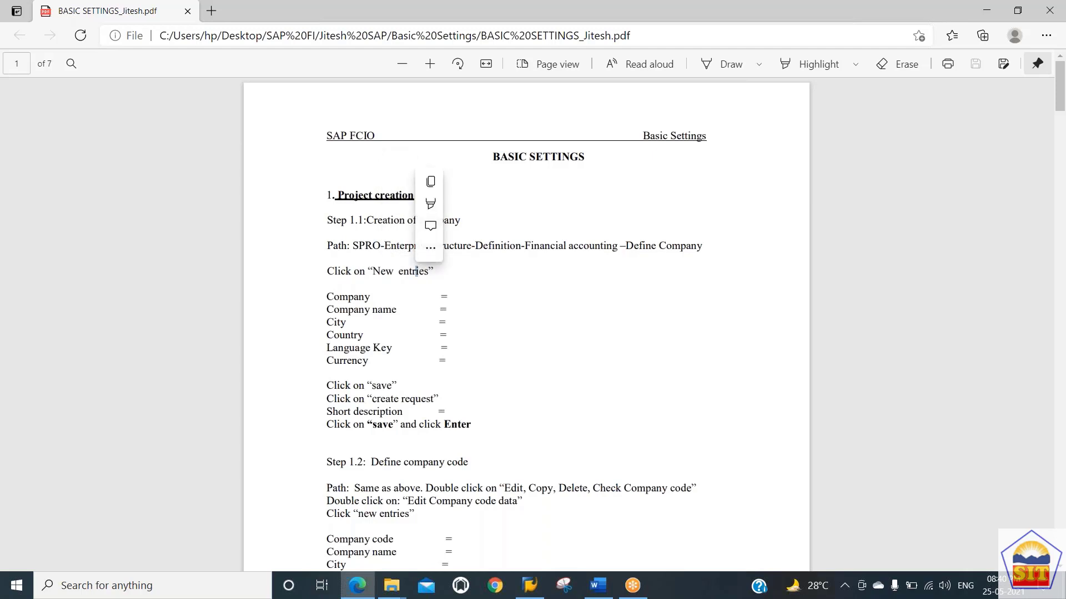
{"action": "left_click", "coordinate": [519, 294]}
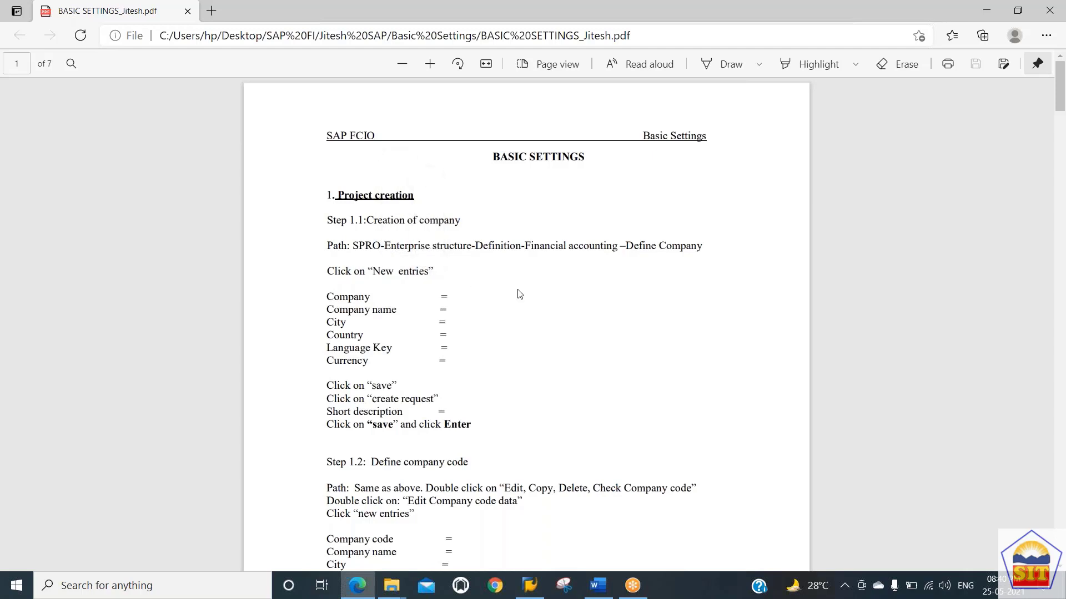
Step: Launch SAP Logon and sign in to the SAP ECC System with the saved user ID and password
{"action": "left_click", "coordinate": [530, 586]}
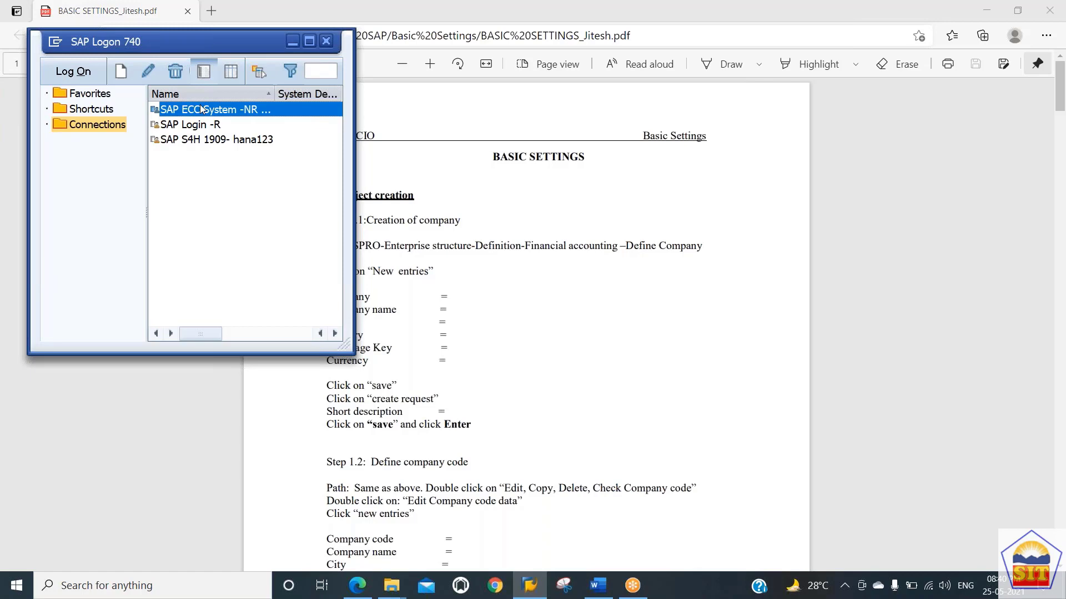
{"action": "double_click", "coordinate": [202, 110]}
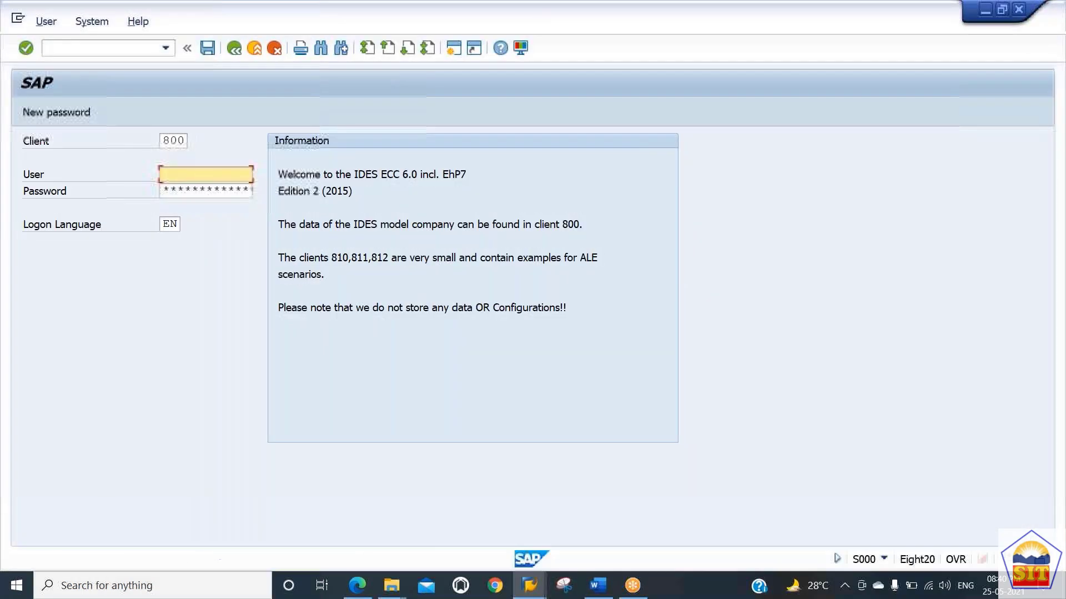
{"action": "key", "text": "Down"}
{"action": "key", "text": "Down"}
{"action": "key", "text": "Tab"}
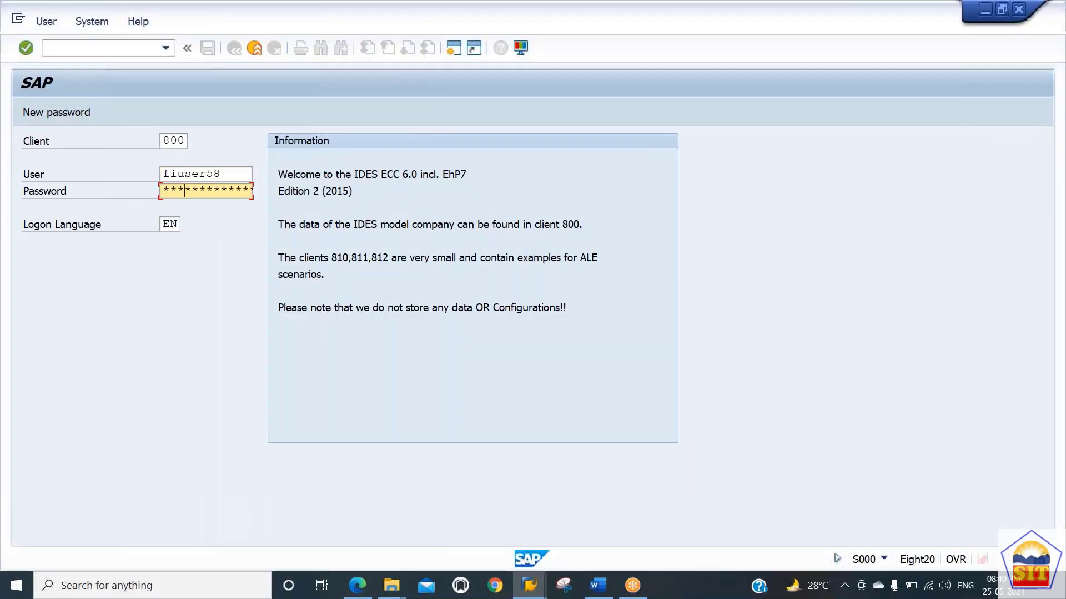
{"action": "key", "text": "Return"}
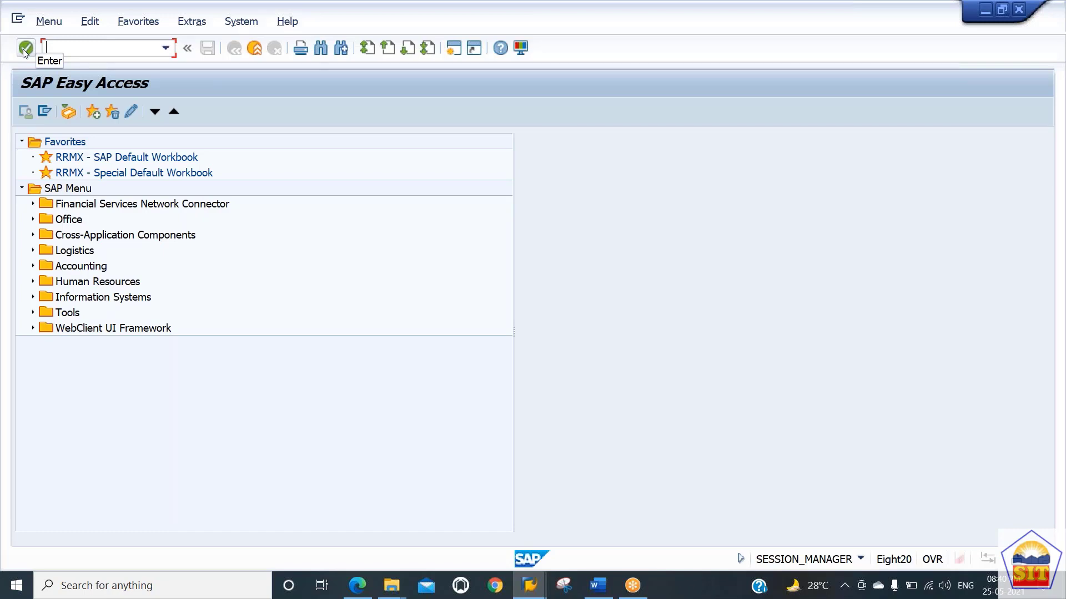
{"action": "left_click", "coordinate": [169, 51]}
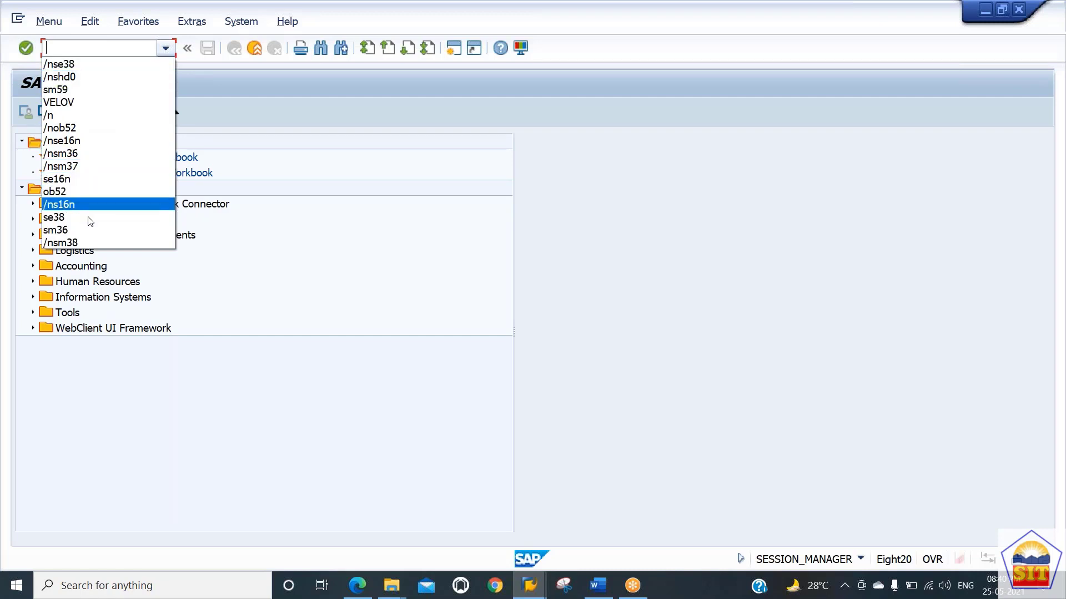
{"action": "left_click", "coordinate": [91, 88]}
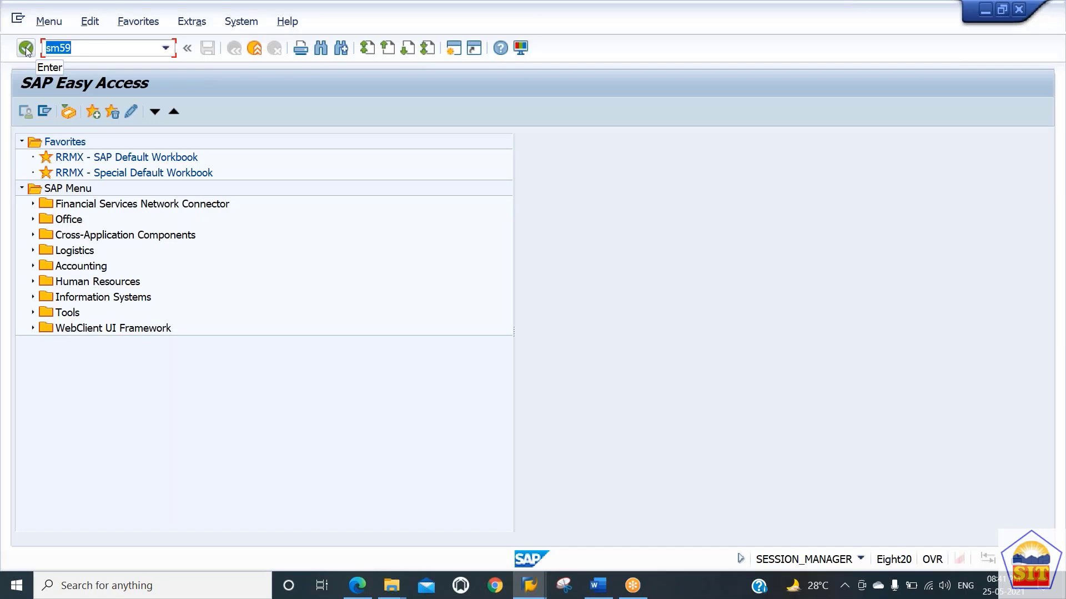
{"action": "left_click", "coordinate": [187, 48]}
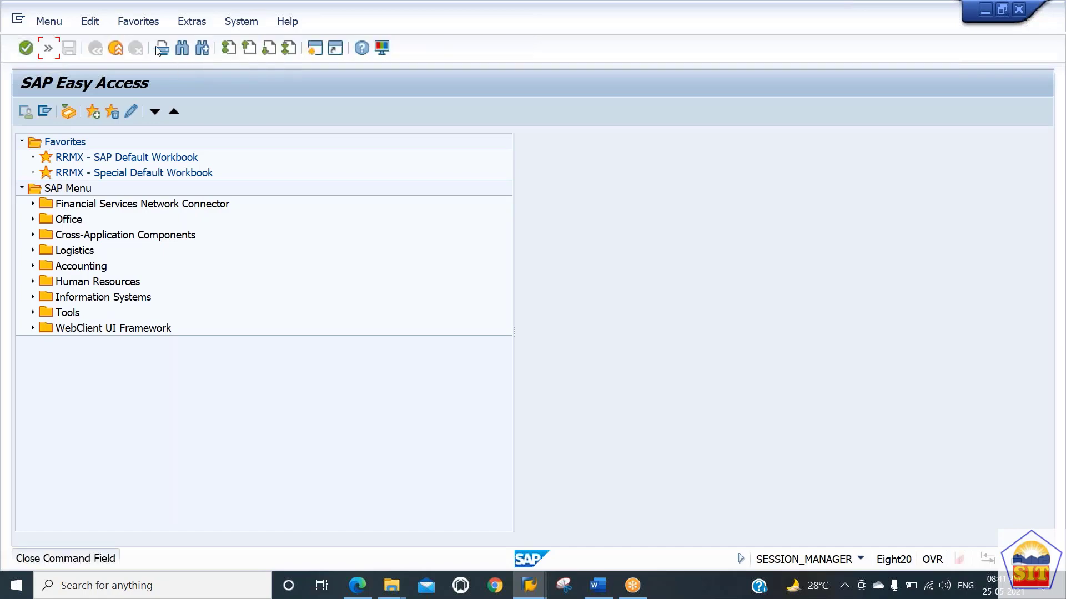
{"action": "left_click", "coordinate": [48, 48]}
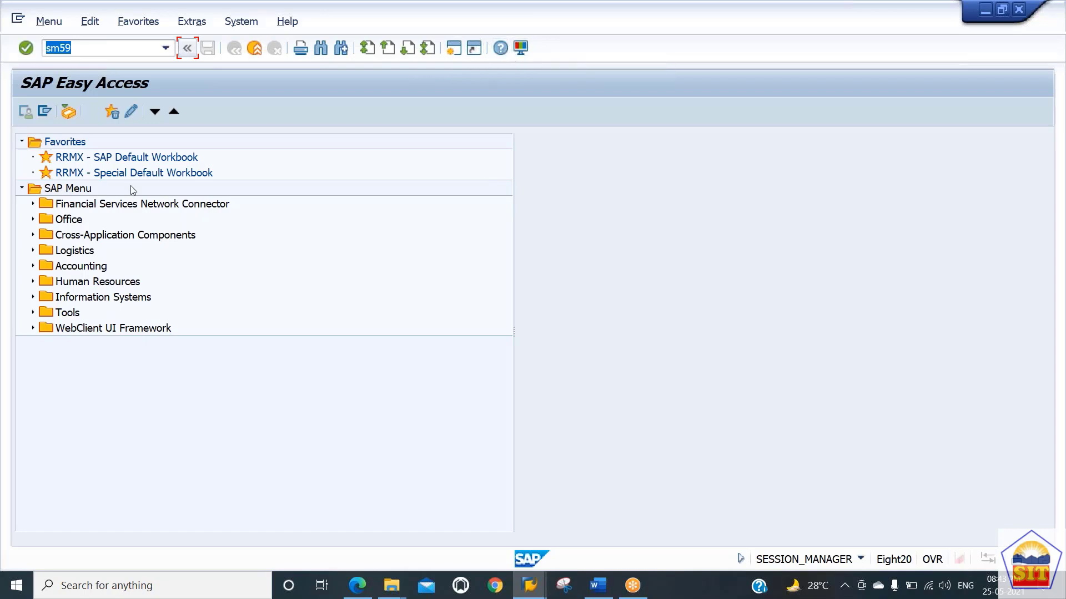
Step: Preview the colour schemes under Colors in System in SAP GUI Options and cancel the dialog
{"action": "left_click", "coordinate": [523, 50]}
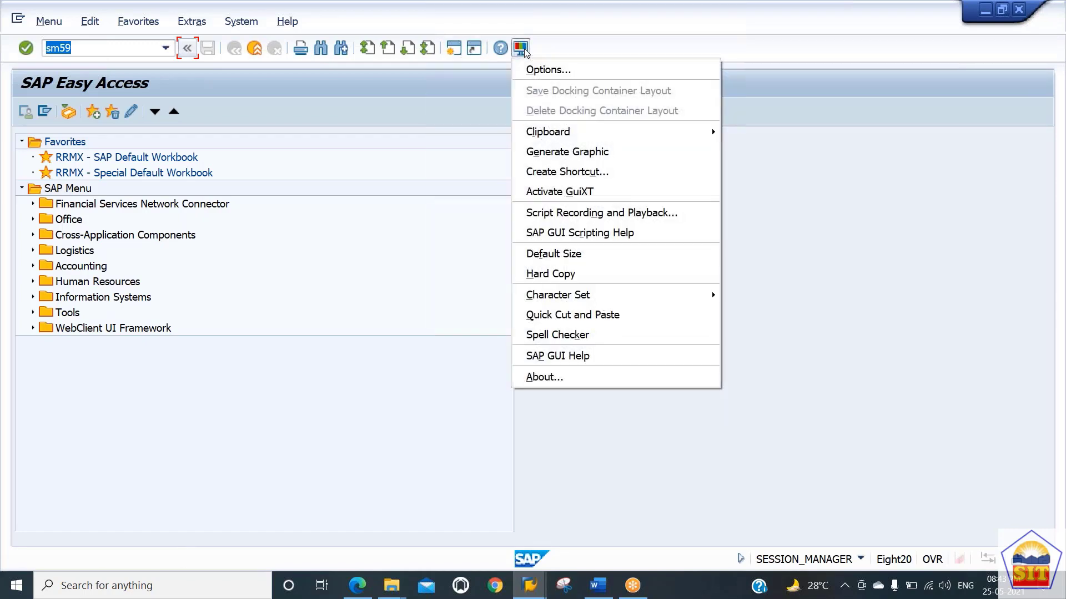
{"action": "left_click", "coordinate": [534, 70]}
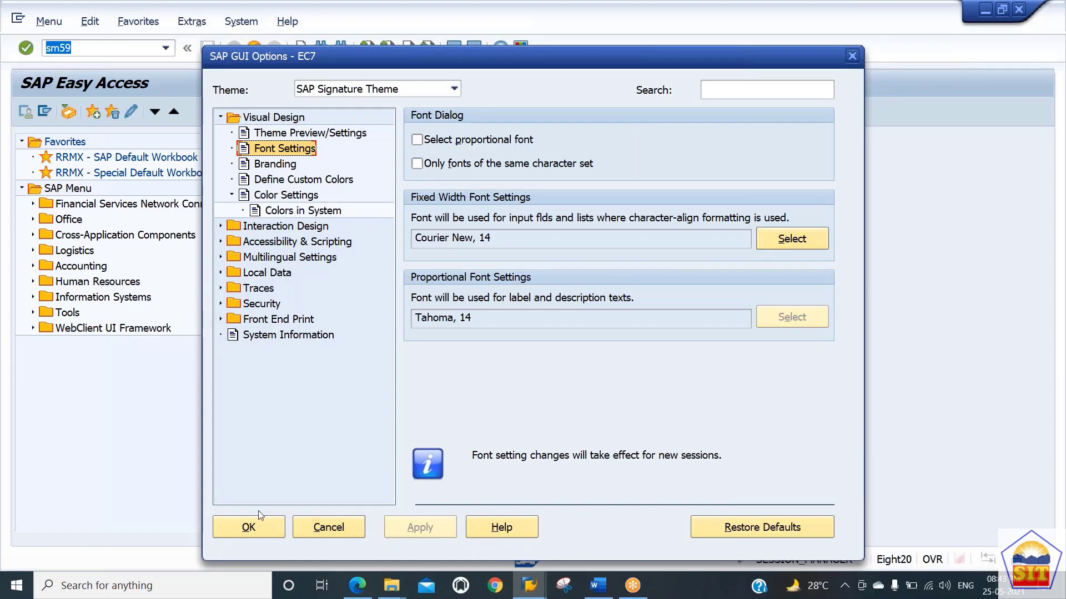
{"action": "left_click", "coordinate": [300, 212]}
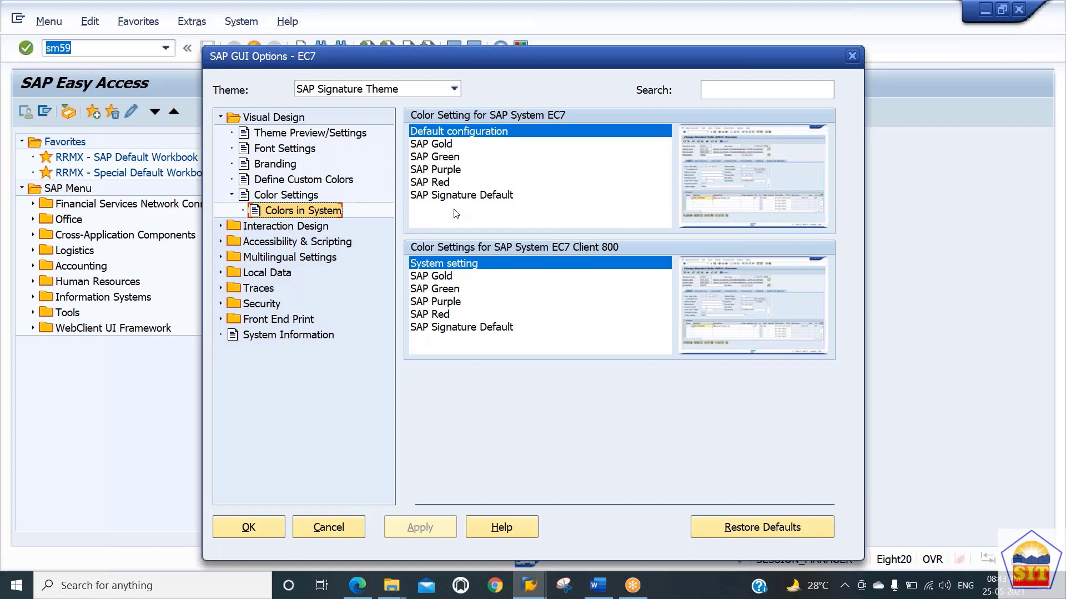
{"action": "left_click", "coordinate": [429, 146]}
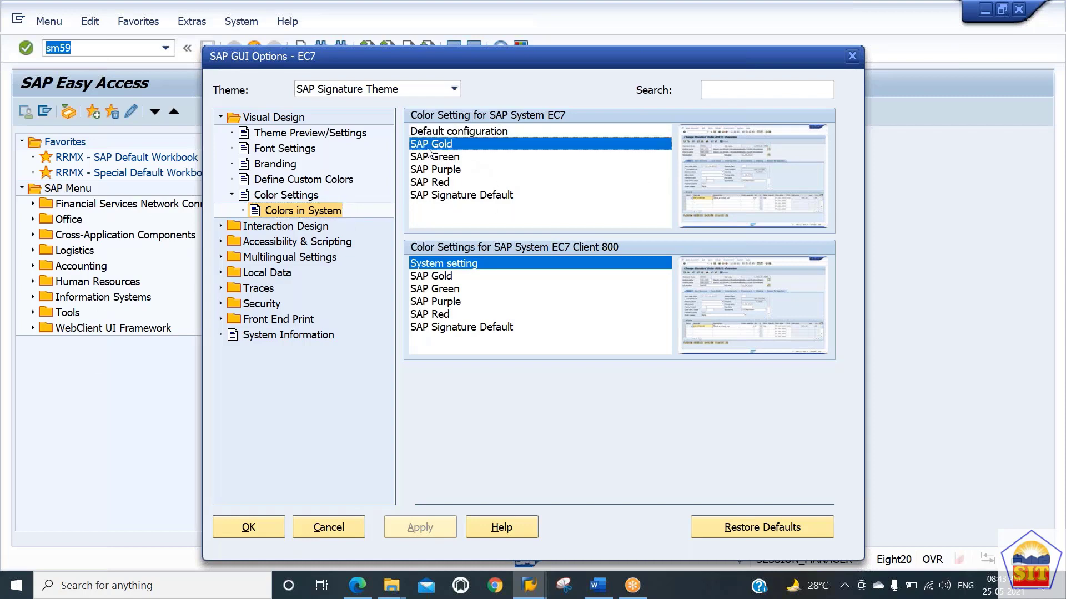
{"action": "left_click", "coordinate": [427, 161]}
{"action": "left_click", "coordinate": [425, 182]}
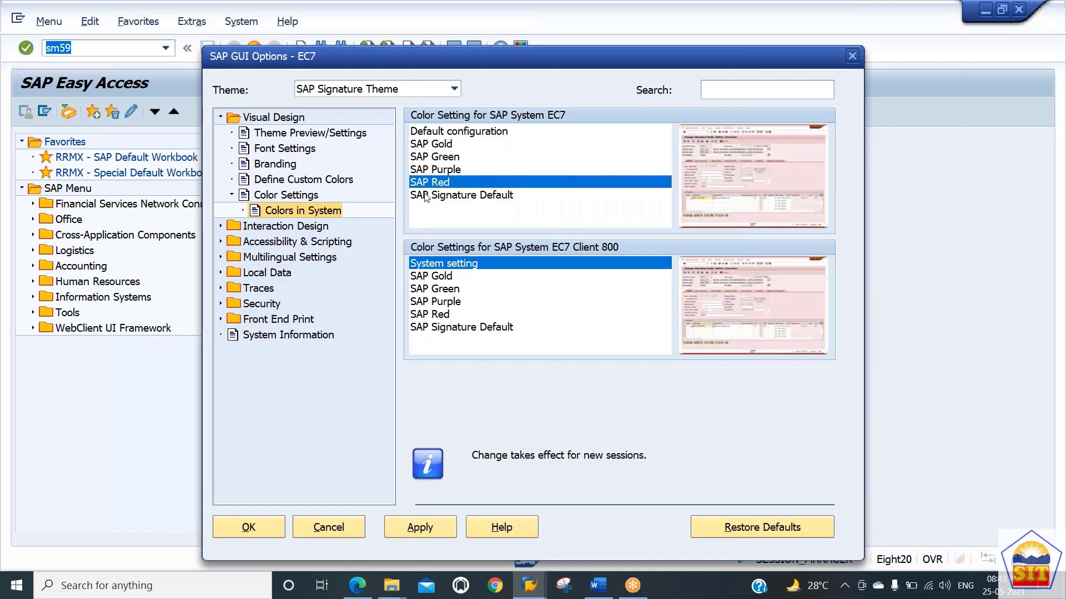
{"action": "left_click", "coordinate": [425, 195]}
{"action": "left_click", "coordinate": [423, 173]}
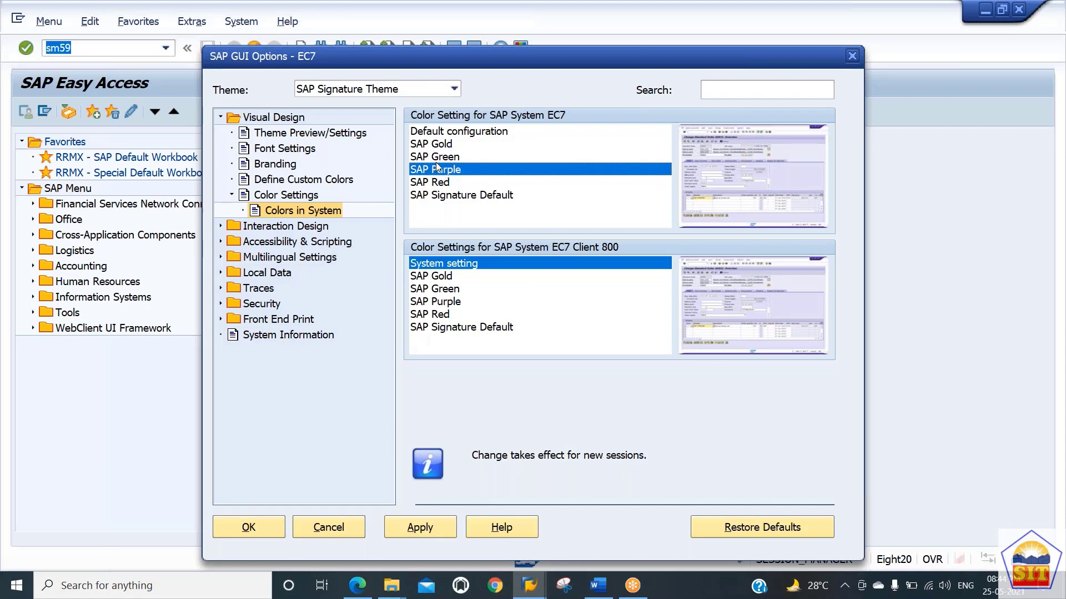
{"action": "left_click", "coordinate": [435, 185]}
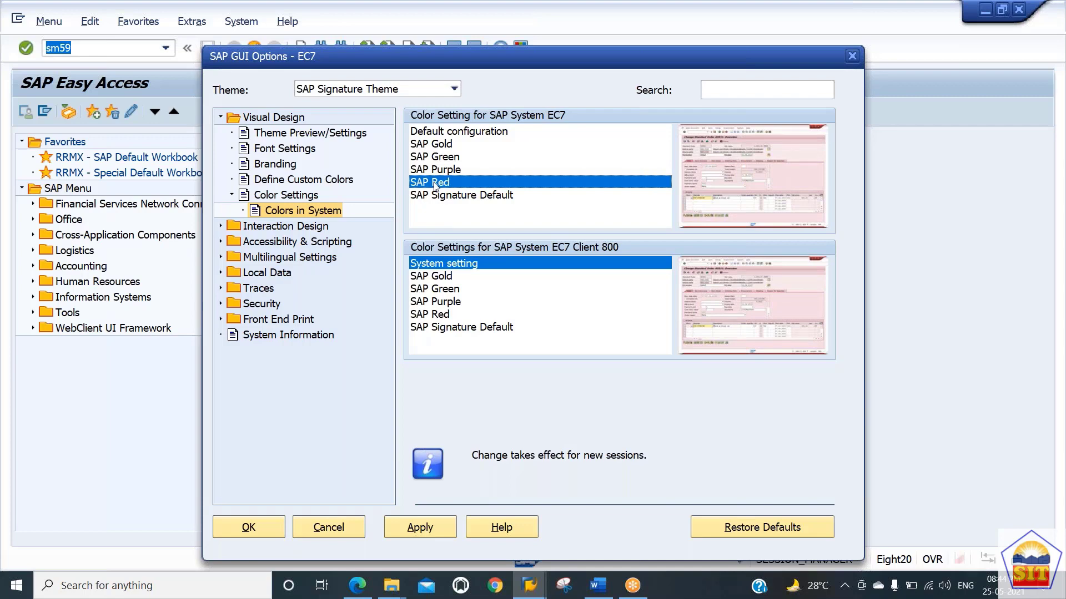
{"action": "left_click", "coordinate": [429, 158]}
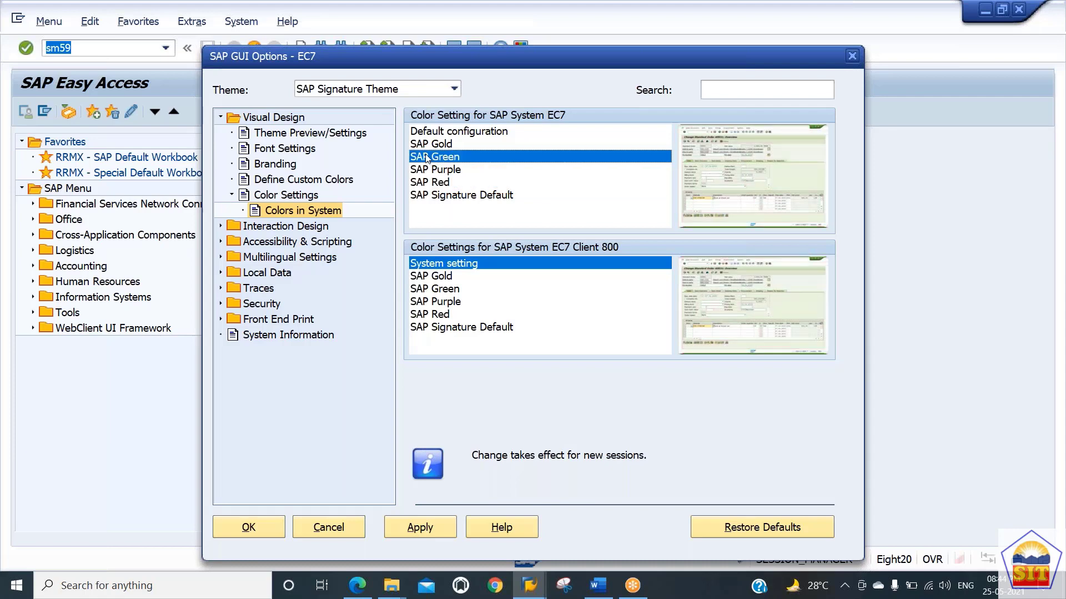
{"action": "left_click", "coordinate": [426, 146]}
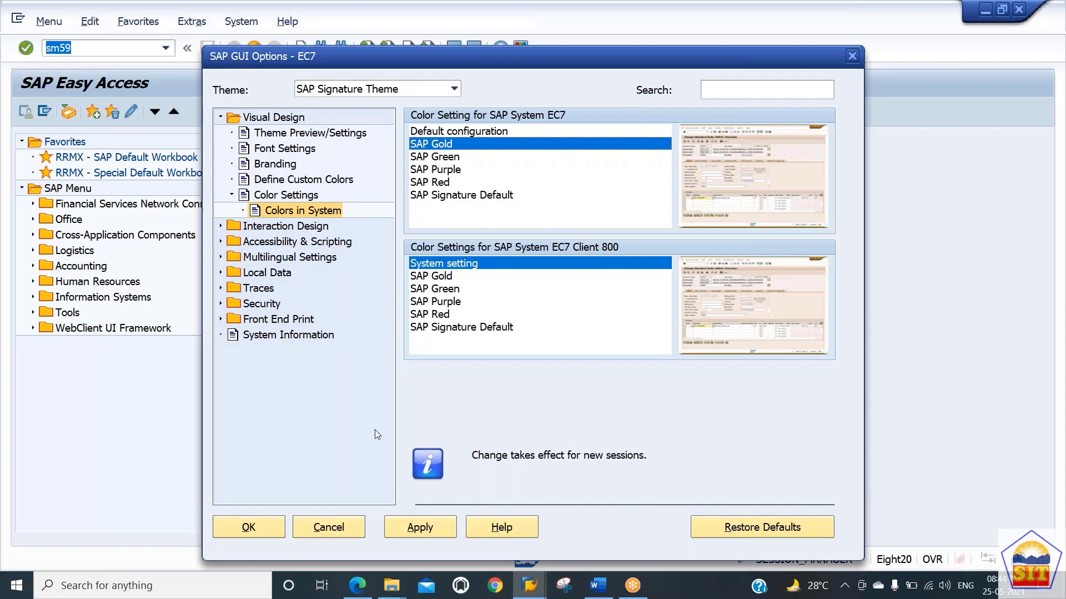
{"action": "left_click", "coordinate": [328, 527]}
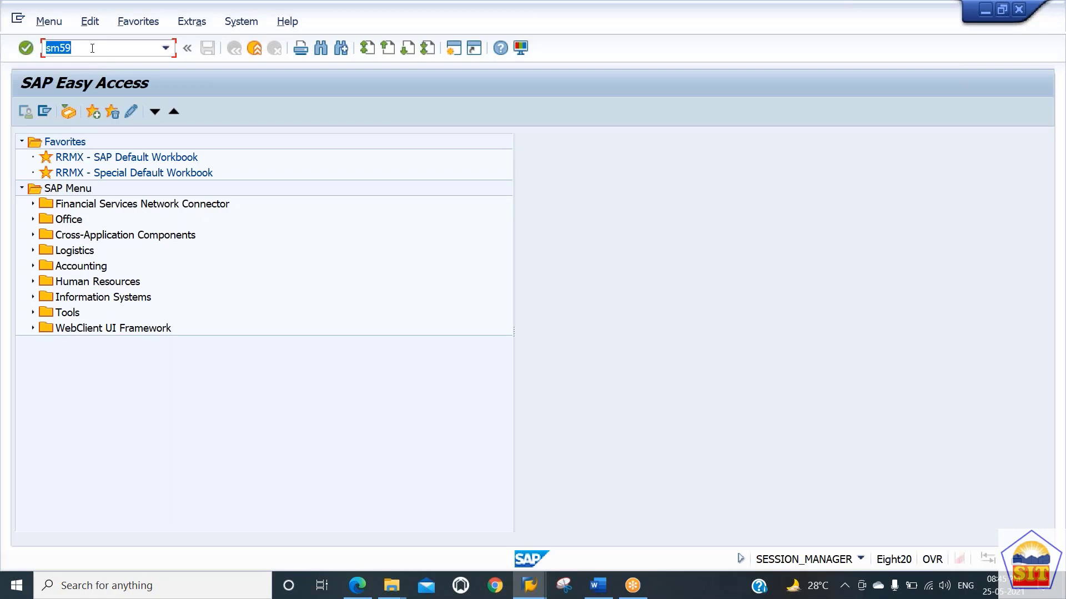
Step: Run transaction spro and open the SAP Reference IMG
{"action": "type", "text": "spro"}
{"action": "key", "text": "Return"}
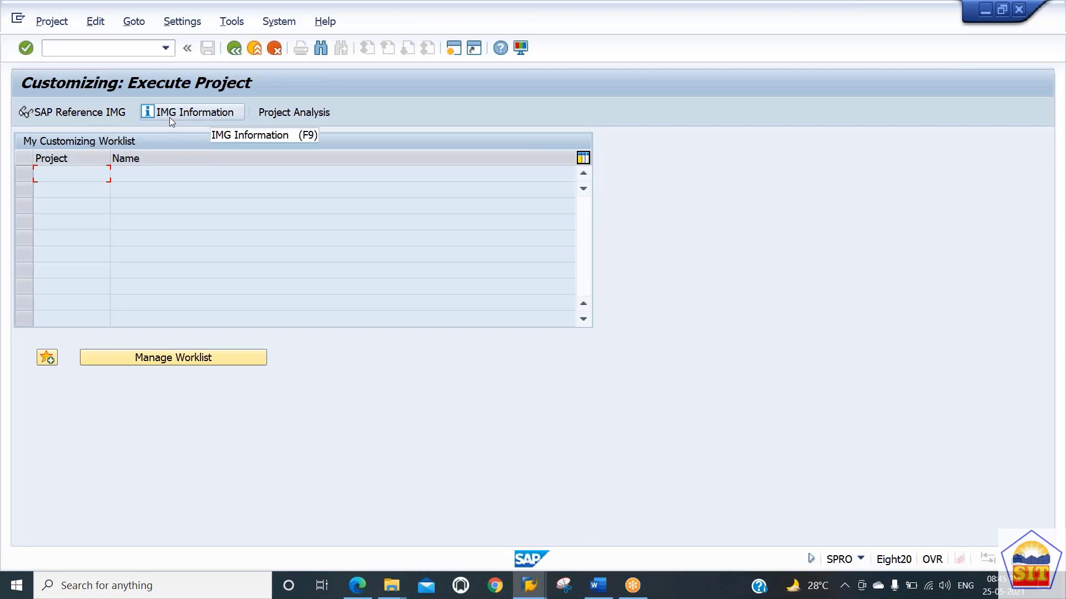
{"action": "left_click", "coordinate": [82, 114]}
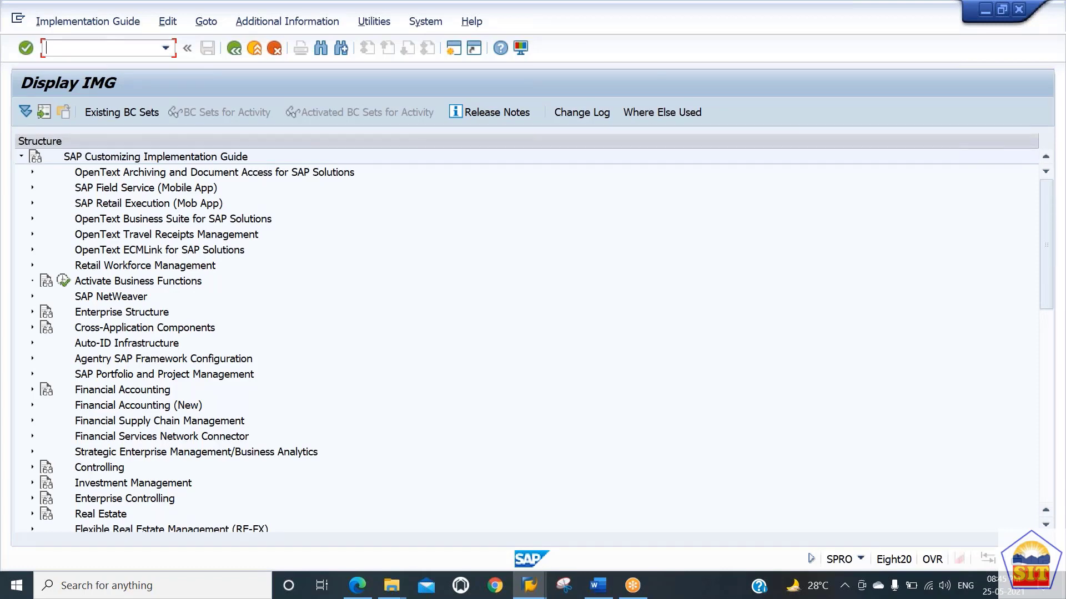
Step: Expand Enterprise Structure, Definition and Financial Accounting in the IMG tree
{"action": "left_click", "coordinate": [109, 332]}
{"action": "key", "text": "Down"}
{"action": "key", "text": "Down"}
{"action": "key", "text": "Down"}
{"action": "key", "text": "Down"}
{"action": "key", "text": "Up"}
{"action": "key", "text": "Up"}
{"action": "key", "text": "Up"}
{"action": "key", "text": "Up"}
{"action": "key", "text": "Up"}
{"action": "left_click", "coordinate": [32, 311]}
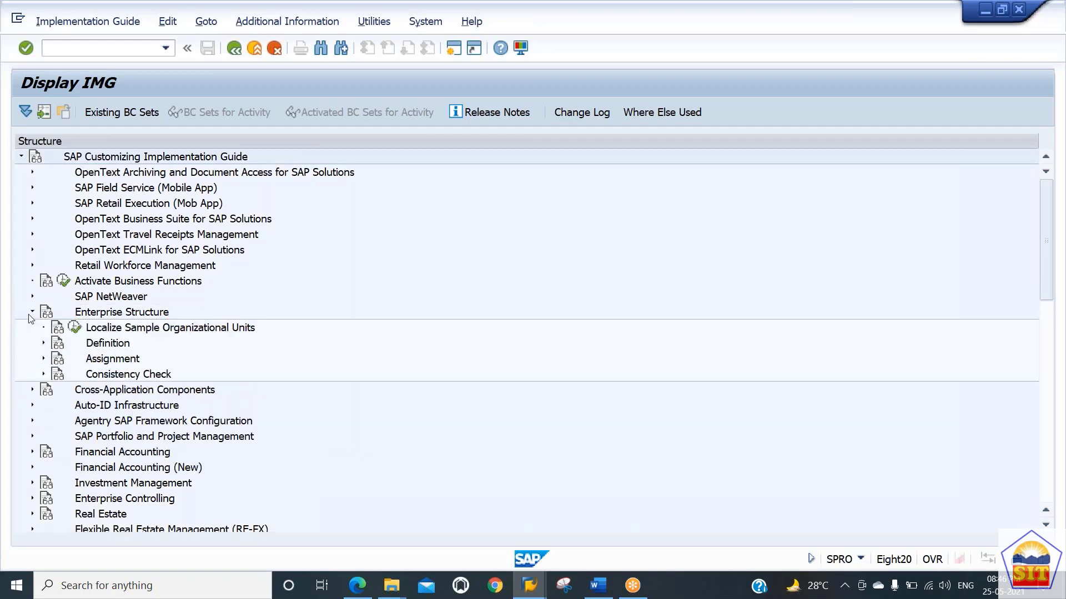
{"action": "key", "text": "Down"}
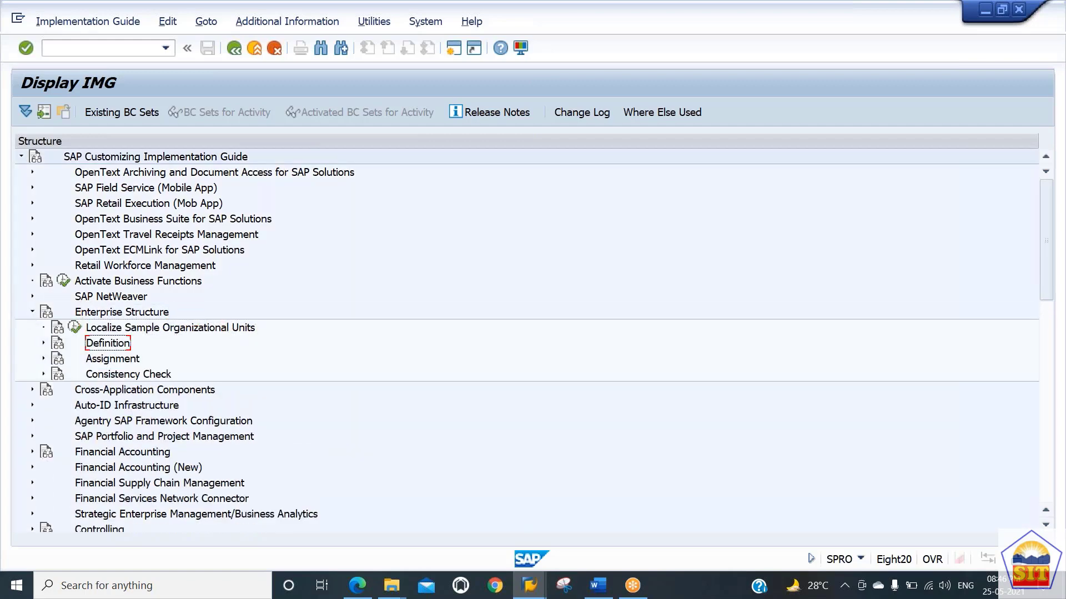
{"action": "key", "text": "Right"}
{"action": "key", "text": "Down"}
{"action": "key", "text": "Right"}
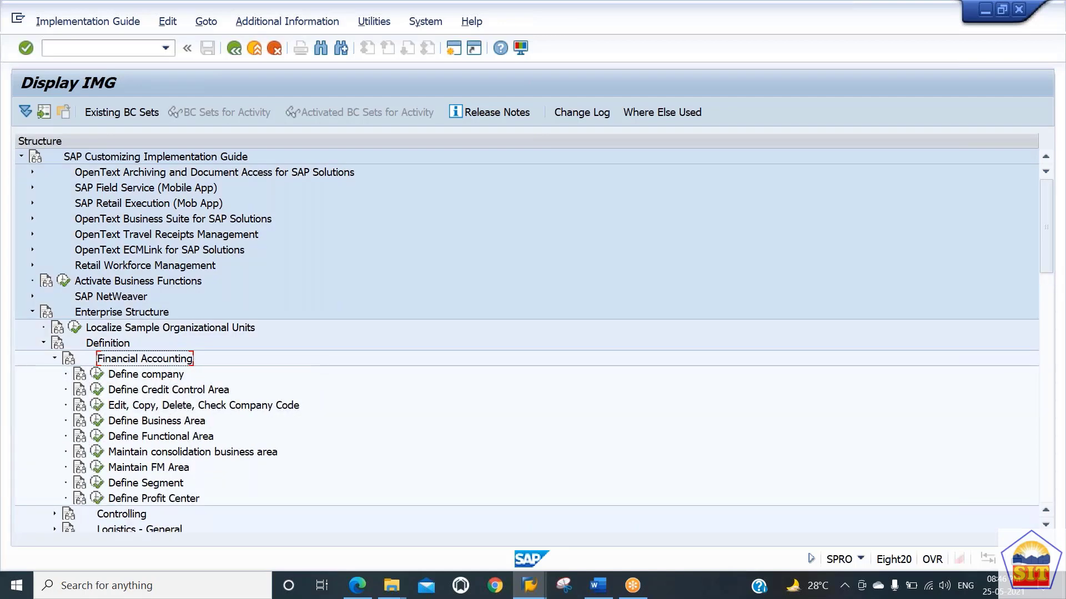
Step: Browse the activities listed under Financial Accounting in the IMG tree
{"action": "key", "text": "Down"}
{"action": "key", "text": "Down"}
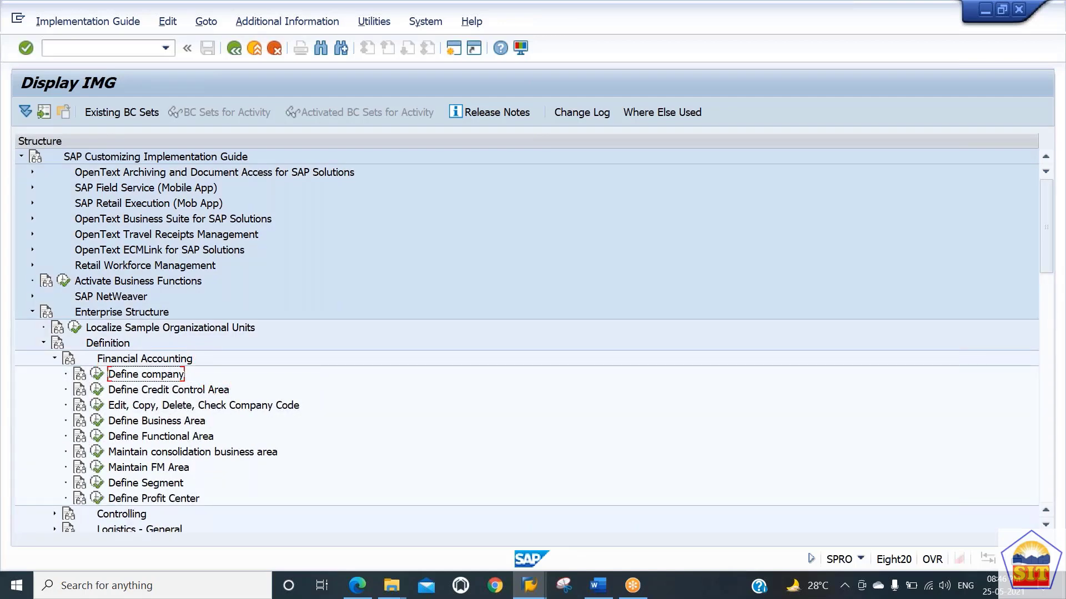
{"action": "key", "text": "Down"}
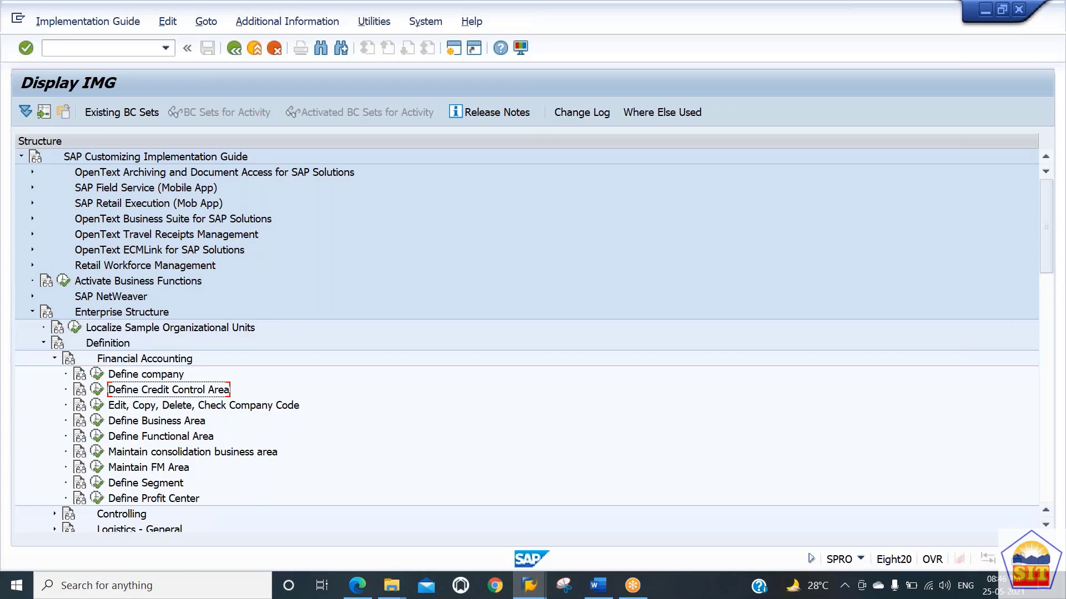
{"action": "left_click", "coordinate": [203, 406]}
{"action": "key", "text": "Down"}
{"action": "key", "text": "Down"}
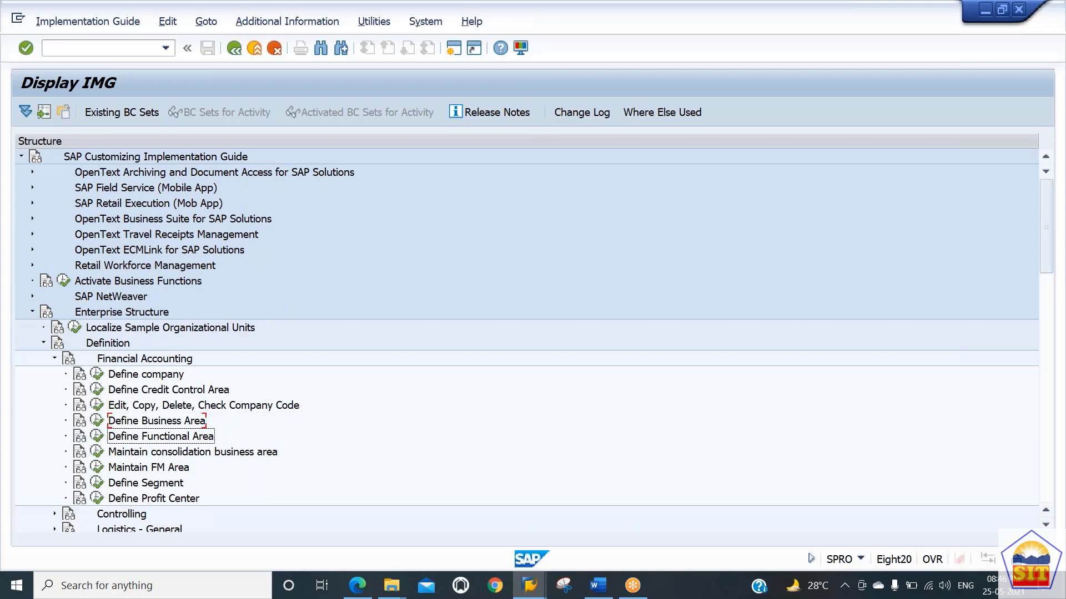
{"action": "key", "text": "Down"}
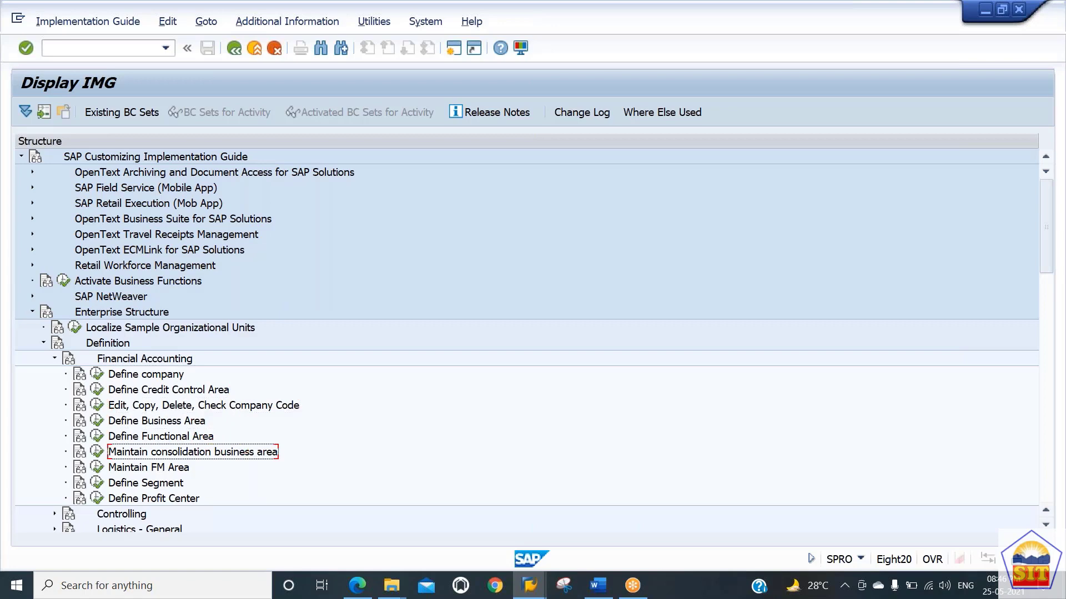
{"action": "key", "text": "Up"}
{"action": "key", "text": "Down"}
{"action": "key", "text": "Down"}
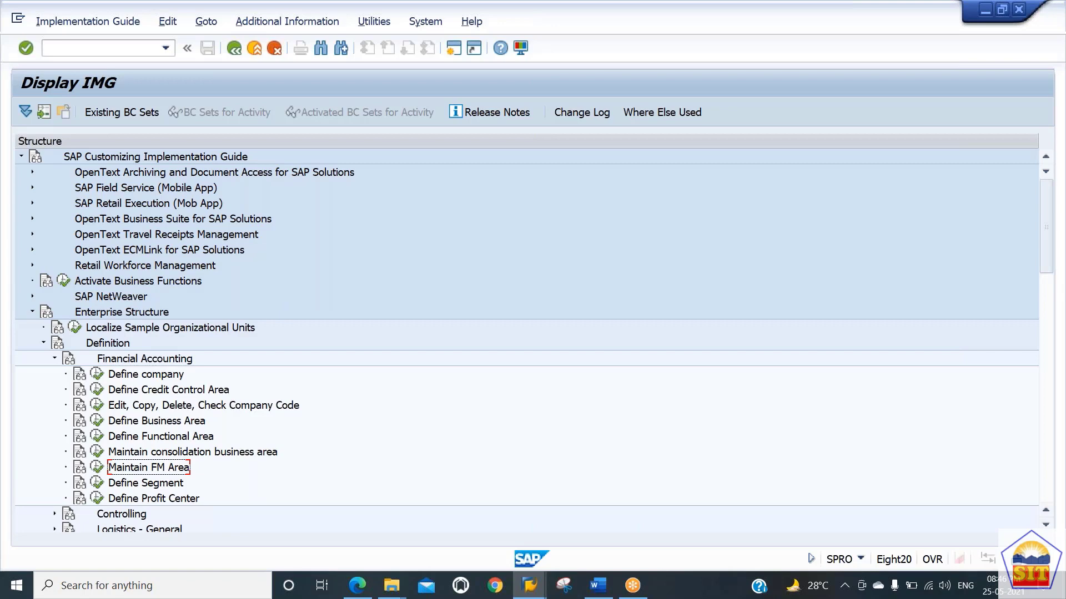
{"action": "left_click", "coordinate": [146, 483]}
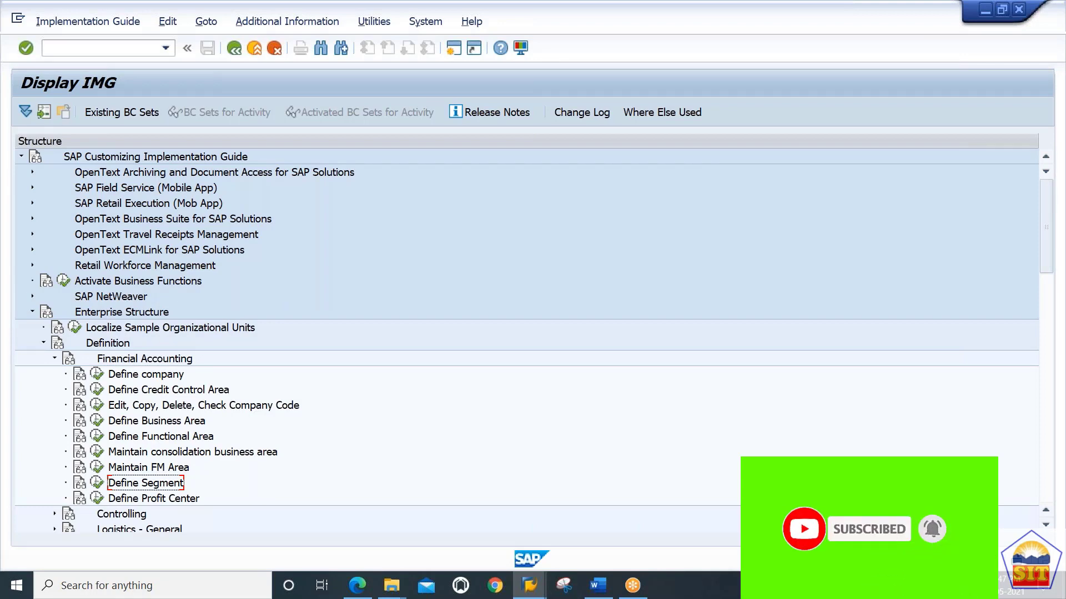
{"action": "key", "text": "Down"}
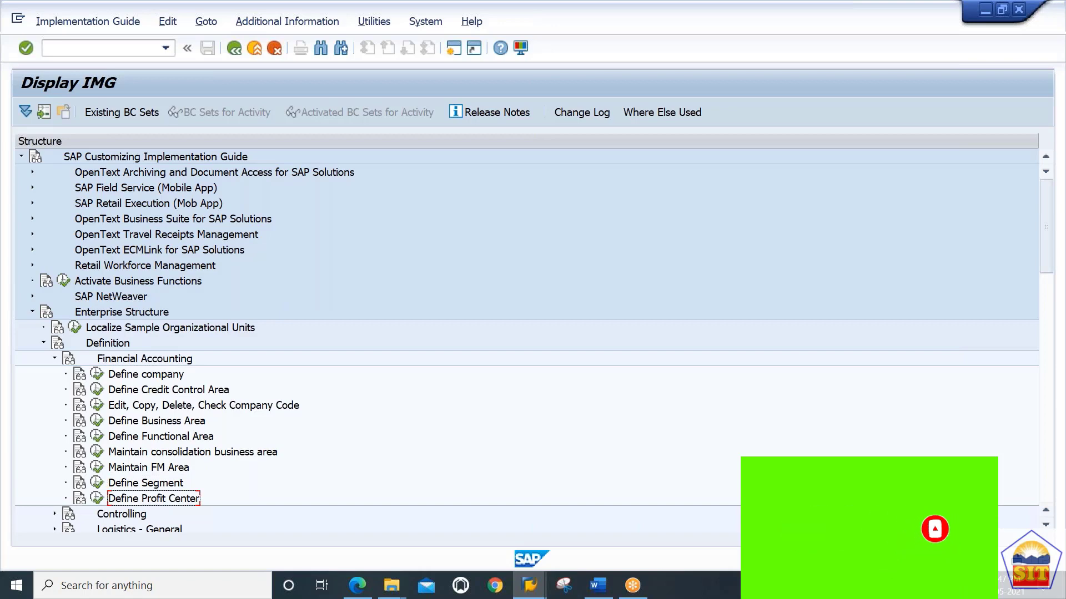
{"action": "key", "text": "Up"}
{"action": "key", "text": "Up"}
{"action": "key", "text": "Up"}
{"action": "key", "text": "Up"}
{"action": "key", "text": "Up"}
{"action": "key", "text": "Up"}
{"action": "key", "text": "Up"}
{"action": "key", "text": "Up"}
{"action": "key", "text": "Down"}
{"action": "key", "text": "Down"}
{"action": "key", "text": "Down"}
{"action": "key", "text": "Down"}
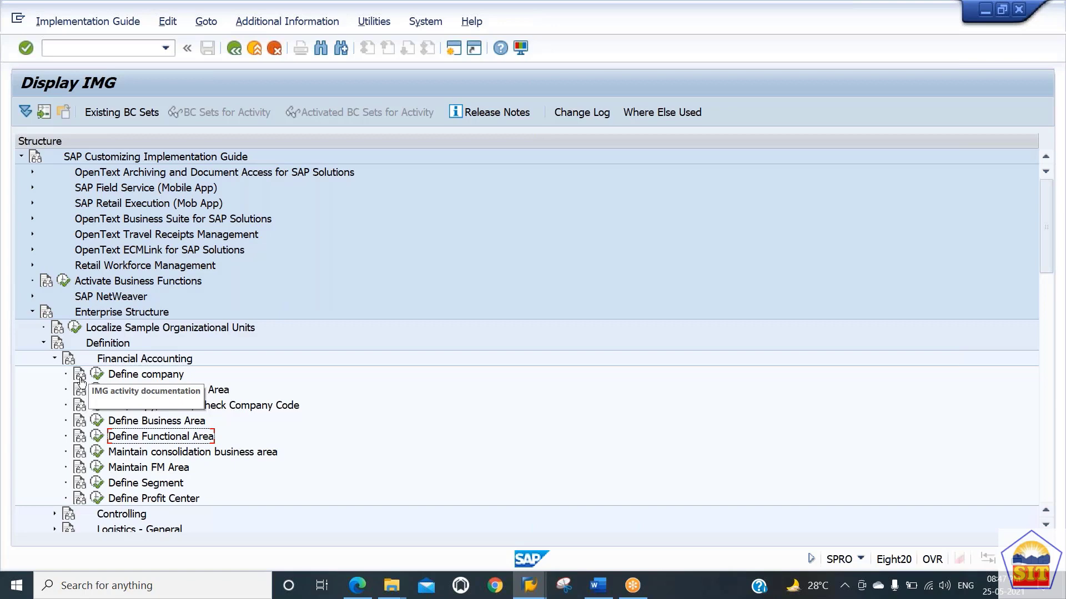
Step: Open and read the IMG documentation for the Define company activity, then close it
{"action": "left_click", "coordinate": [81, 381]}
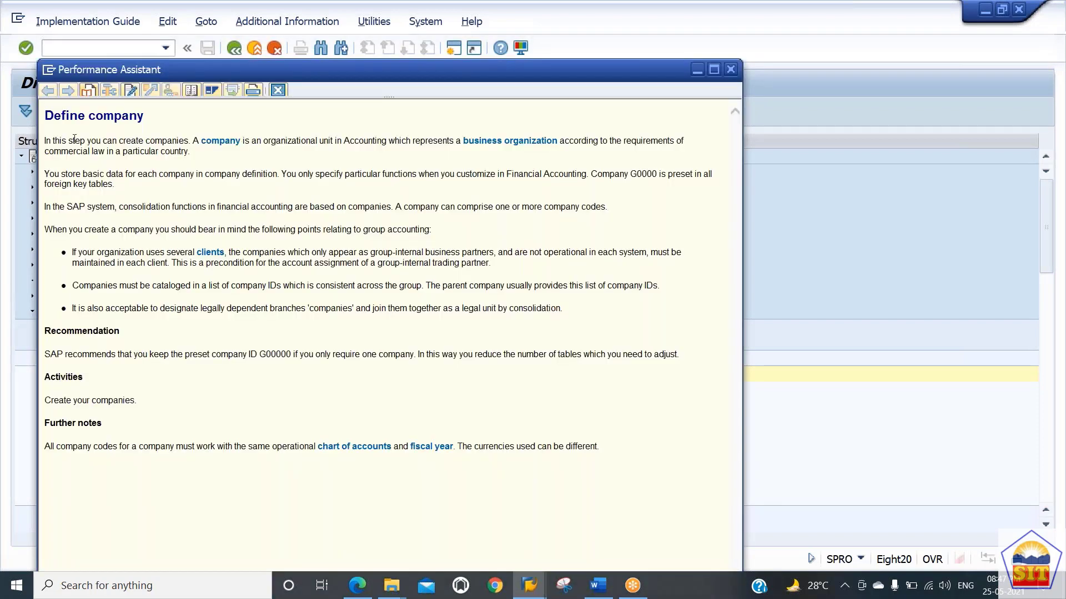
{"action": "left_click_drag", "start_coordinate": [62, 140], "coordinate": [313, 263]}
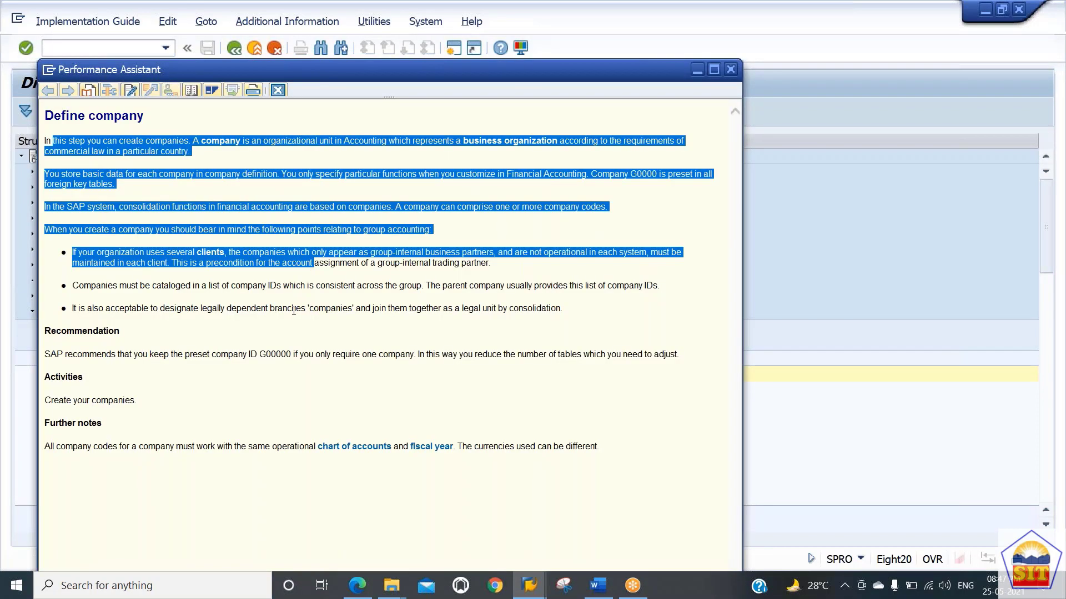
{"action": "left_click", "coordinate": [236, 128]}
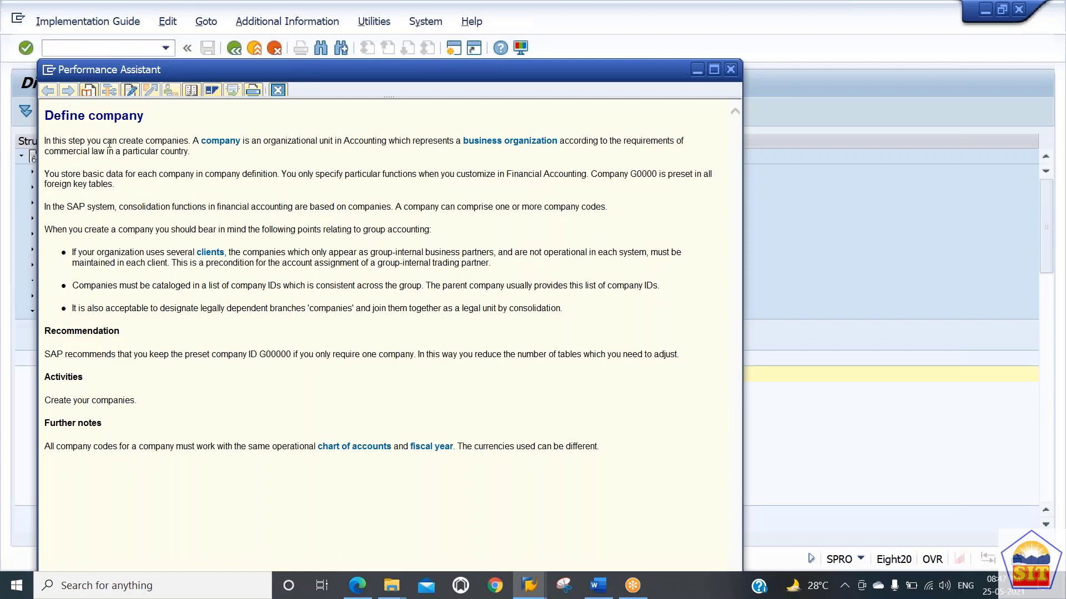
{"action": "left_click_drag", "start_coordinate": [102, 140], "coordinate": [234, 165]}
{"action": "left_click_drag", "start_coordinate": [115, 207], "coordinate": [261, 280]}
{"action": "left_click", "coordinate": [293, 338]}
{"action": "left_click_drag", "start_coordinate": [212, 354], "coordinate": [288, 361]}
{"action": "left_click", "coordinate": [287, 376]}
{"action": "left_click", "coordinate": [287, 374]}
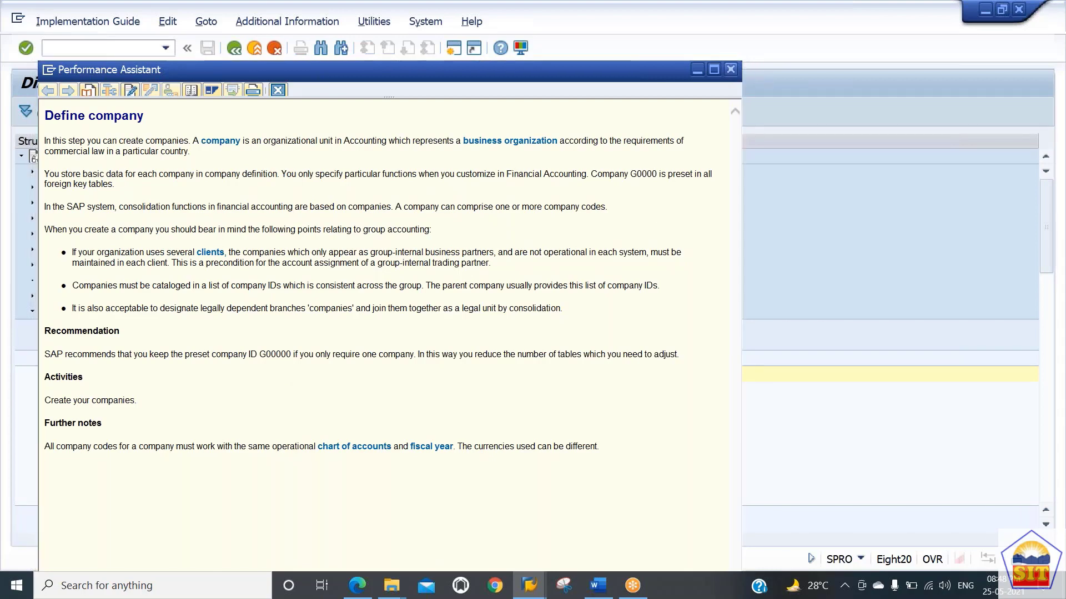
{"action": "left_click", "coordinate": [731, 69]}
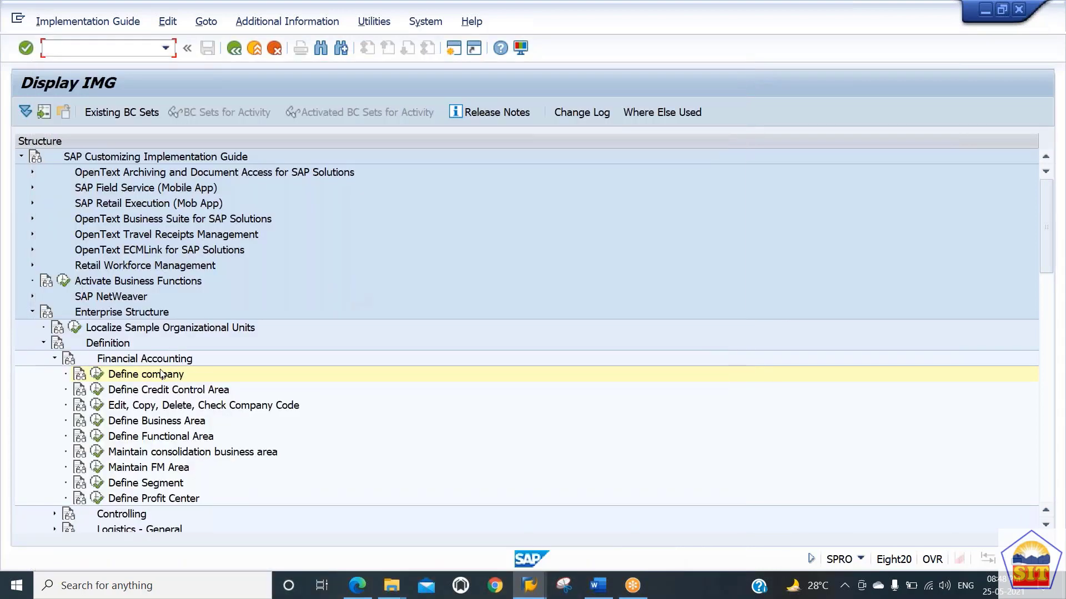
Step: Open the Define company activity and examine the existing company entries in the internal trading partners list
{"action": "left_click", "coordinate": [97, 378]}
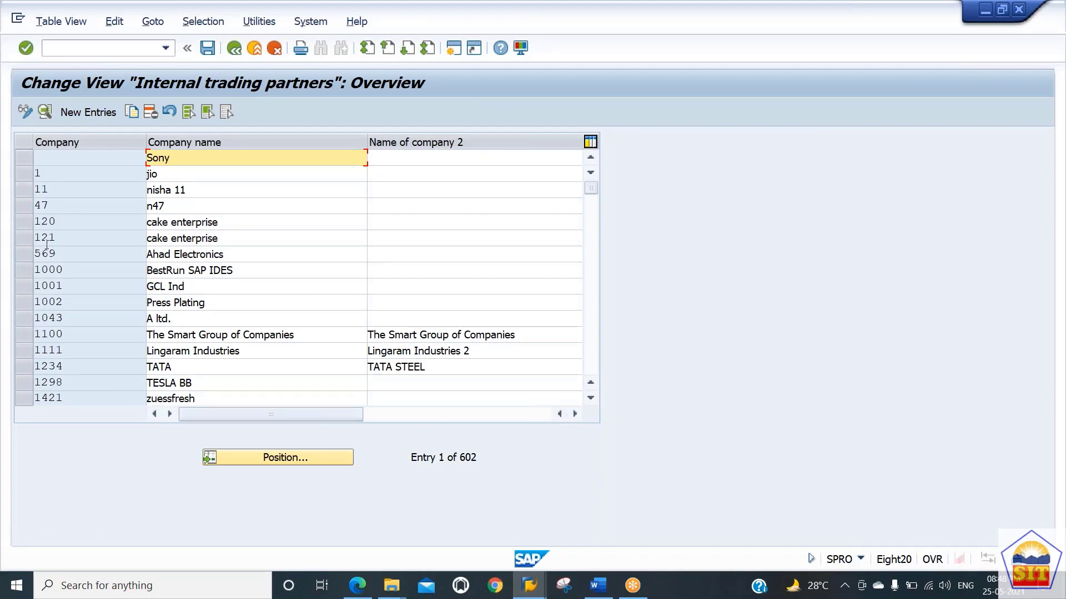
{"action": "left_click", "coordinate": [60, 222]}
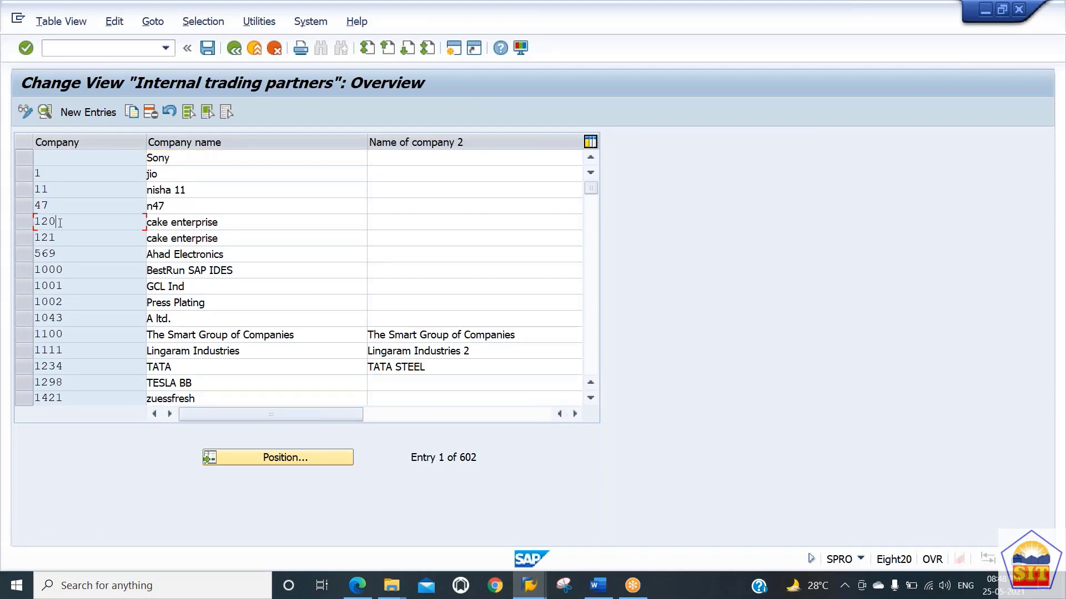
{"action": "left_click", "coordinate": [69, 286]}
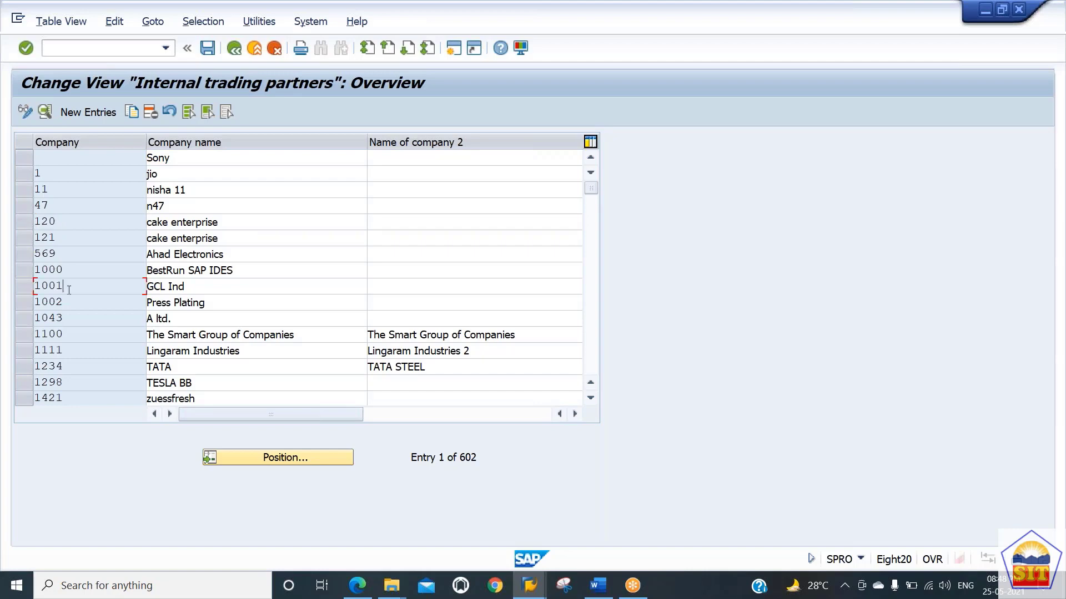
{"action": "left_click", "coordinate": [84, 350]}
{"action": "left_click", "coordinate": [84, 234]}
{"action": "left_click", "coordinate": [174, 271]}
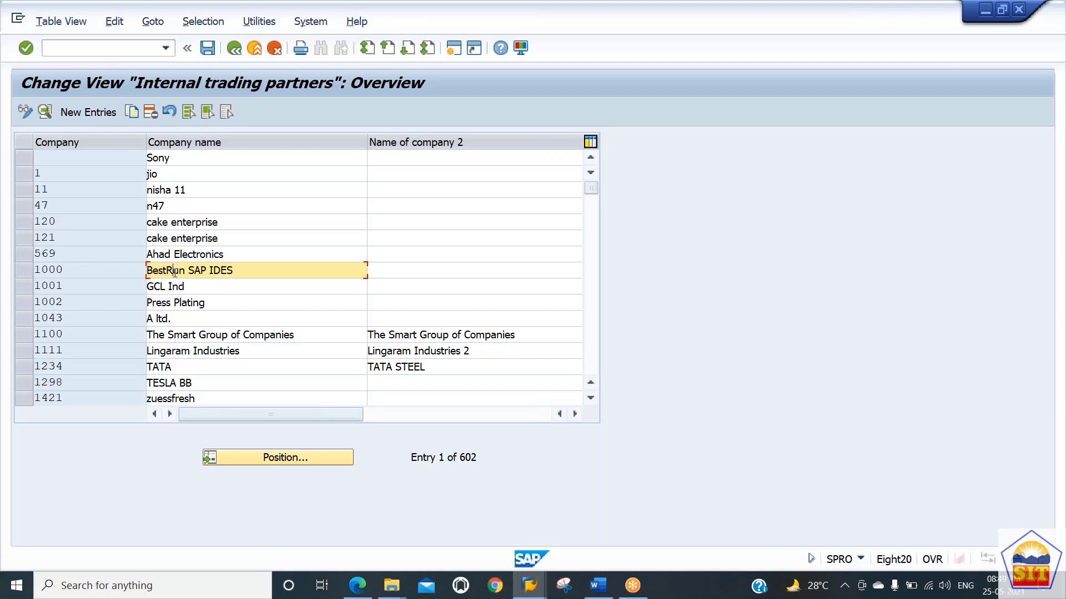
{"action": "left_click", "coordinate": [84, 272]}
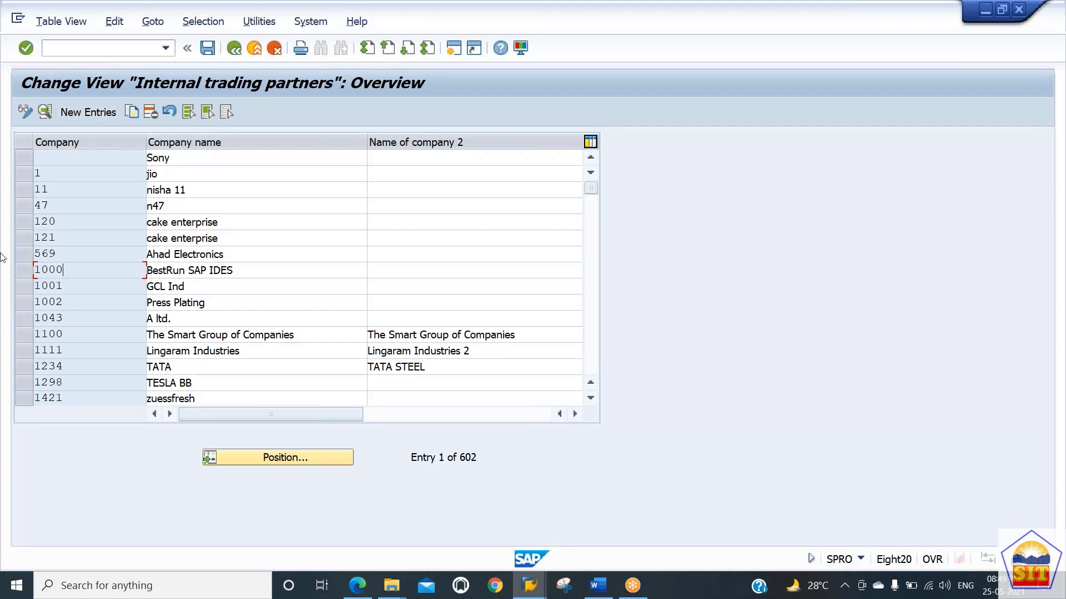
{"action": "left_click", "coordinate": [23, 274]}
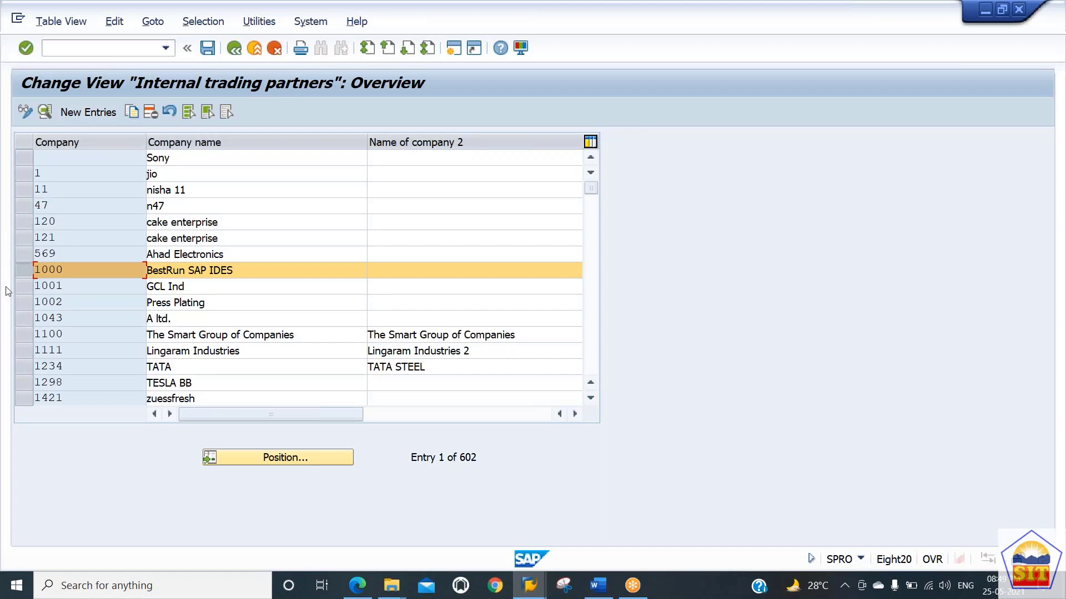
{"action": "left_click", "coordinate": [23, 271]}
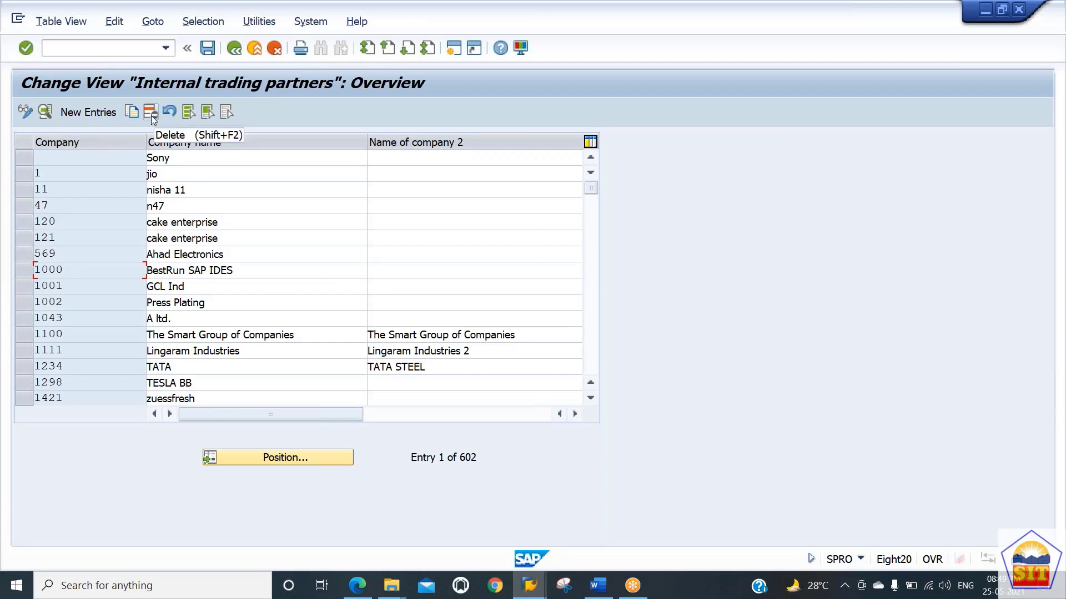
Step: Try selecting all entries and a block of entries in the company list, then deselect all
{"action": "left_click", "coordinate": [188, 114]}
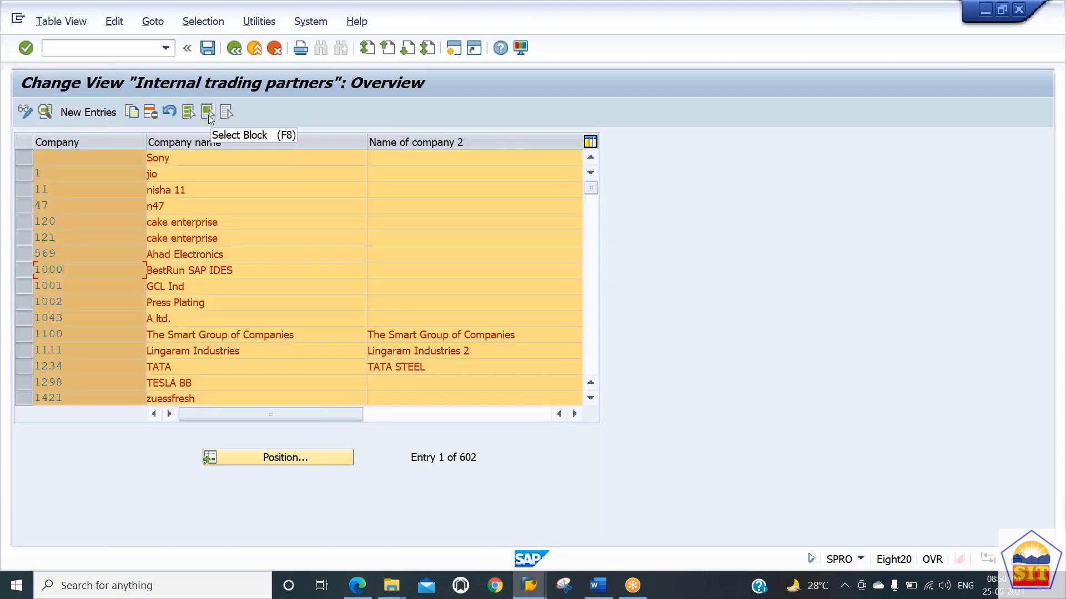
{"action": "left_click", "coordinate": [207, 116]}
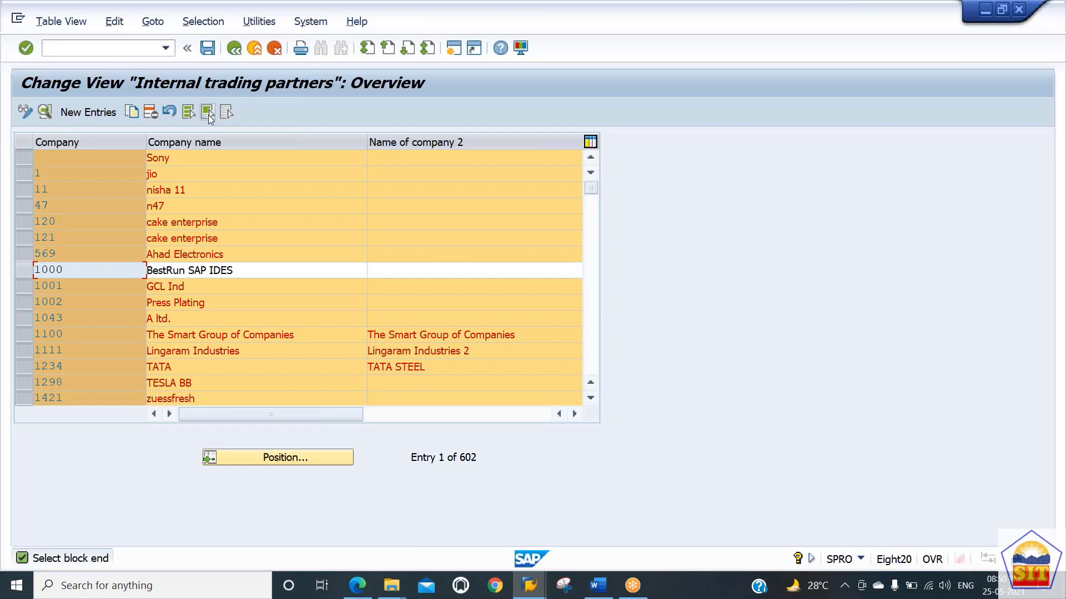
{"action": "left_click", "coordinate": [23, 272]}
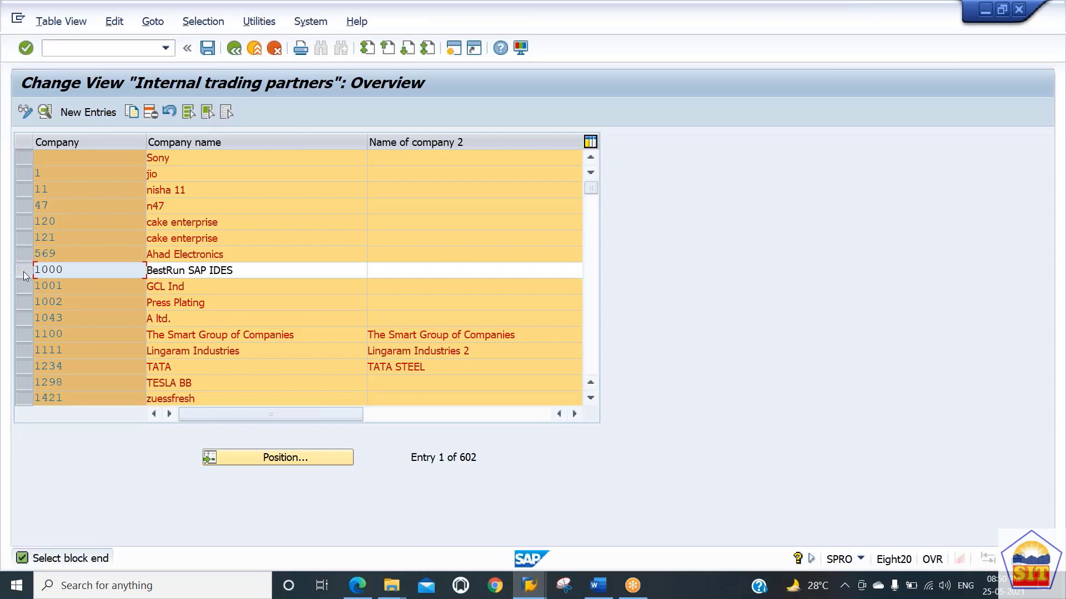
{"action": "left_click", "coordinate": [208, 113]}
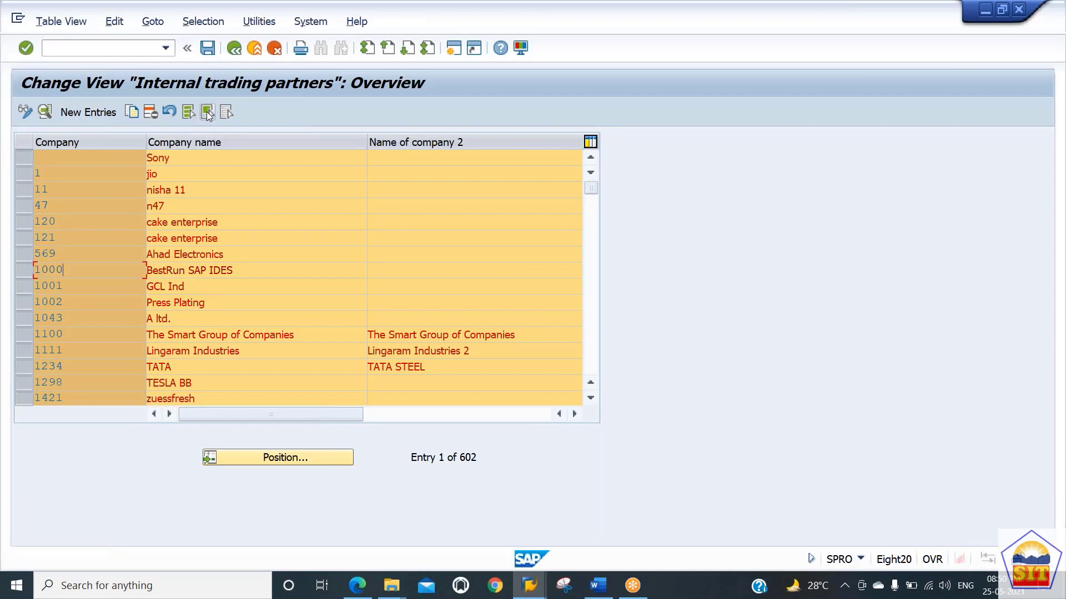
{"action": "left_click", "coordinate": [207, 113]}
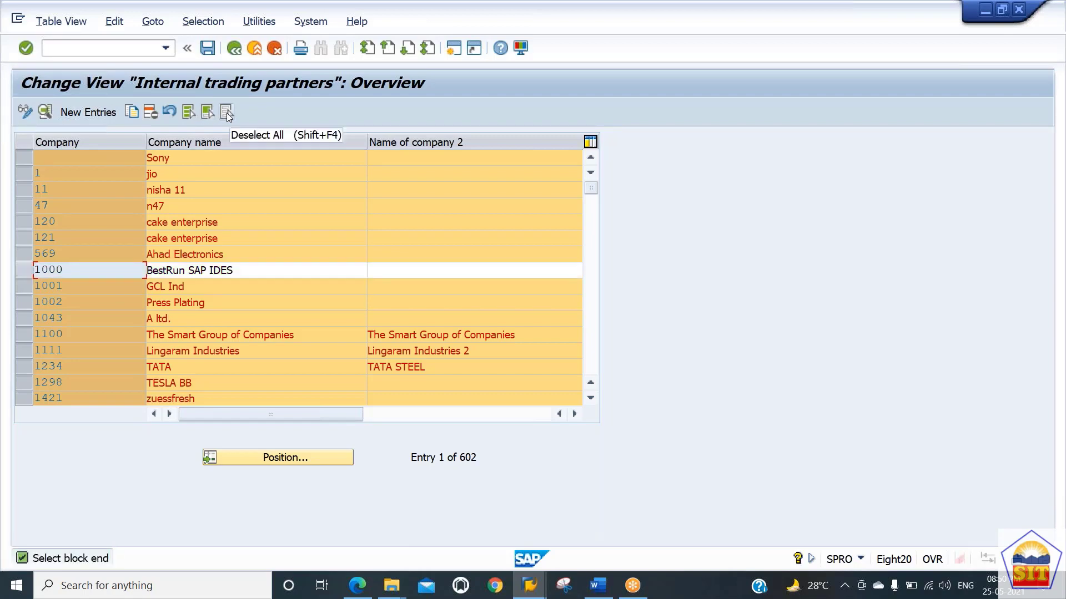
{"action": "left_click", "coordinate": [227, 113]}
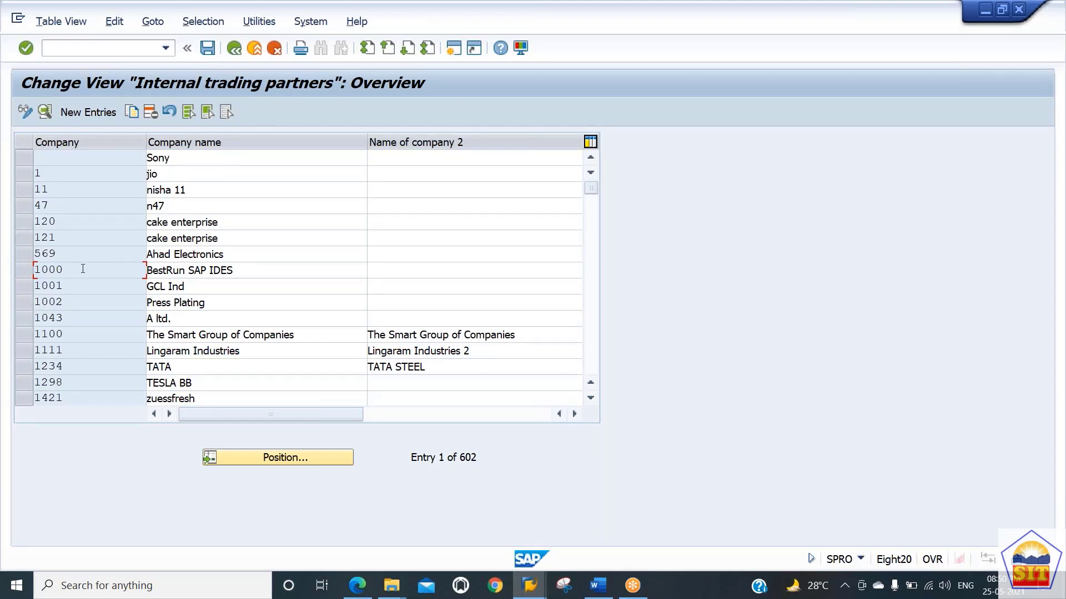
Step: Open the details of company 1000, examine its fields, and return to the company list
{"action": "left_click", "coordinate": [44, 112]}
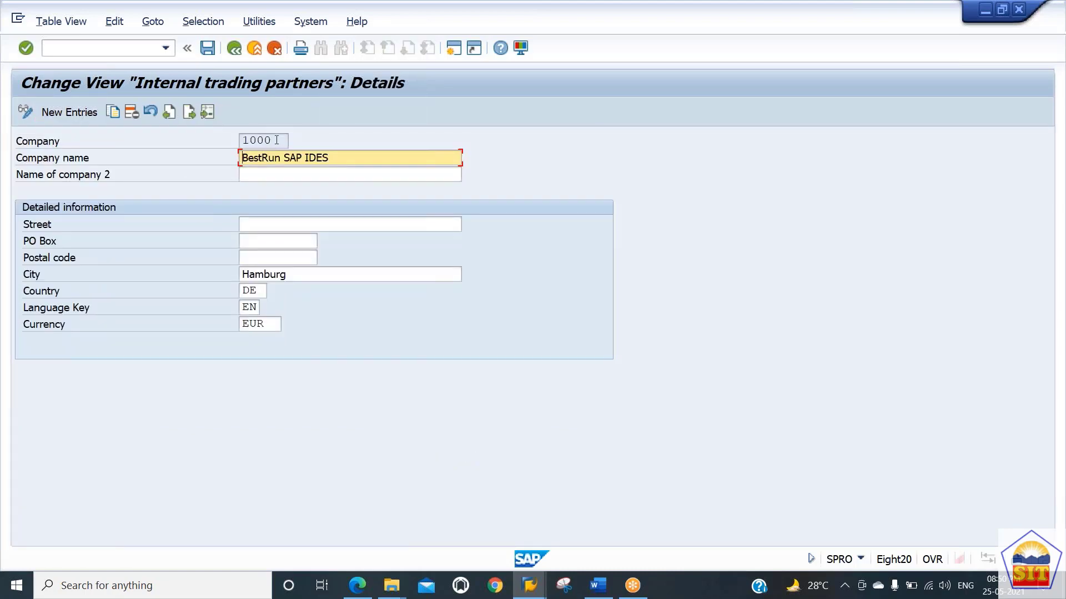
{"action": "left_click_drag", "start_coordinate": [276, 140], "coordinate": [216, 137]}
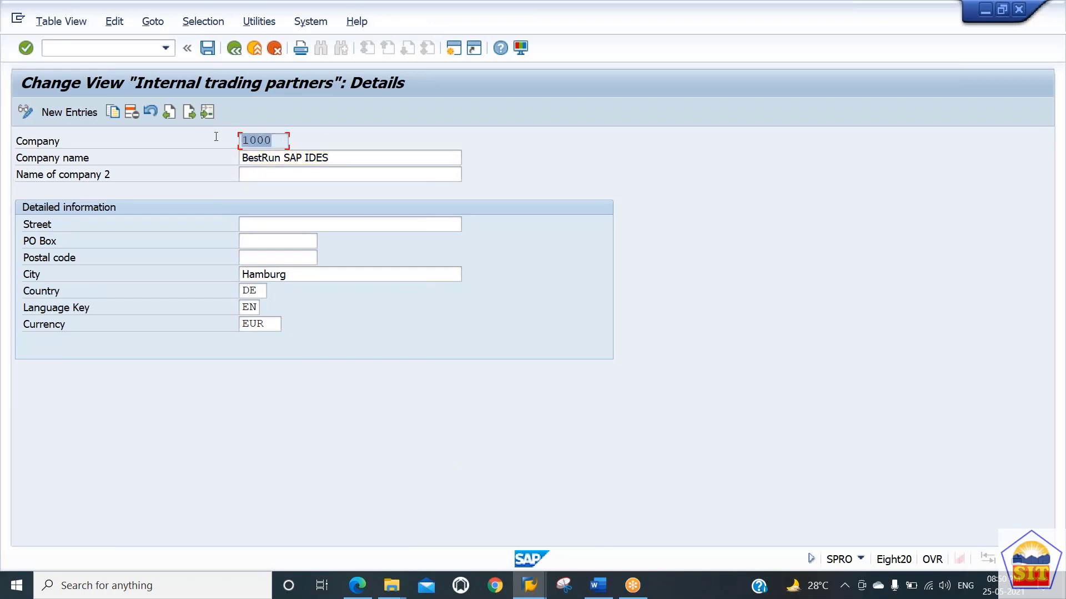
{"action": "left_click_drag", "start_coordinate": [367, 159], "coordinate": [26, 199]}
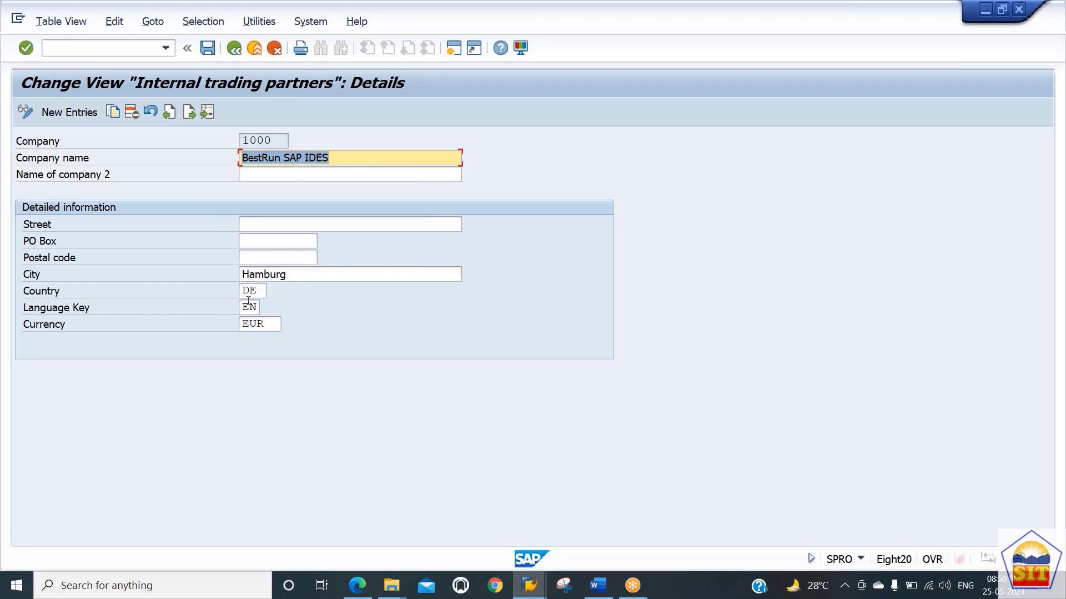
{"action": "left_click_drag", "start_coordinate": [291, 276], "coordinate": [190, 274]}
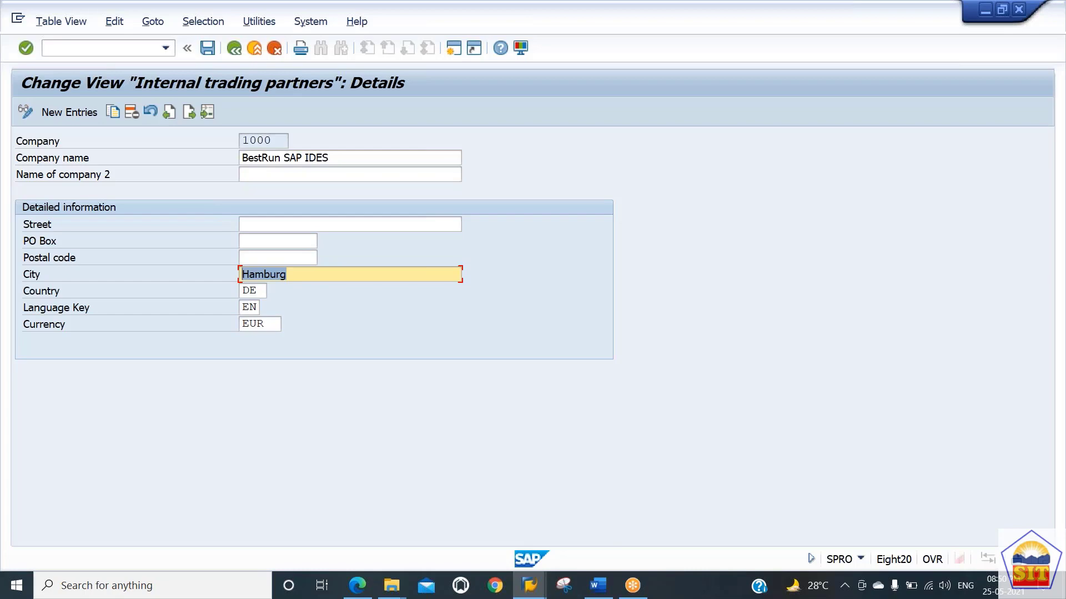
{"action": "left_click", "coordinate": [254, 289]}
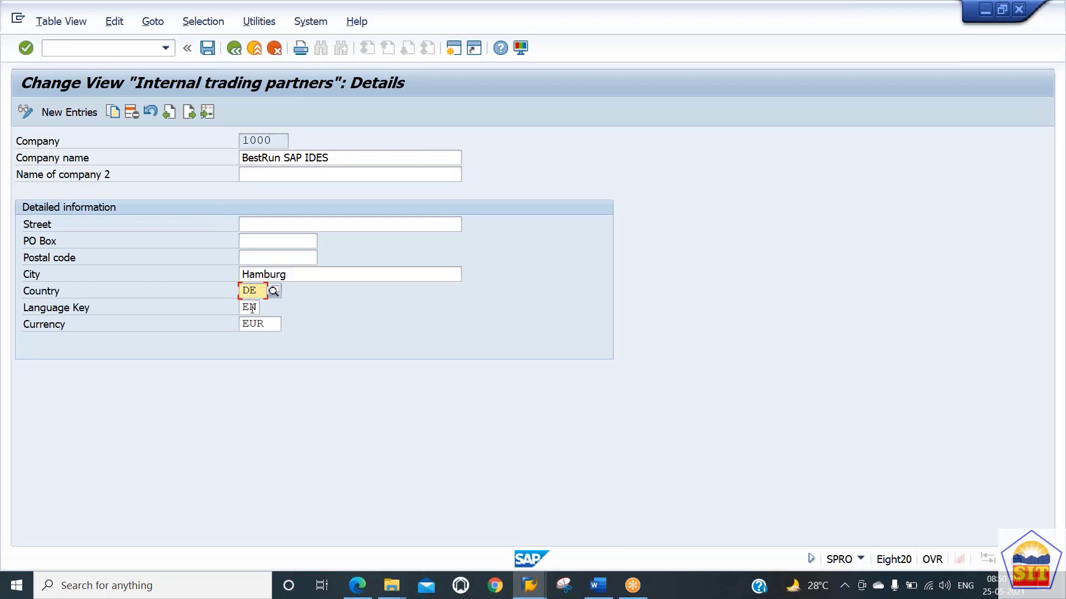
{"action": "left_click", "coordinate": [253, 309]}
{"action": "left_click", "coordinate": [257, 326]}
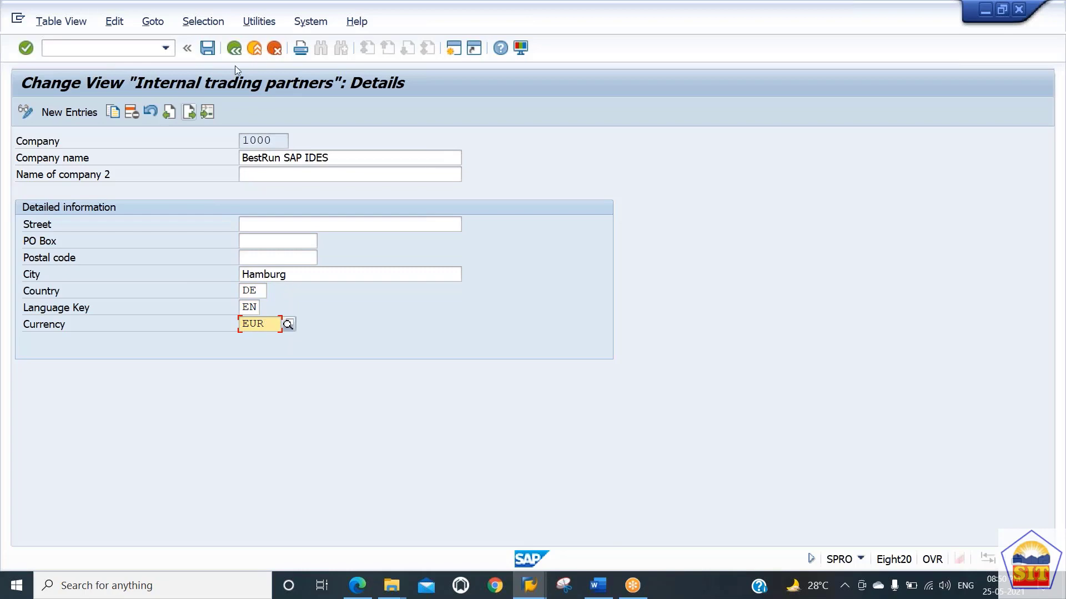
{"action": "left_click", "coordinate": [234, 50]}
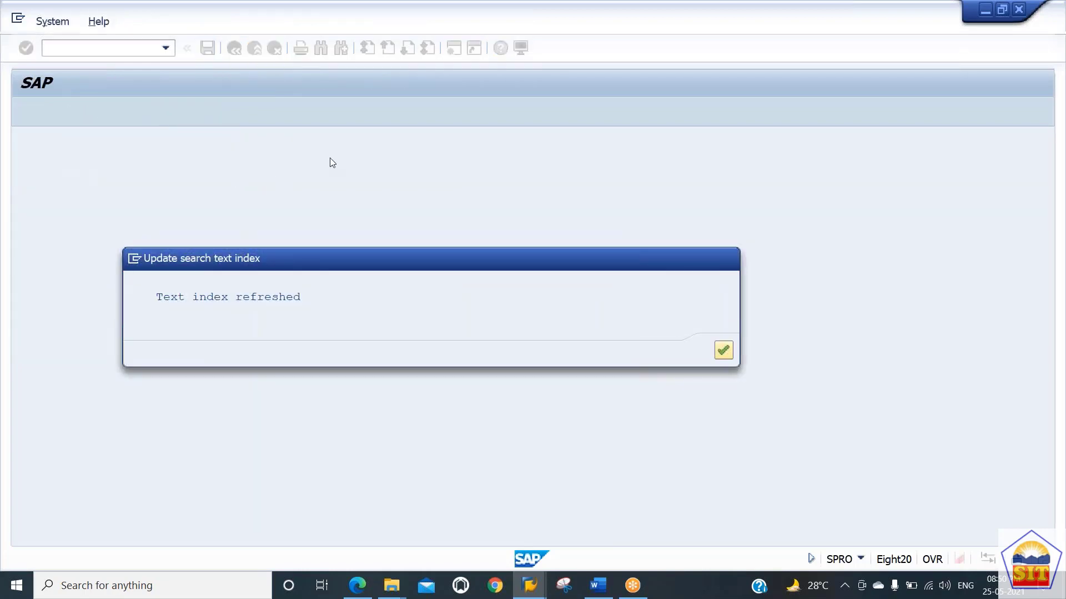
{"action": "key", "text": "Return"}
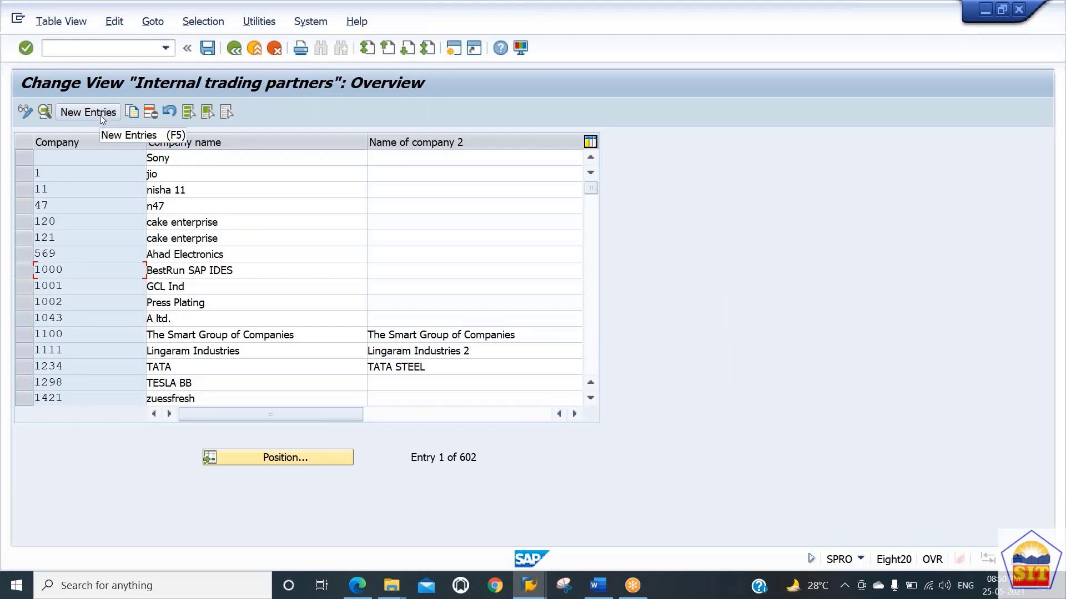
Step: Create a new company entry with the company ID GR7171
{"action": "left_click", "coordinate": [101, 114]}
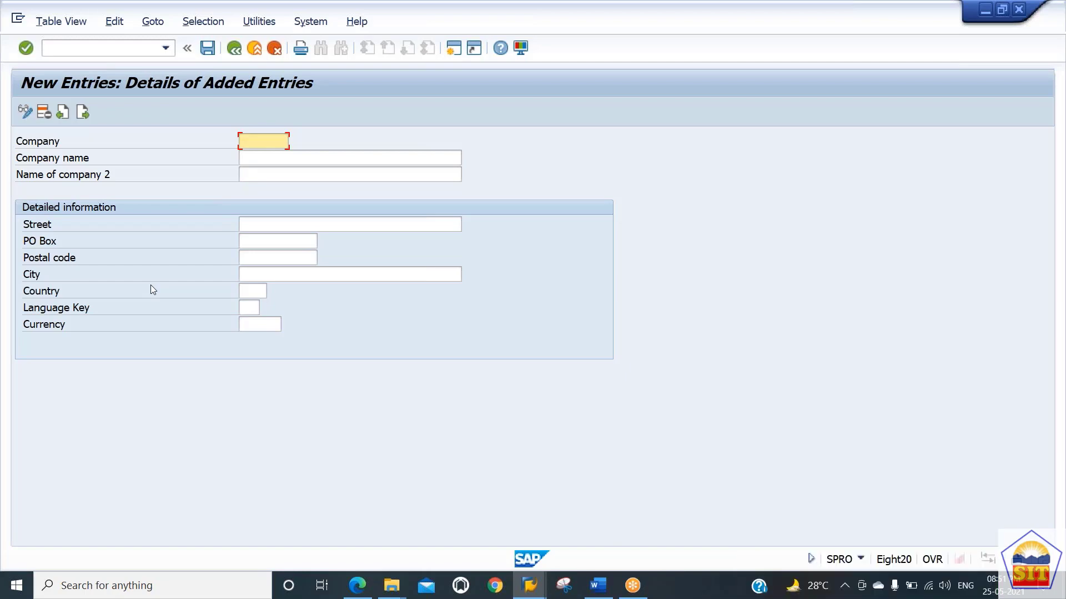
{"action": "type", "text": "GR7171"}
{"action": "key", "text": "Tab"}
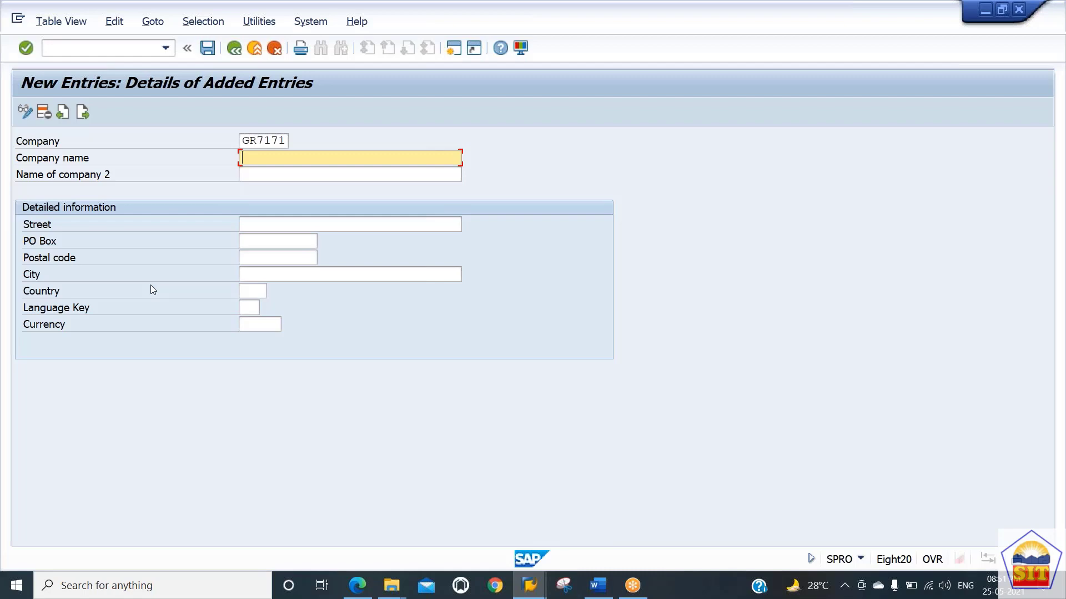
{"action": "key", "text": "shift+Tab"}
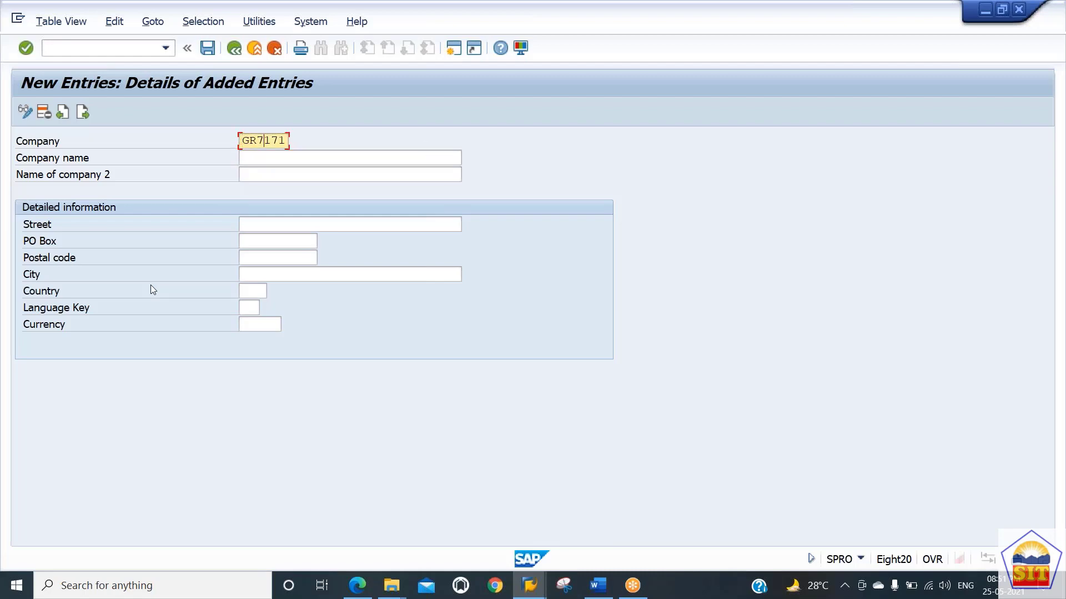
{"action": "type", "text": "000"}
{"action": "key", "text": "BackSpace"}
{"action": "key", "text": "BackSpace"}
{"action": "key", "text": "BackSpace"}
{"action": "type", "text": "171"}
{"action": "key", "text": "Tab"}
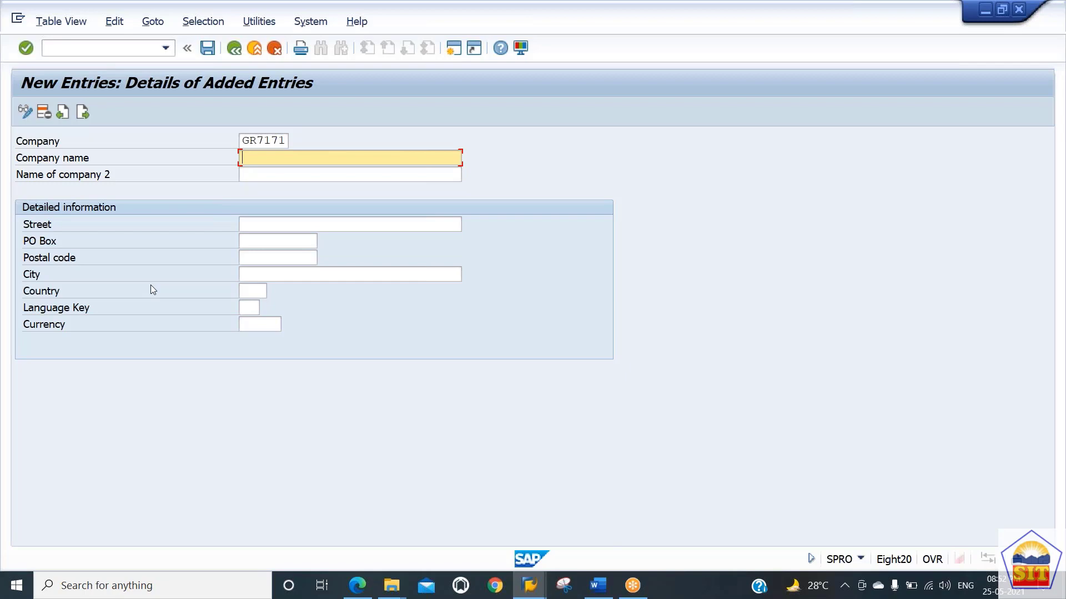
{"action": "type", "text": "Walmart Group of Companies"}
Step: Enter the company name Walmart Group of Companies and the second company name Walmart
{"action": "key", "text": "Tab"}
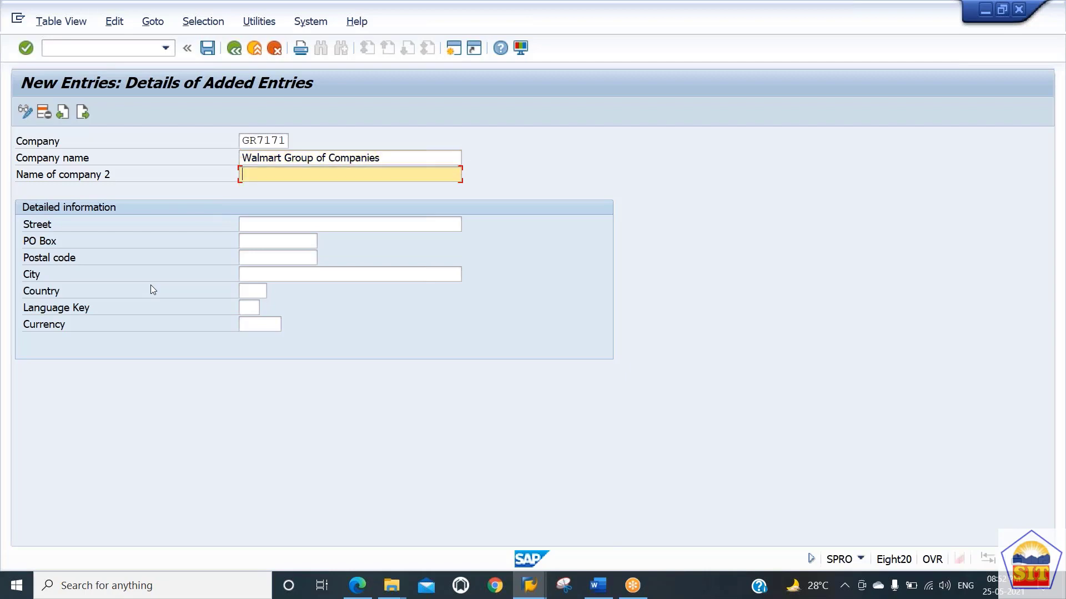
{"action": "type", "text": "Walmart"}
{"action": "key", "text": "Tab"}
{"action": "key", "text": "Tab"}
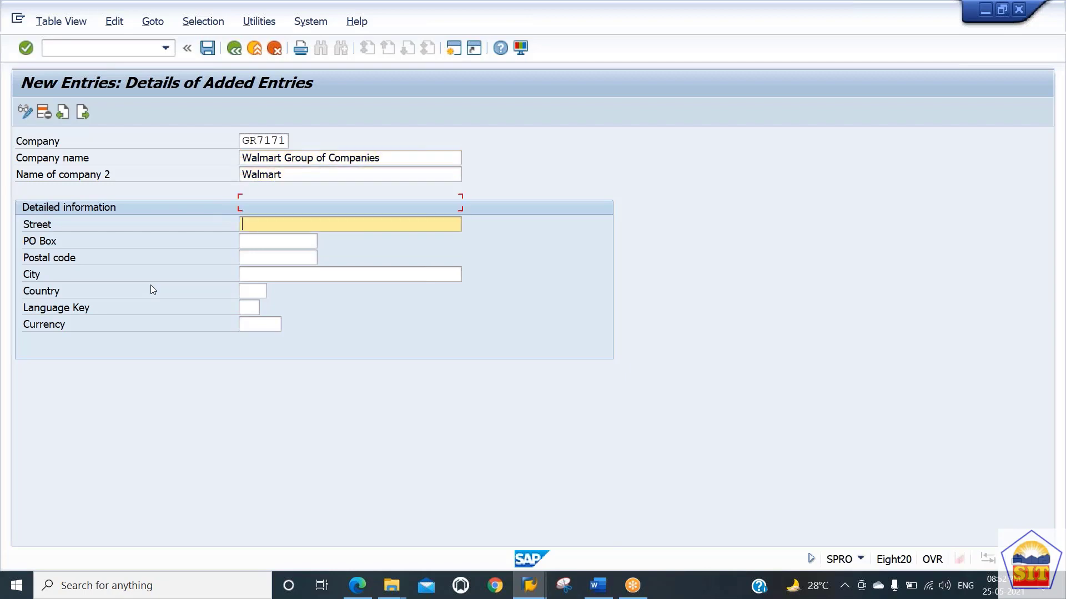
Step: Enter the street Park Lane and the city New York in the detailed information
{"action": "key", "text": "shift+Tab"}
{"action": "type", "text": "Park Lane"}
{"action": "key", "text": "Tab"}
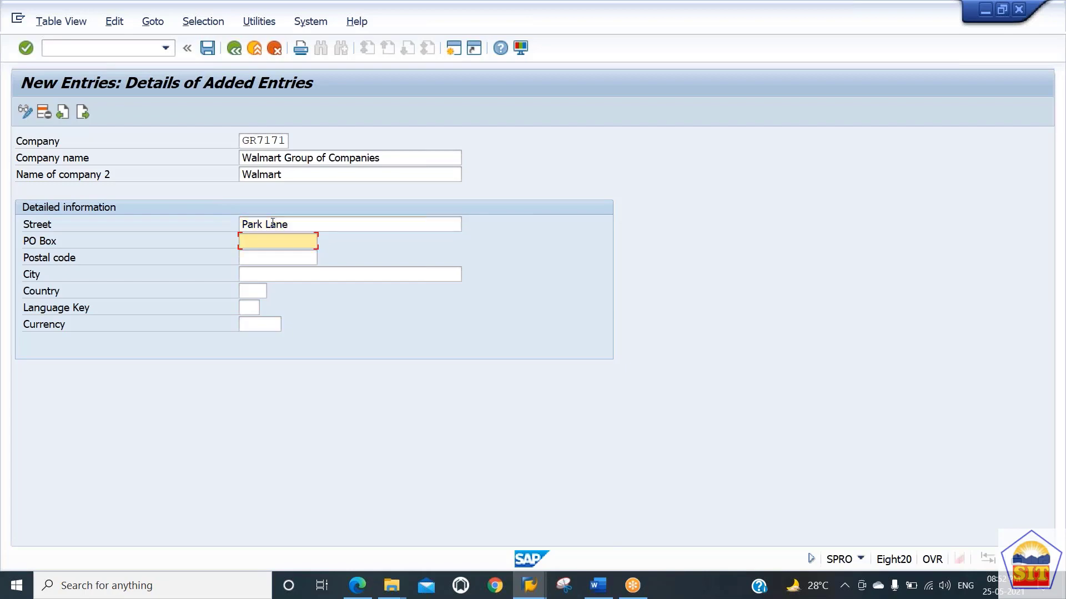
{"action": "key", "text": "Tab"}
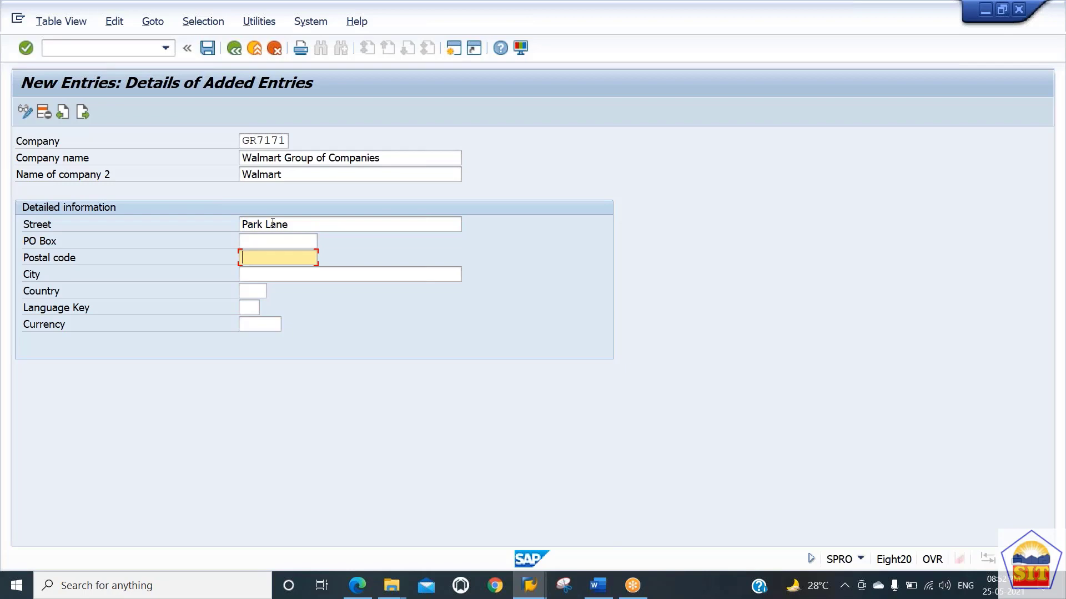
{"action": "key", "text": "Tab"}
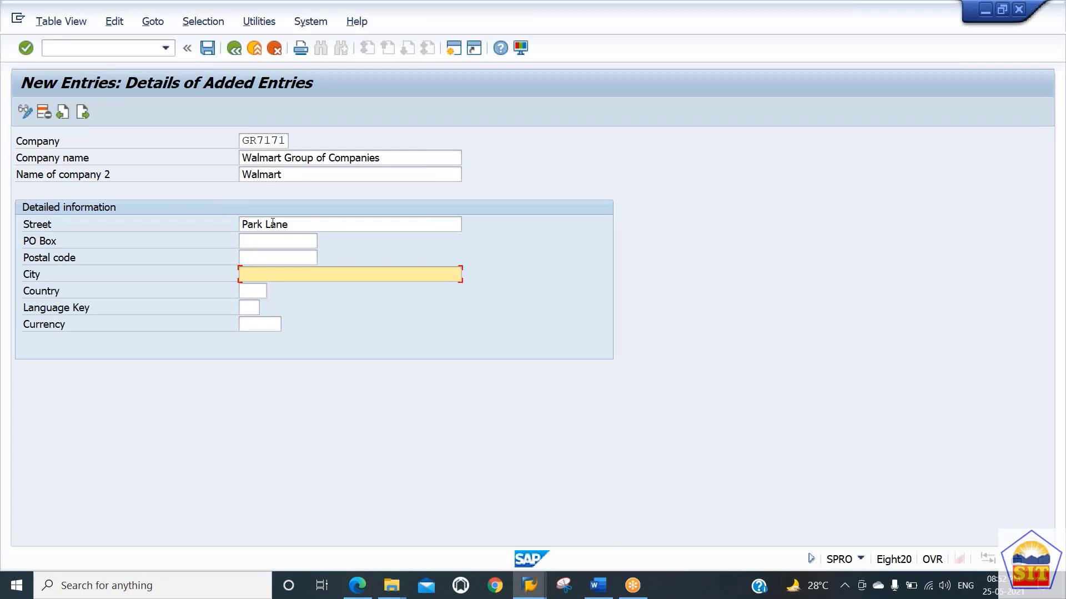
{"action": "type", "text": "New York"}
{"action": "key", "text": "Tab"}
Step: Set the country to US by searching the country value list for United States
{"action": "key", "text": "Tab"}
{"action": "key", "text": "Tab"}
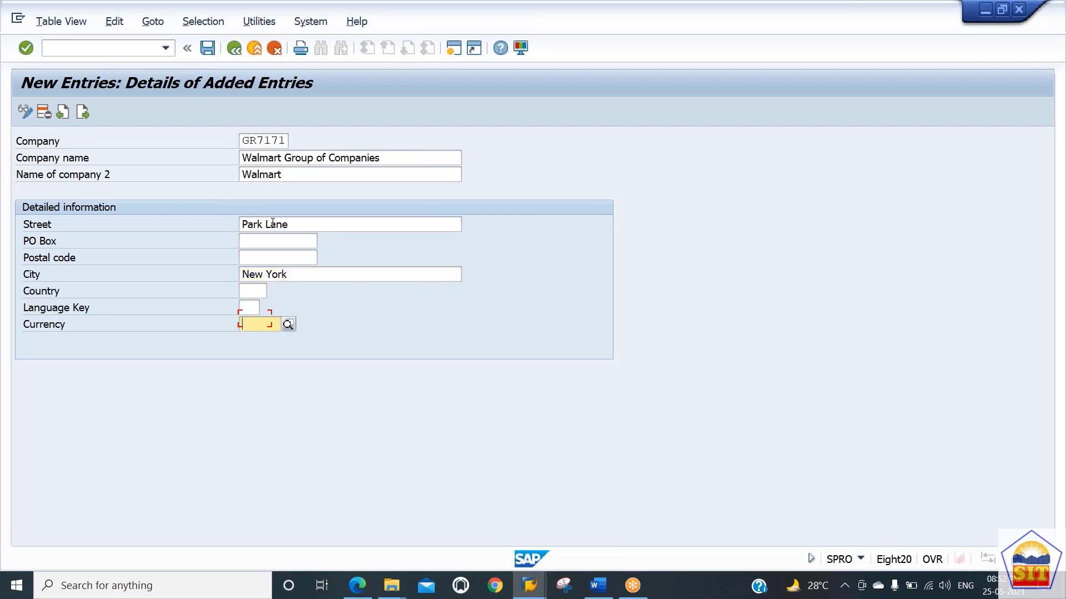
{"action": "key", "text": "shift+Tab"}
{"action": "key", "text": "shift+Tab"}
{"action": "key", "text": "Tab"}
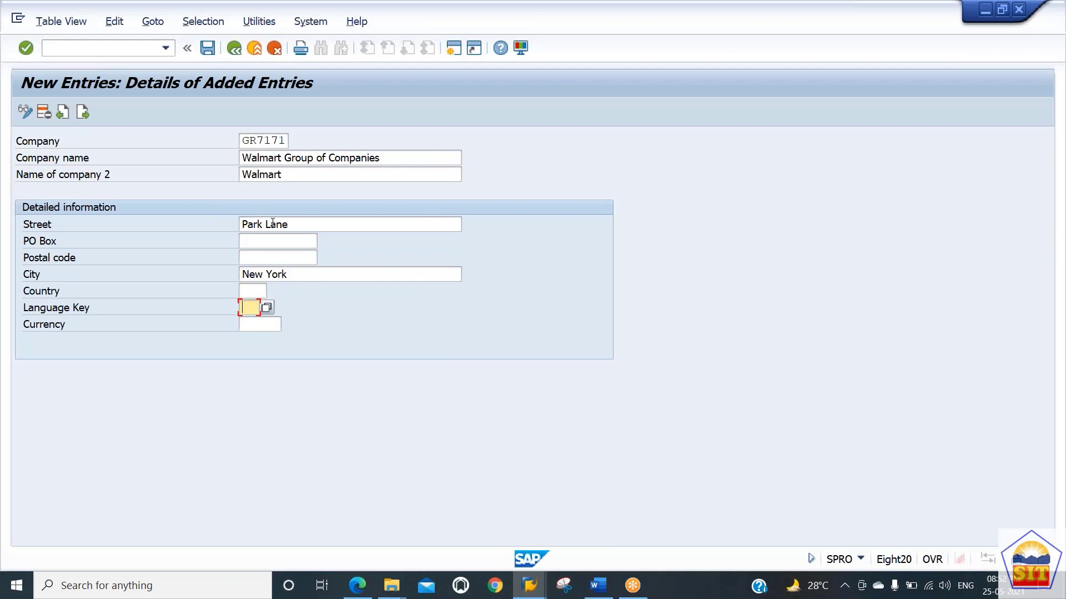
{"action": "key", "text": "Tab"}
{"action": "key", "text": "shift+Tab"}
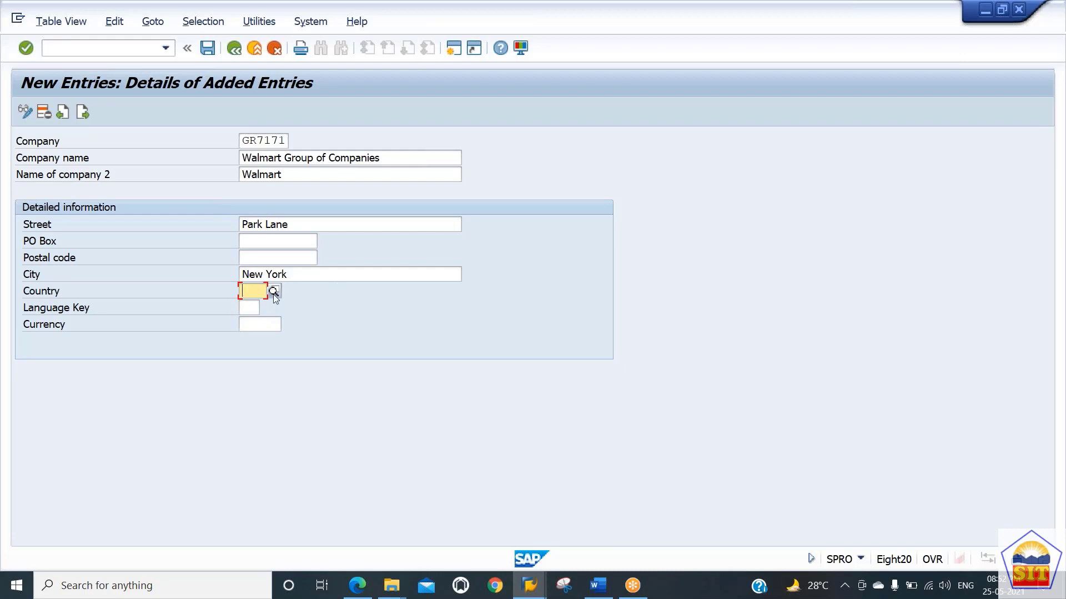
{"action": "left_click", "coordinate": [248, 308]}
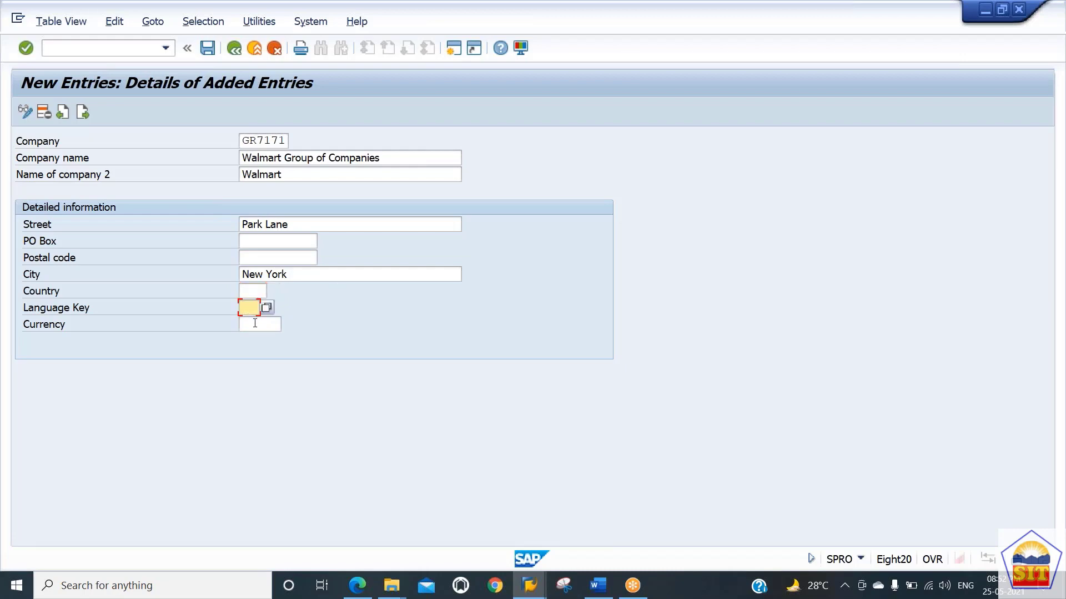
{"action": "left_click", "coordinate": [255, 323]}
{"action": "left_click", "coordinate": [255, 294]}
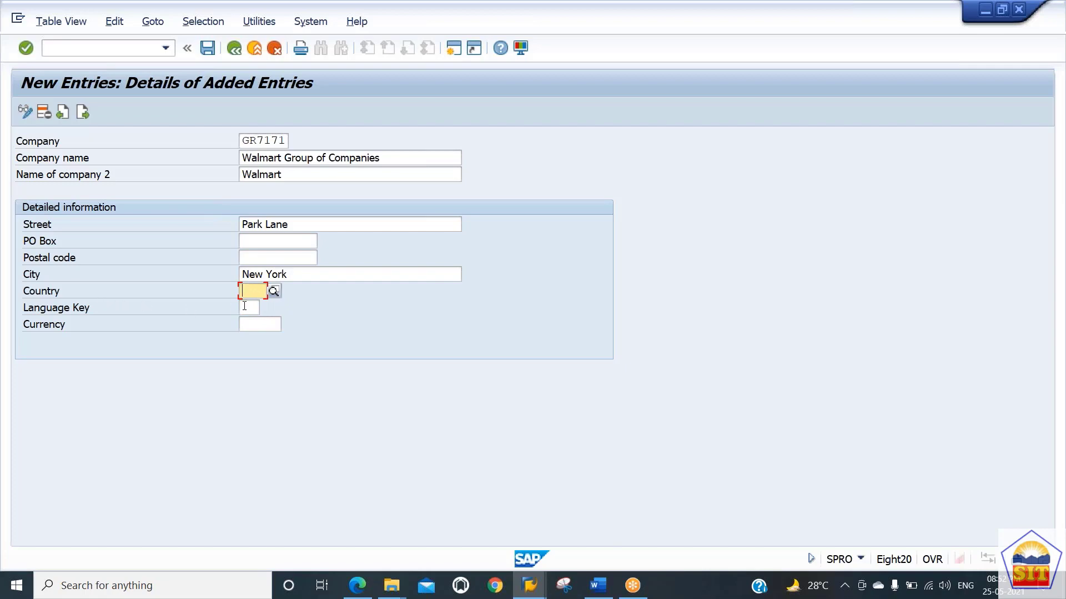
{"action": "left_click", "coordinate": [274, 292]}
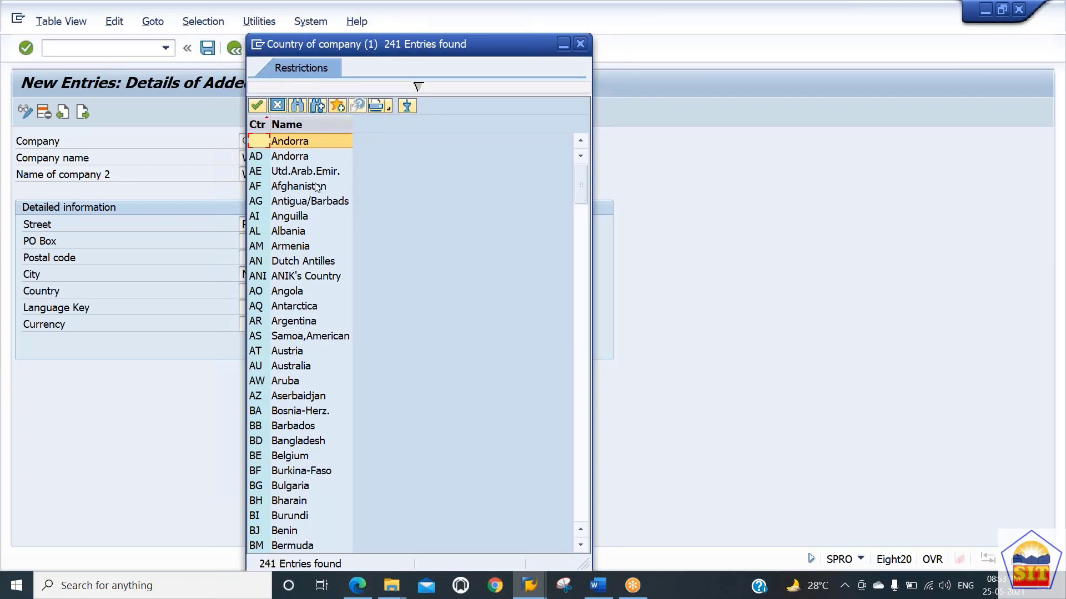
{"action": "left_click", "coordinate": [298, 106]}
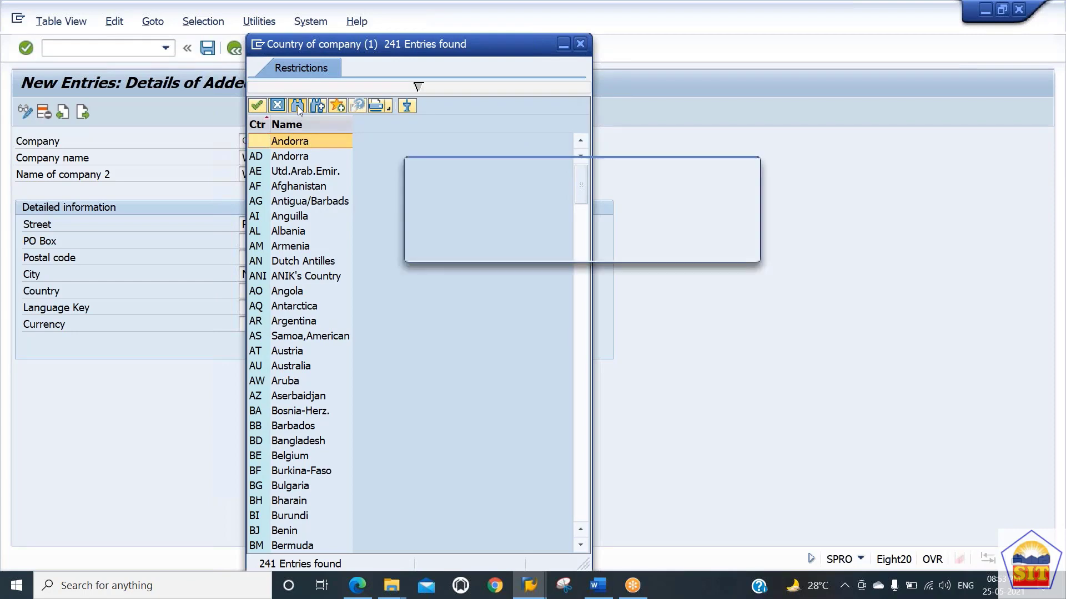
{"action": "type", "text": "unite"}
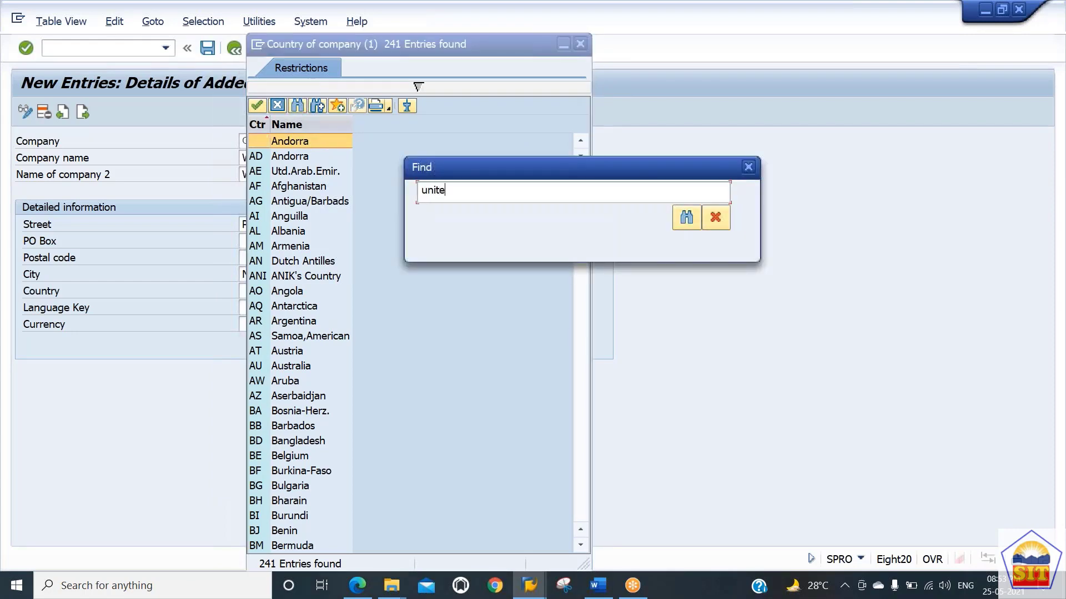
{"action": "type", "text": "d stat"}
{"action": "key", "text": "Return"}
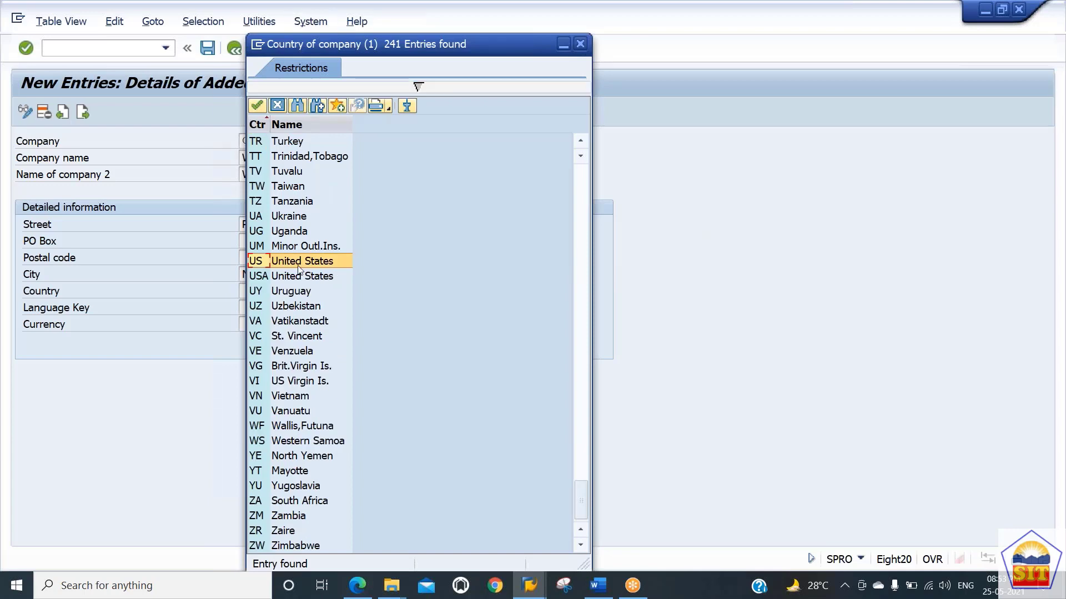
{"action": "key", "text": "Return"}
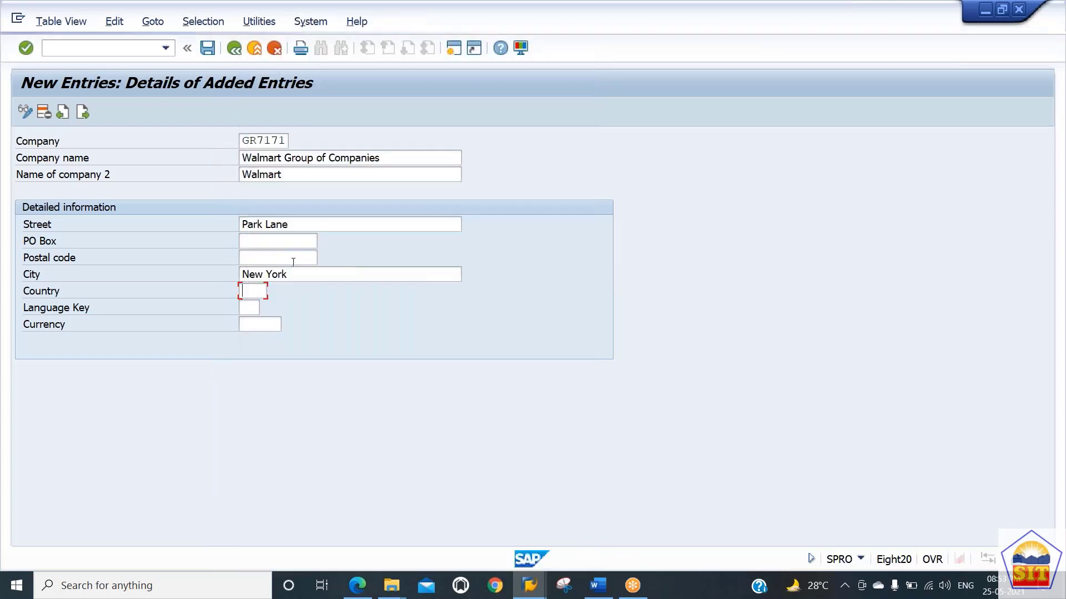
Step: Set the language key to EN and the currency to USD, finding USD in the currency list
{"action": "left_click", "coordinate": [249, 307]}
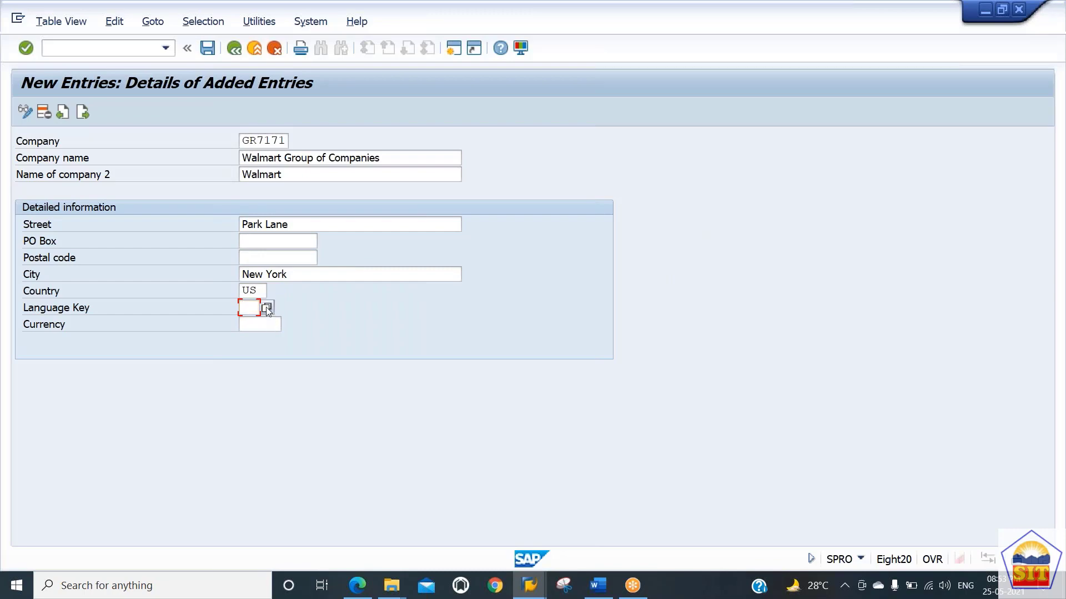
{"action": "left_click", "coordinate": [266, 307]}
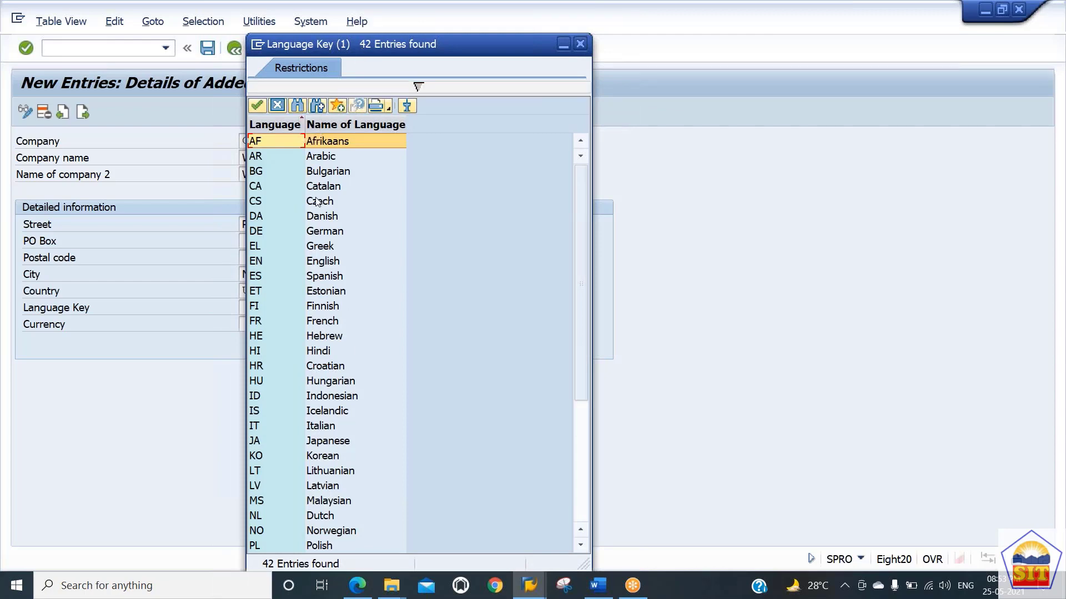
{"action": "double_click", "coordinate": [316, 262]}
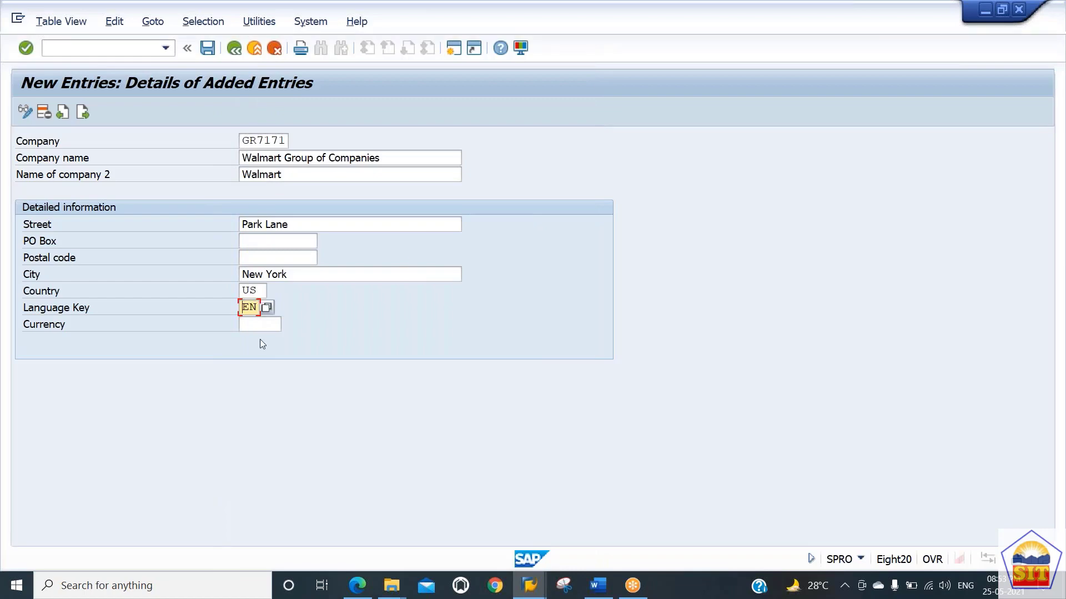
{"action": "left_click", "coordinate": [262, 326]}
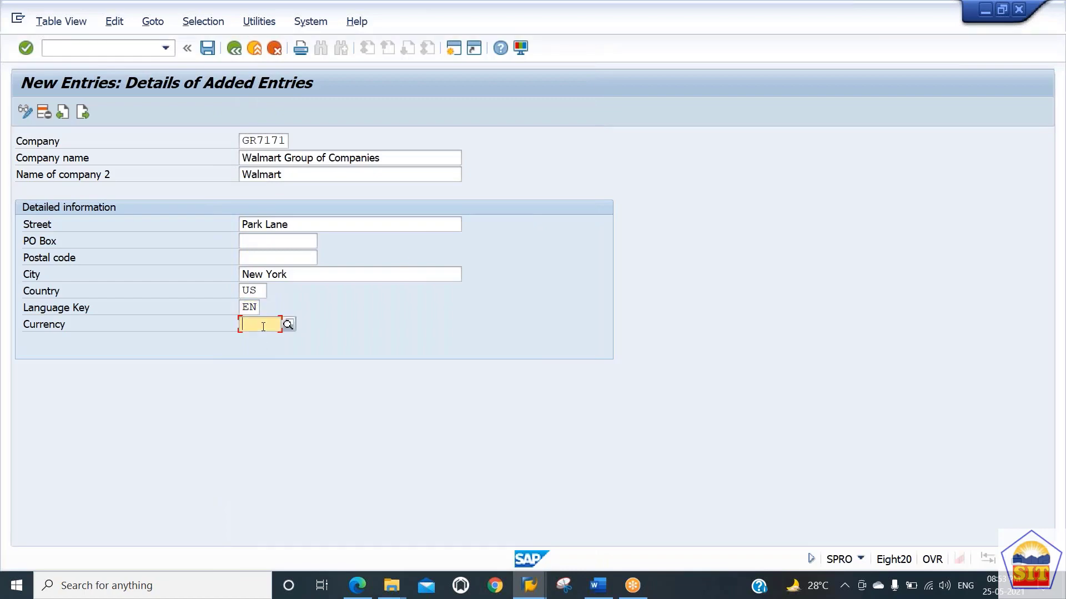
{"action": "left_click", "coordinate": [287, 325]}
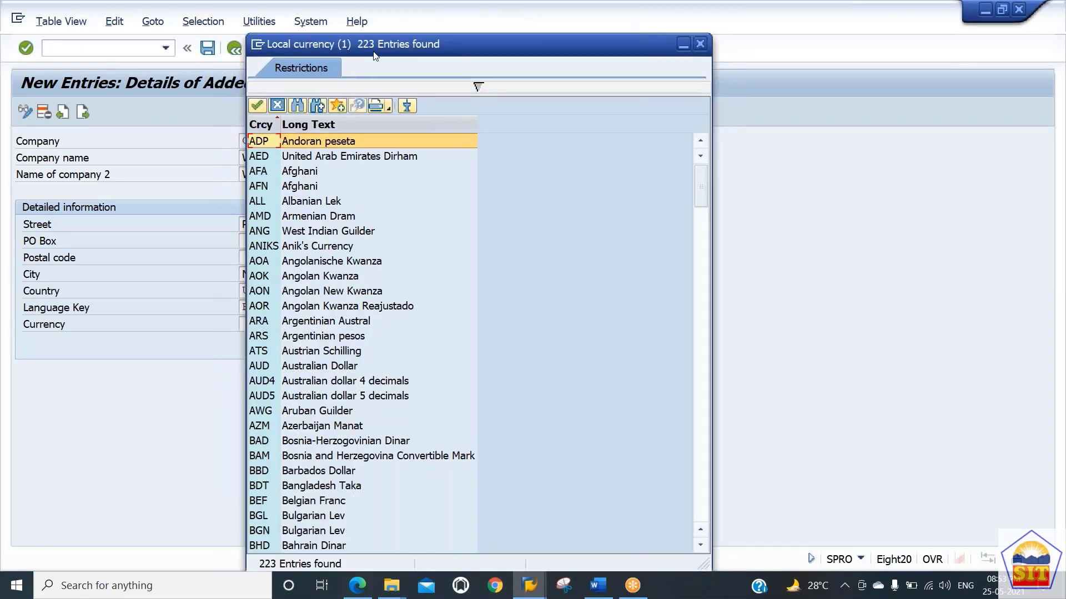
{"action": "left_click", "coordinate": [298, 106]}
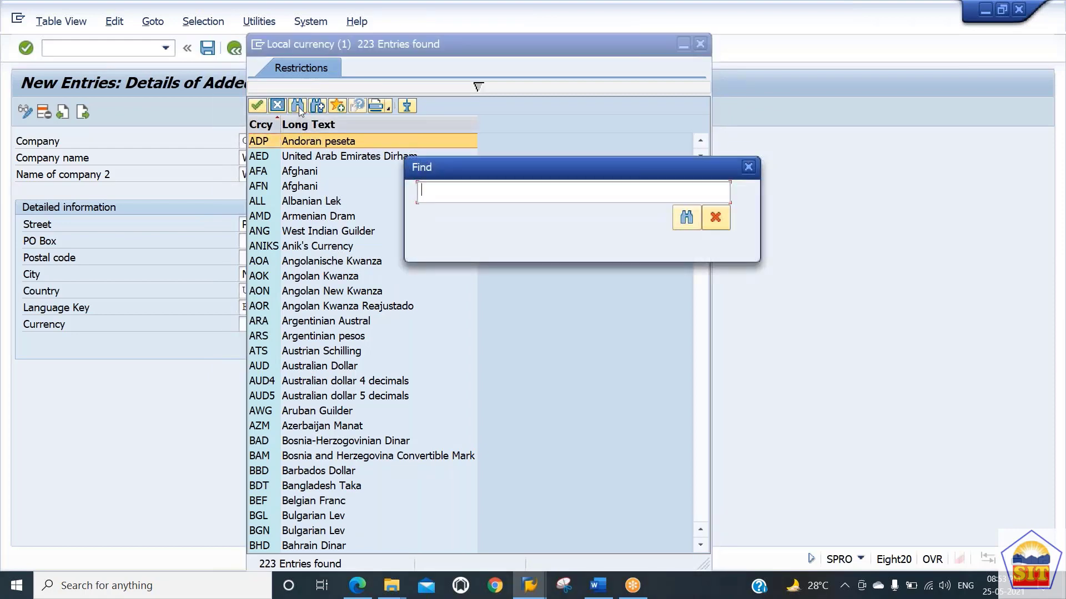
{"action": "type", "text": "USD"}
{"action": "key", "text": "Return"}
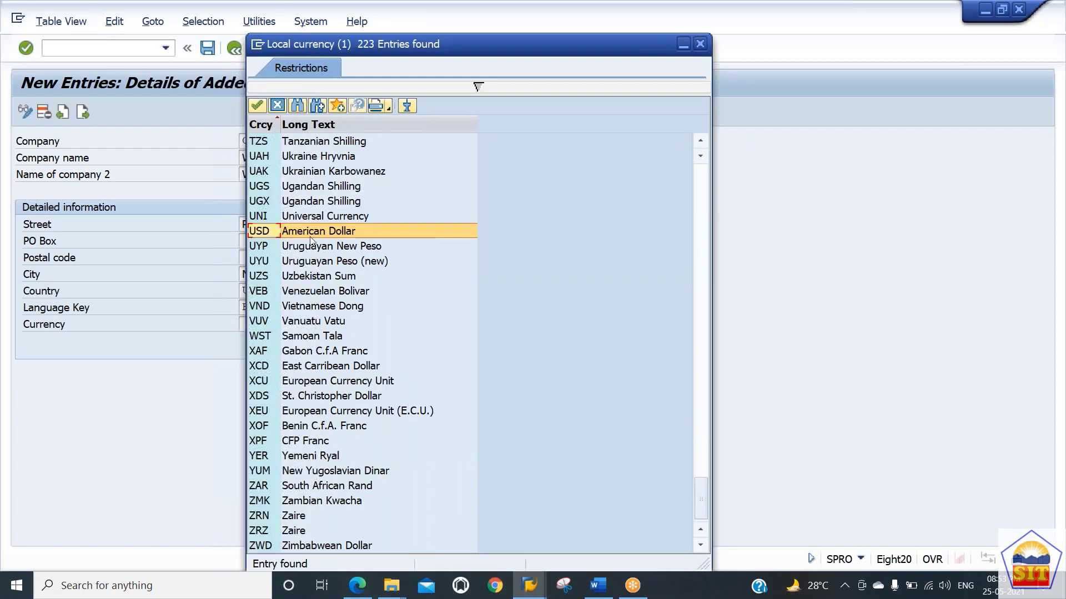
{"action": "double_click", "coordinate": [313, 231]}
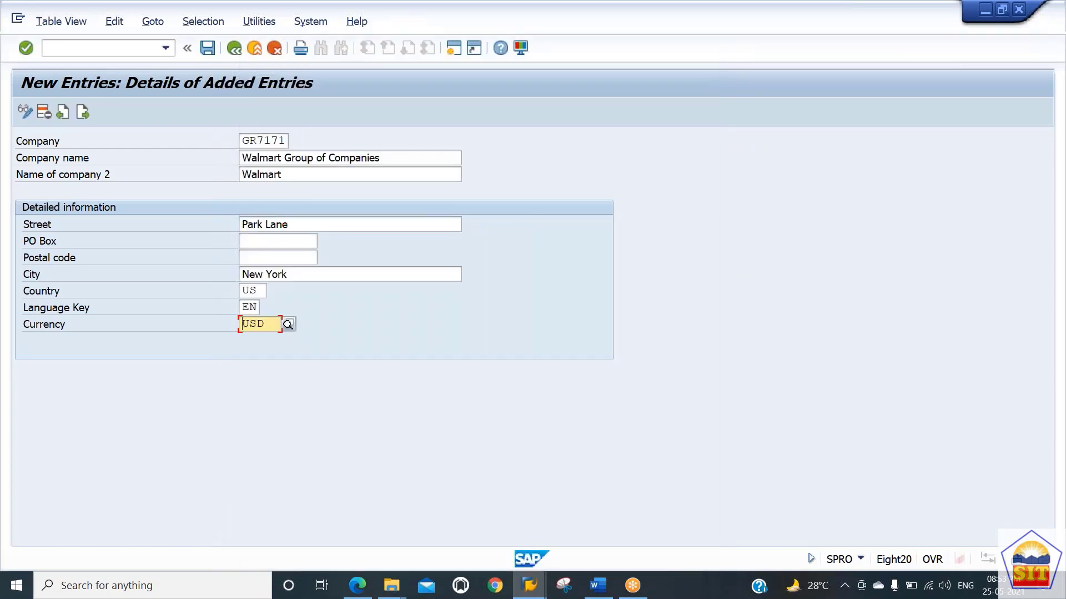
Step: Save the new company entry under the proposed customizing request and return to the IMG
{"action": "left_click", "coordinate": [207, 49]}
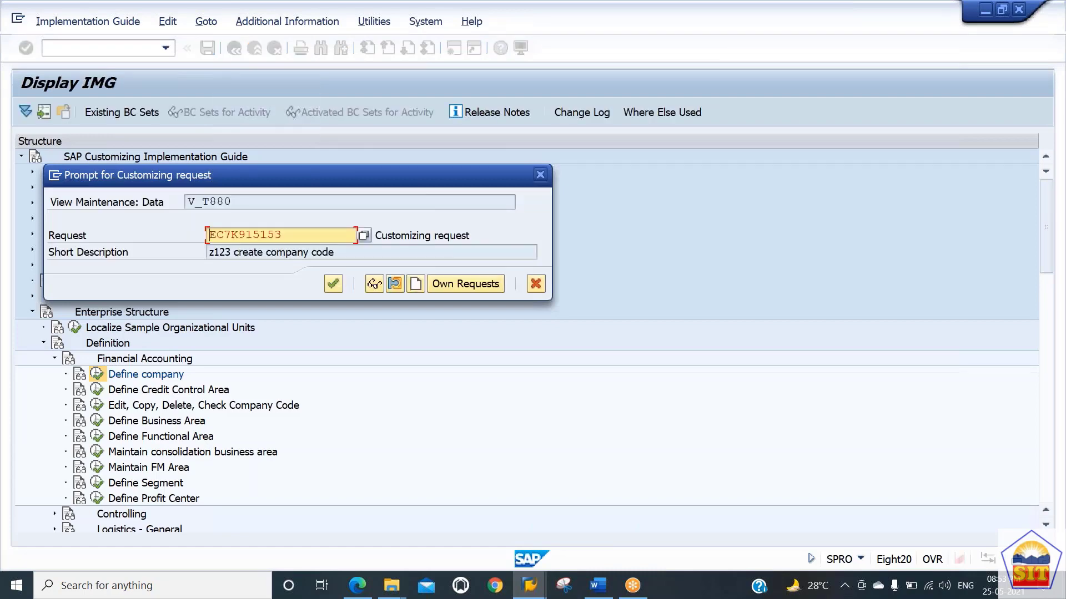
{"action": "key", "text": "Return"}
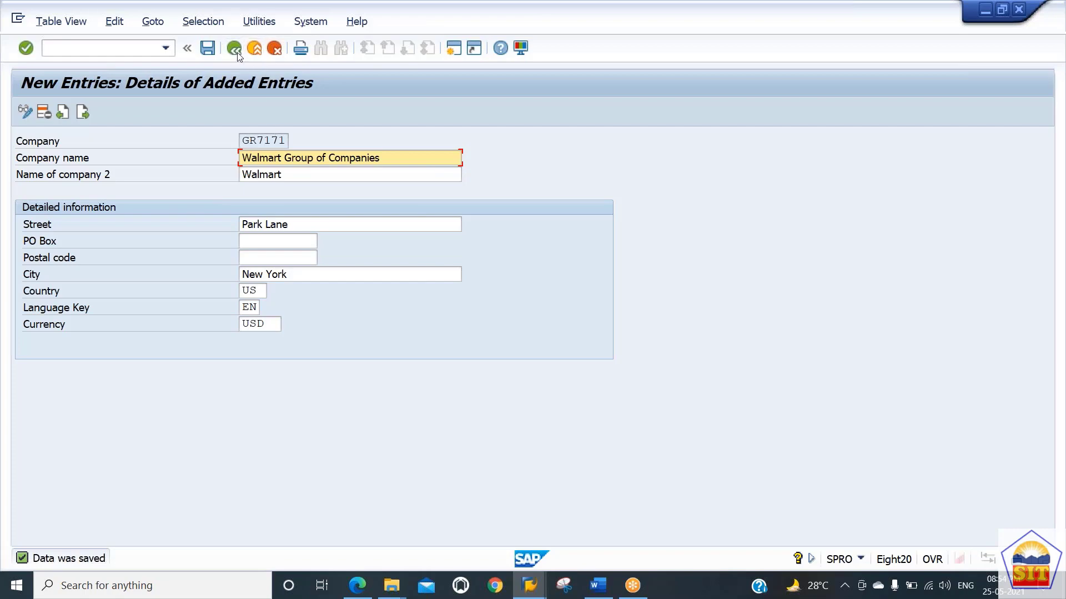
{"action": "left_click", "coordinate": [238, 52]}
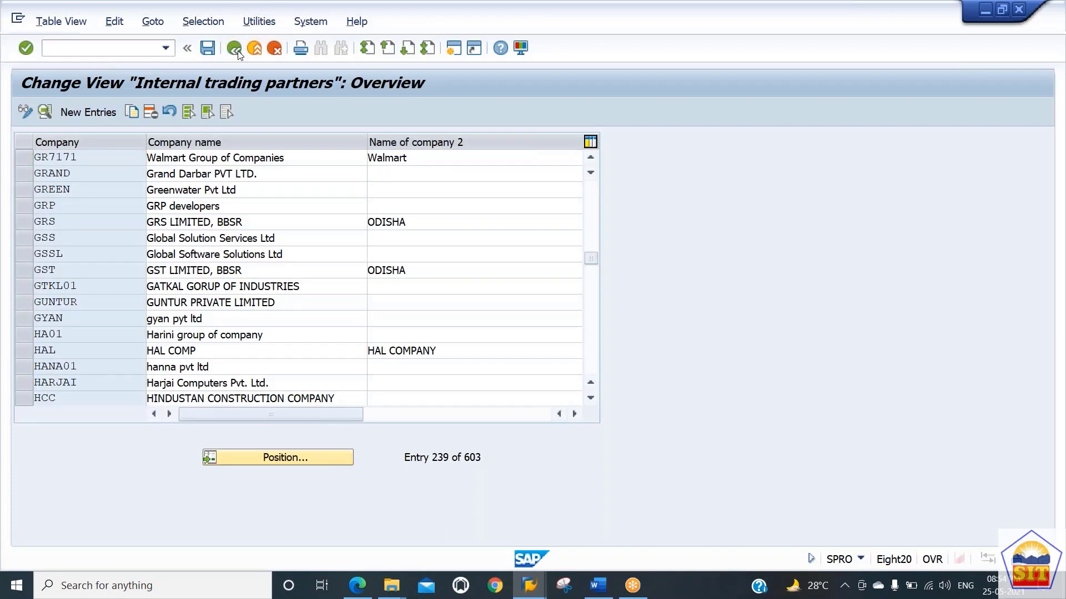
{"action": "left_click", "coordinate": [238, 51]}
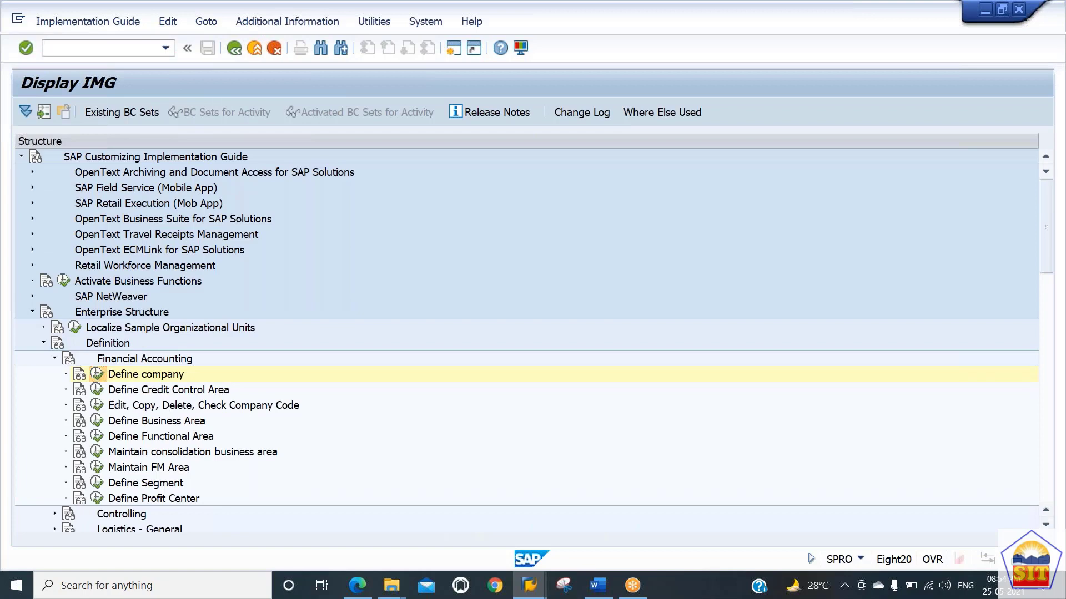
Step: Reopen Define company and position the company list on GR7171
{"action": "left_click", "coordinate": [97, 374]}
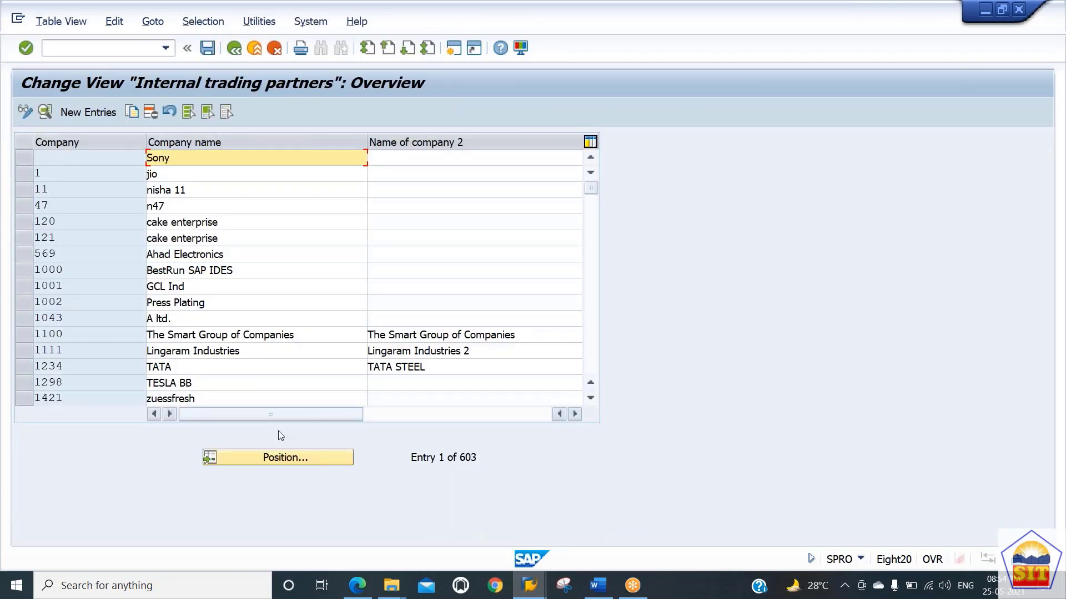
{"action": "left_click", "coordinate": [281, 458]}
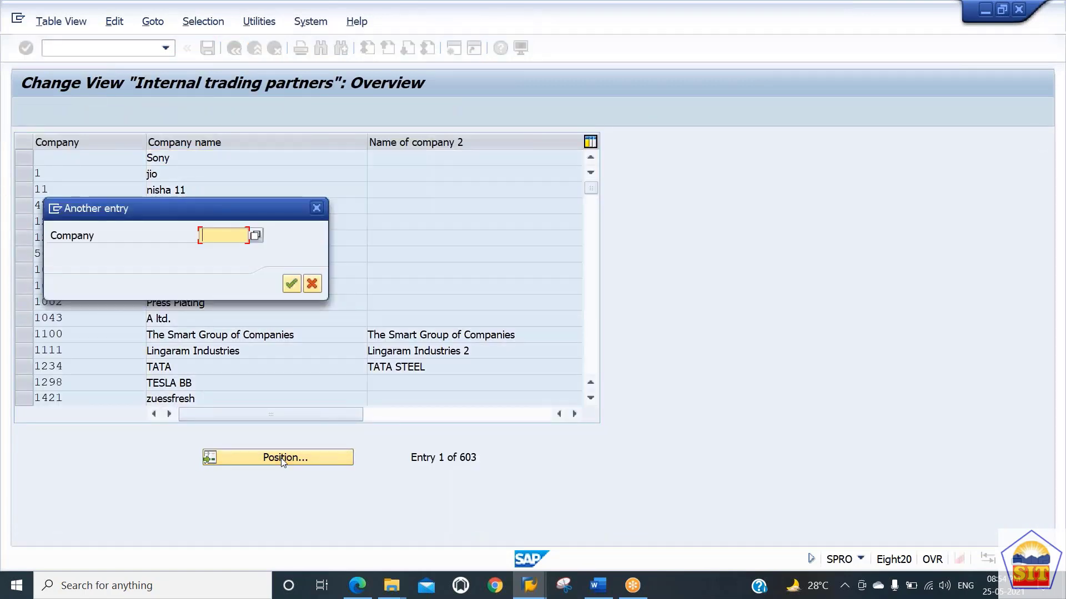
{"action": "type", "text": "gr7171"}
{"action": "key", "text": "Return"}
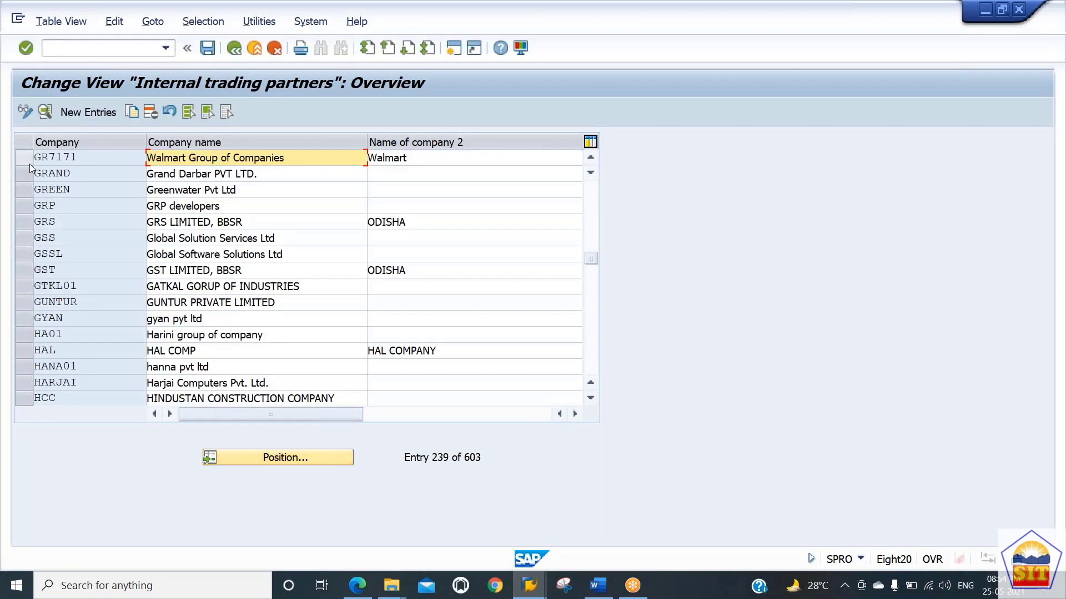
Step: Copy company GR7171 as a new company with the ID GR7000
{"action": "left_click", "coordinate": [29, 163]}
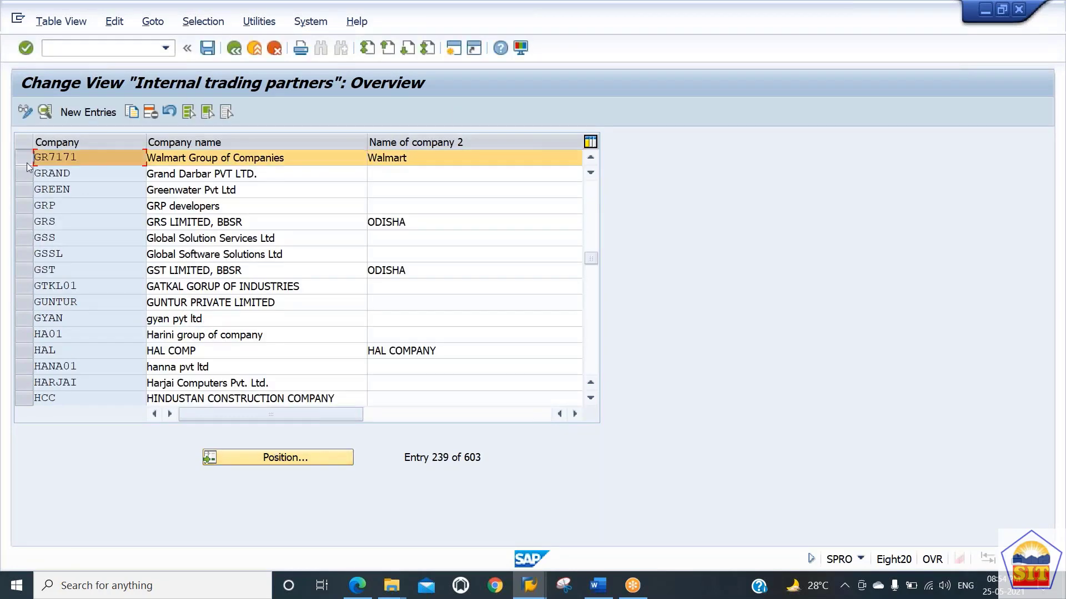
{"action": "left_click", "coordinate": [132, 112]}
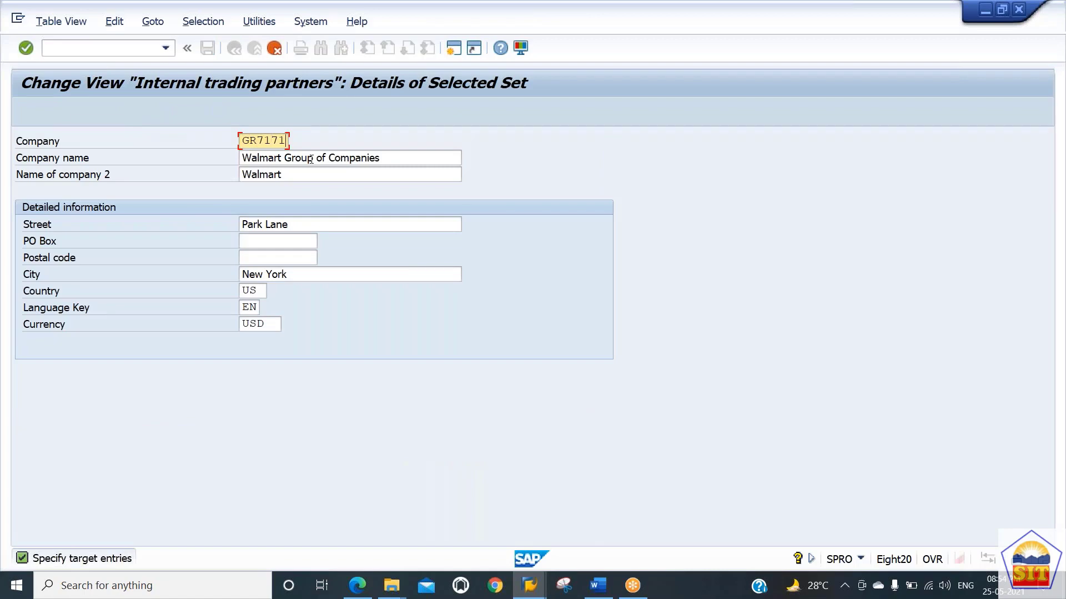
{"action": "key", "text": "BackSpace"}
{"action": "key", "text": "BackSpace"}
{"action": "key", "text": "BackSpace"}
{"action": "type", "text": "000"}
{"action": "key", "text": "Return"}
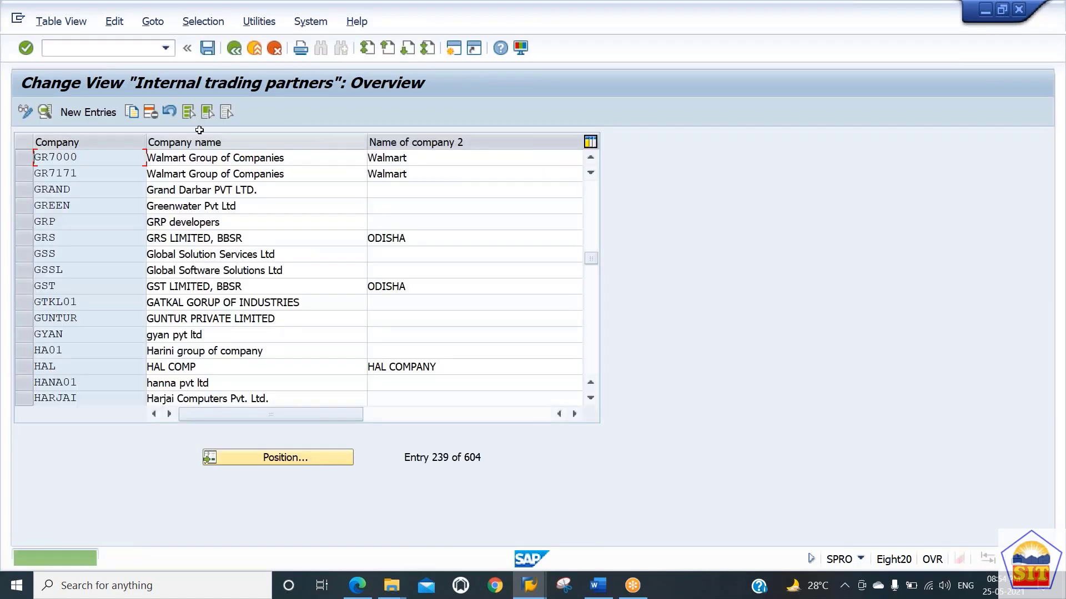
Step: Save the copied company under a new customizing request with the short description 'FICO:Consultant', the consultant's ID, ':CR12345:Enterprise Struc 7171'
{"action": "left_click", "coordinate": [208, 49]}
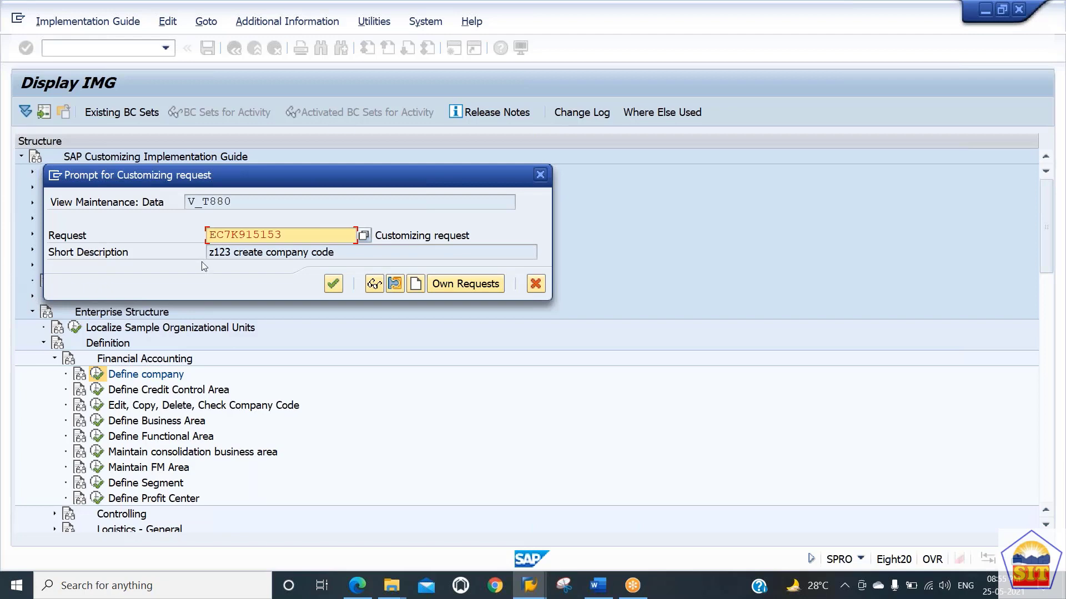
{"action": "left_click", "coordinate": [415, 285]}
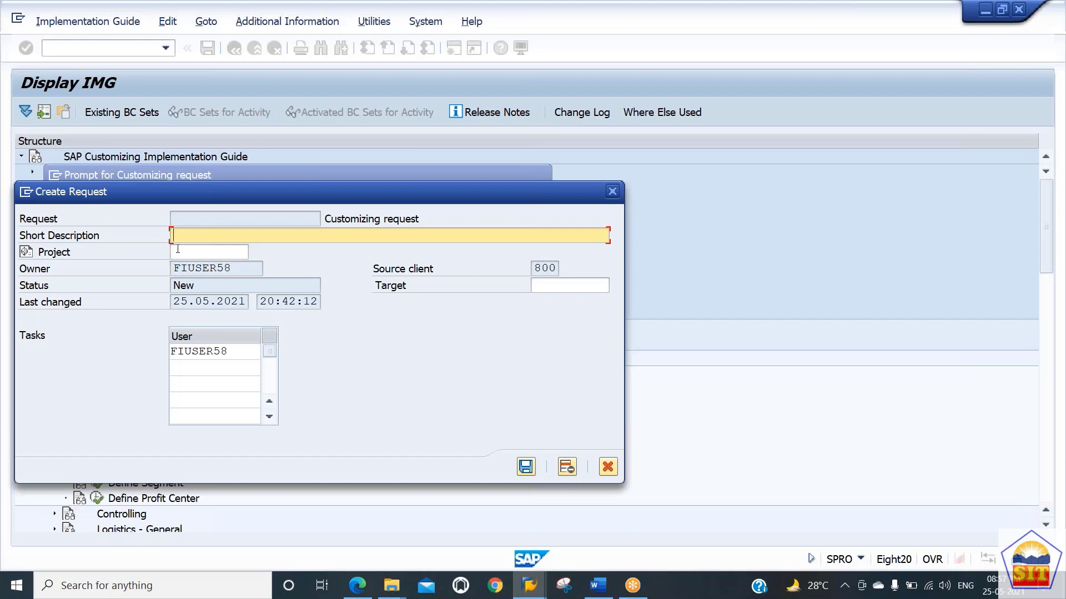
{"action": "type", "text": "FICO:Walmart Project"}
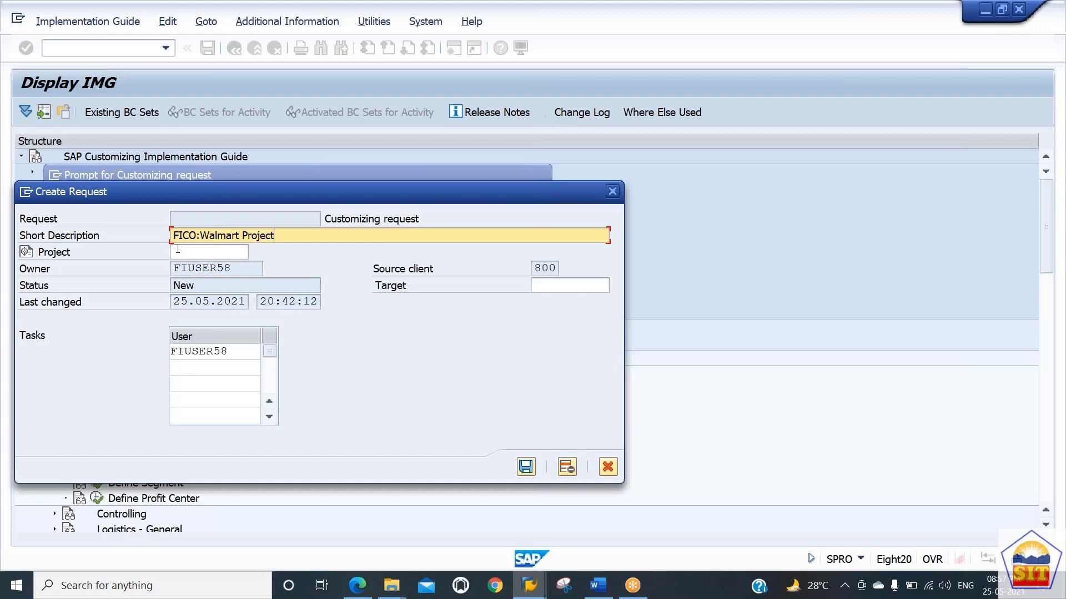
{"action": "type", "text": ":"}
{"action": "type", "text": "SR"}
{"action": "key", "text": "BackSpace"}
{"action": "key", "text": "BackSpace"}
{"action": "type", "text": "CR12345: Setting Up"}
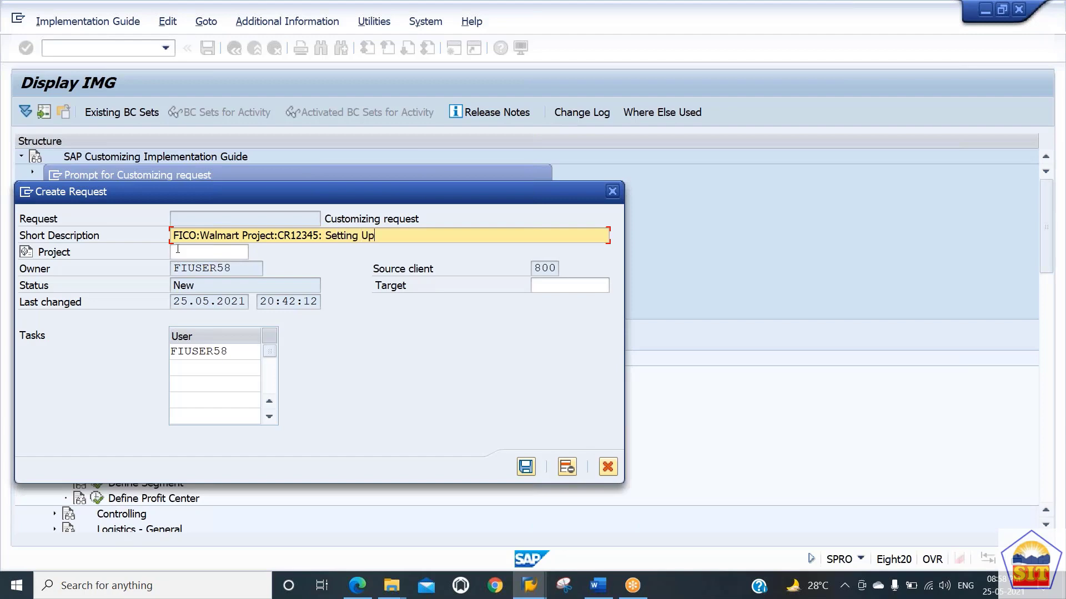
{"action": "type", "text": "a"}
{"action": "key", "text": "BackSpace"}
{"action": "type", "text": "New Entre"}
{"action": "key", "text": "BackSpace"}
{"action": "key", "text": "BackSpace"}
{"action": "type", "text": "erprise Strc"}
{"action": "key", "text": "shift+Right"}
{"action": "key", "text": "shift+Right"}
{"action": "key", "text": "shift+Right"}
{"action": "key", "text": "shift+Right"}
{"action": "key", "text": "shift+Right"}
{"action": "key", "text": "shift+Right"}
{"action": "key", "text": "shift+Right"}
{"action": "key", "text": "shift+Right"}
{"action": "key", "text": "shift+Right"}
{"action": "key", "text": "shift+Right"}
{"action": "key", "text": "shift+Right"}
{"action": "key", "text": "shift+Right"}
{"action": "key", "text": "shift+Right"}
{"action": "key", "text": "shift+Right"}
{"action": "key", "text": "shift+Right"}
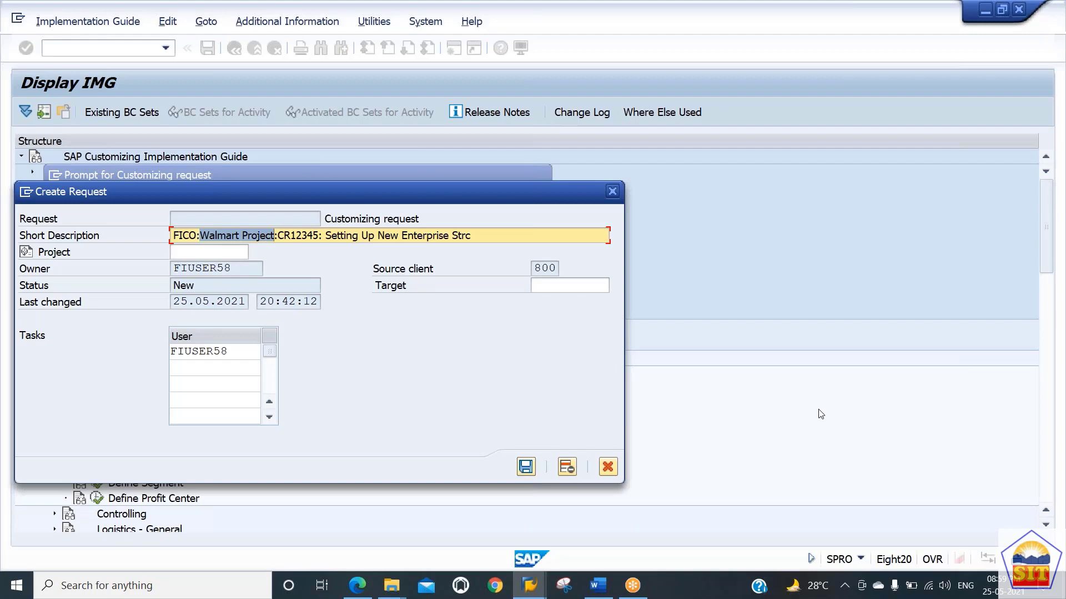
{"action": "key", "text": "Delete"}
{"action": "type", "text": "Conuslt"}
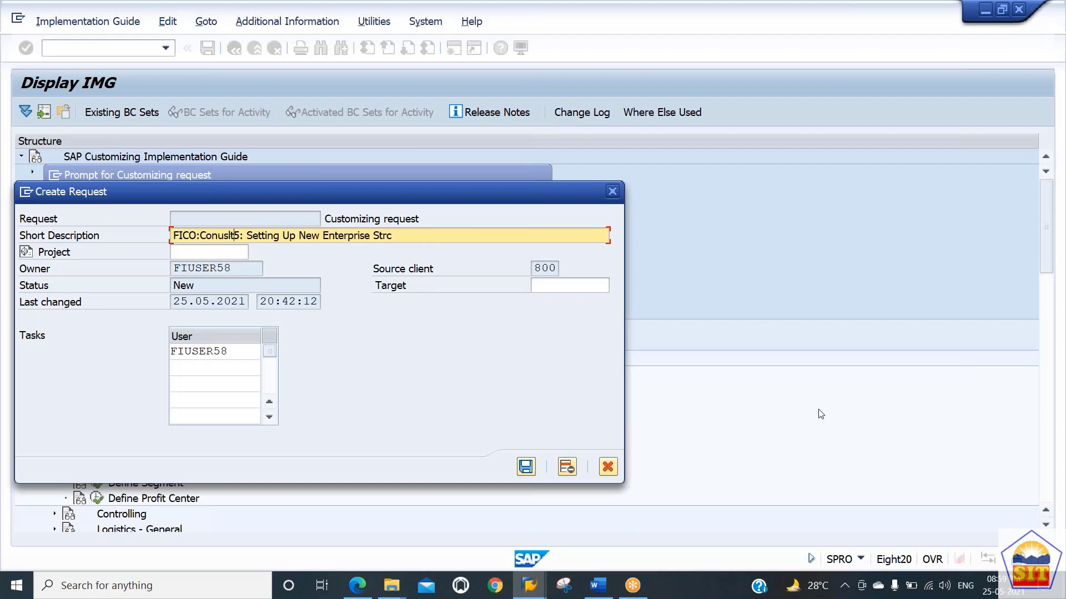
{"action": "key", "text": "BackSpace"}
{"action": "key", "text": "BackSpace"}
{"action": "key", "text": "BackSpace"}
{"action": "key", "text": "BackSpace"}
{"action": "type", "text": "s"}
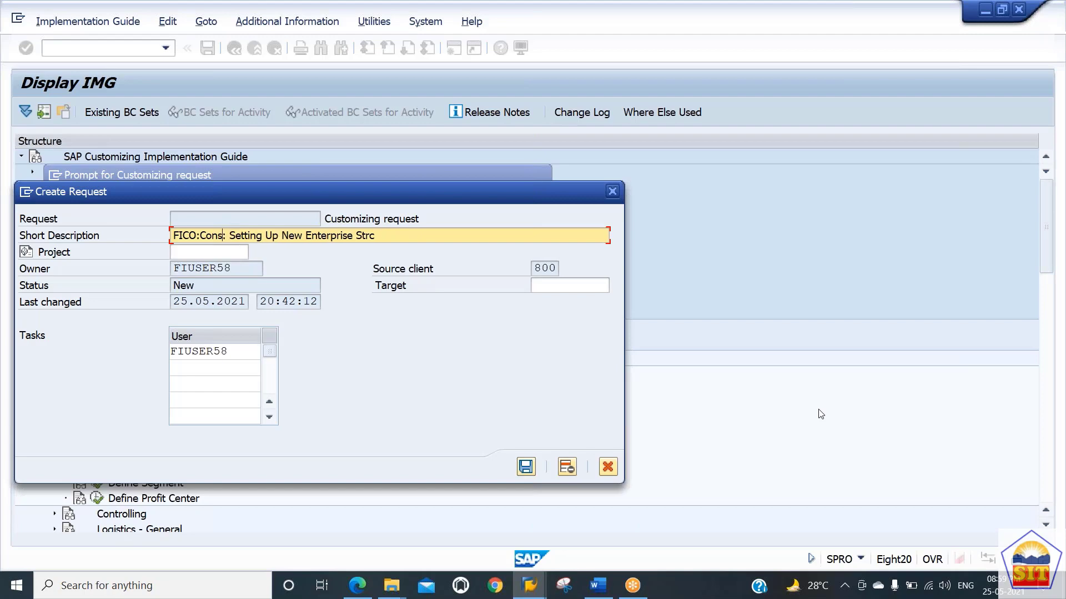
{"action": "key", "text": "Delete"}
{"action": "key", "text": "BackSpace"}
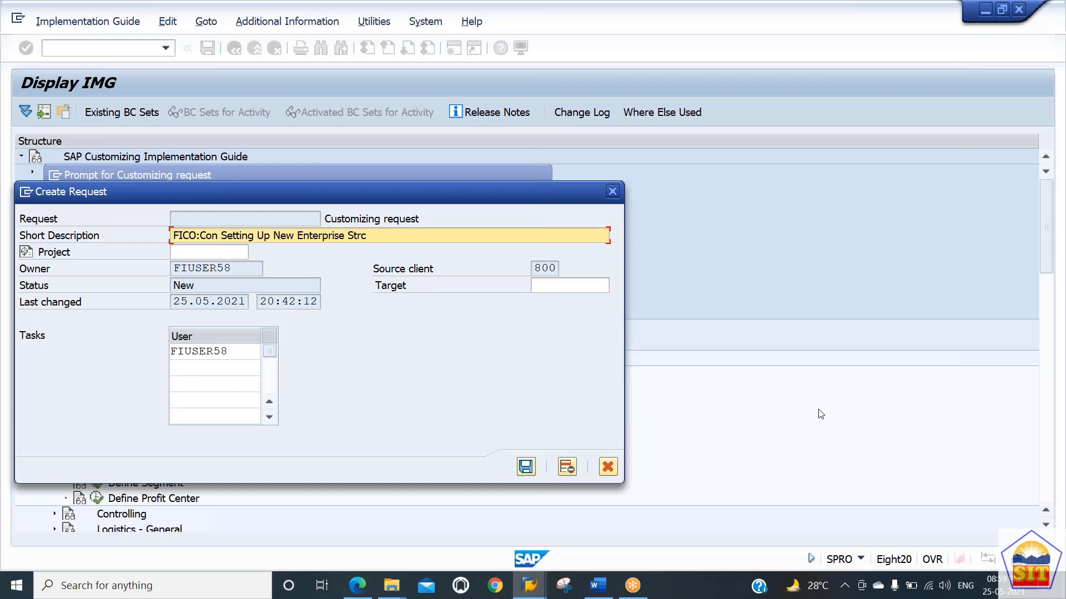
{"action": "type", "text": "sultnat"}
{"action": "key", "text": "BackSpace"}
{"action": "key", "text": "BackSpace"}
{"action": "key", "text": "BackSpace"}
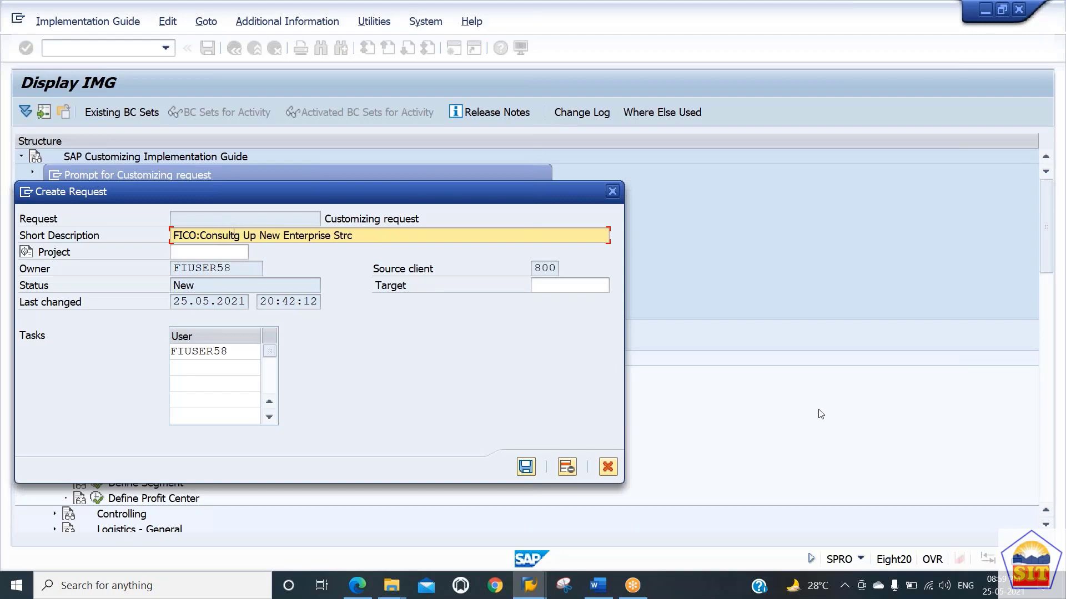
{"action": "key", "text": "Delete"}
{"action": "type", "text": "ant"}
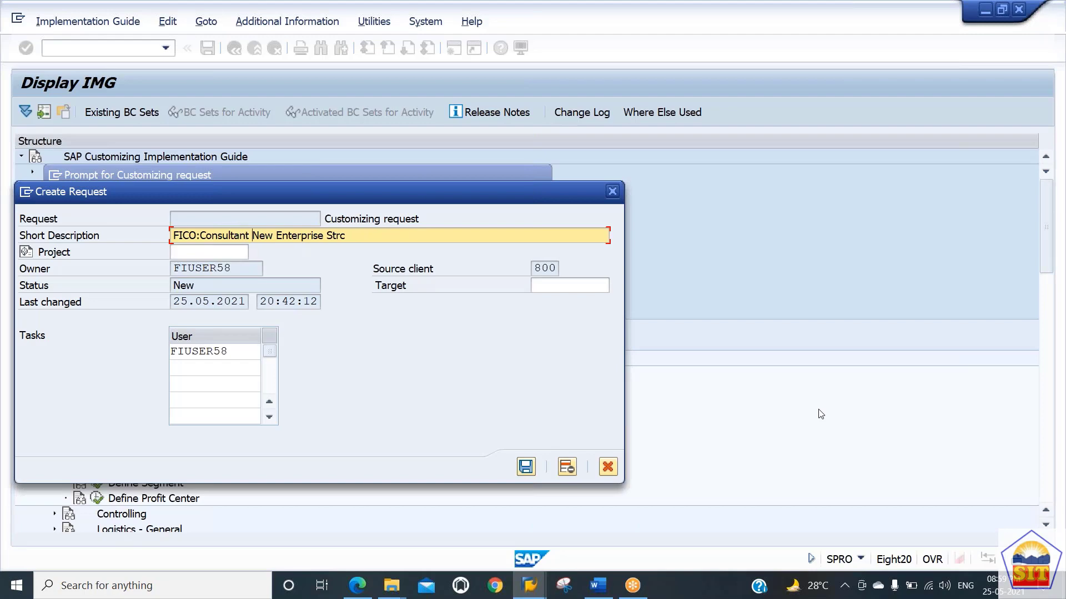
{"action": "type", "text": "JA"}
{"action": "key", "text": "Delete"}
{"action": "key", "text": "Delete"}
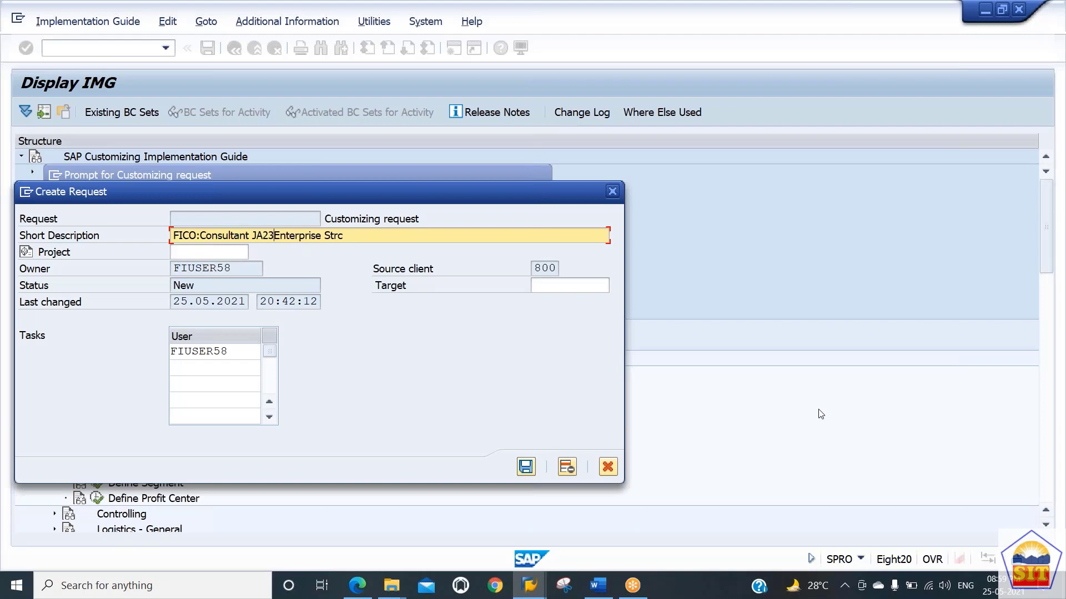
{"action": "type", "text": "1234:CR"}
{"action": "type", "text": "12345"}
{"action": "type", "text": ":Enterprise"}
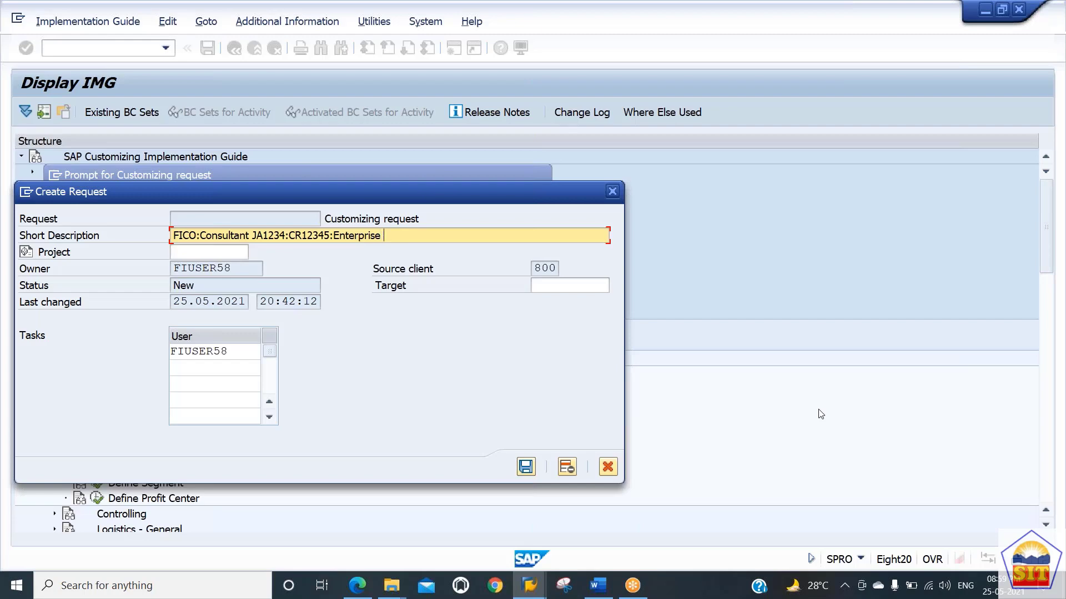
{"action": "type", "text": "Struc 7171"}
Step: Save the new customizing request and confirm it as the request for the company changes
{"action": "left_click", "coordinate": [527, 467]}
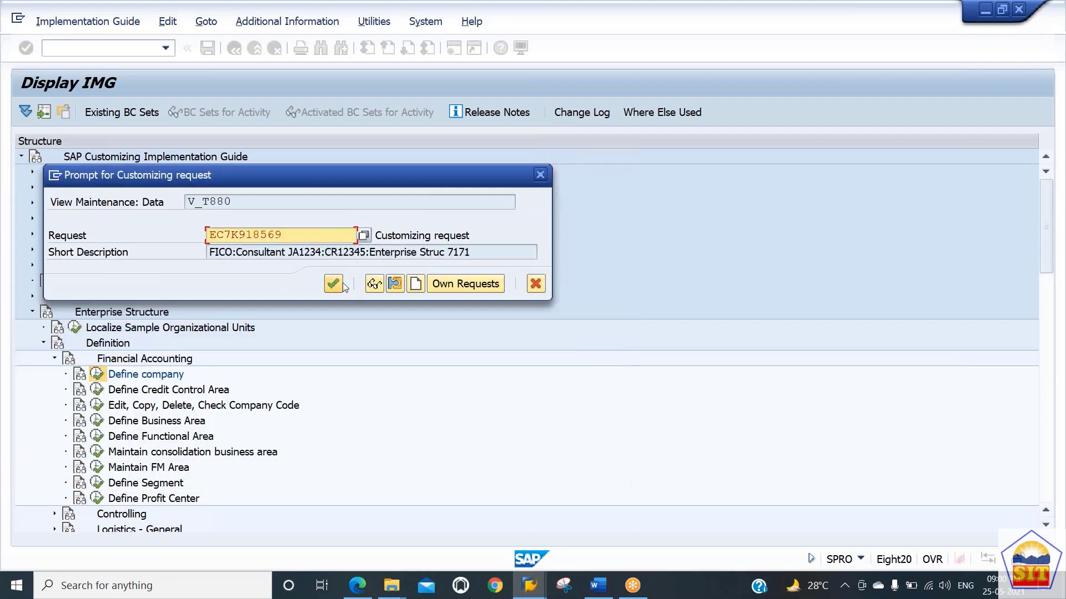
{"action": "left_click_drag", "start_coordinate": [485, 253], "coordinate": [129, 240]}
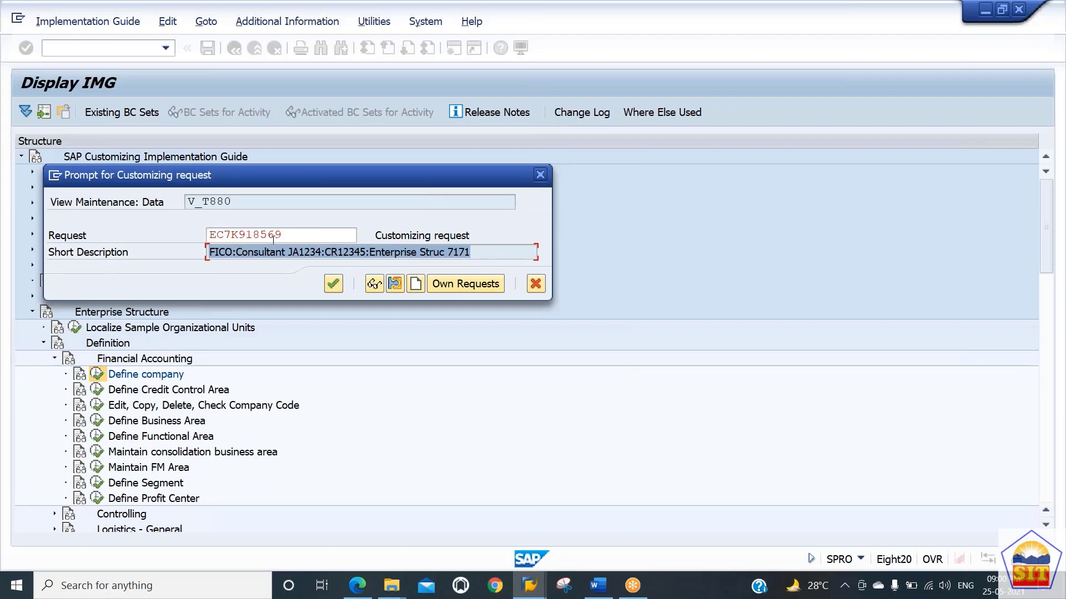
{"action": "left_click_drag", "start_coordinate": [335, 238], "coordinate": [156, 244]}
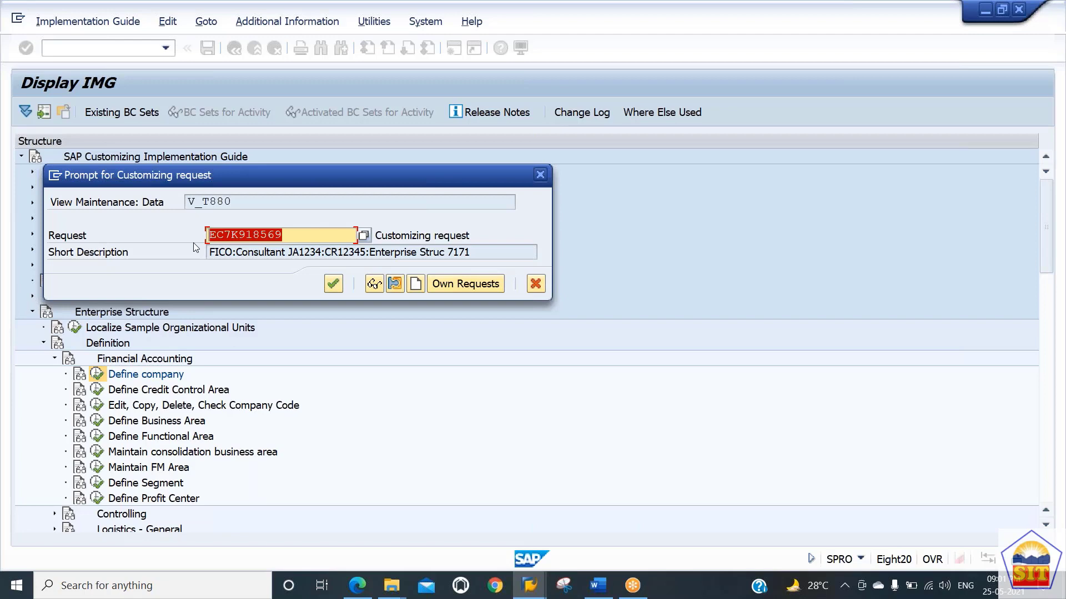
{"action": "left_click", "coordinate": [333, 284]}
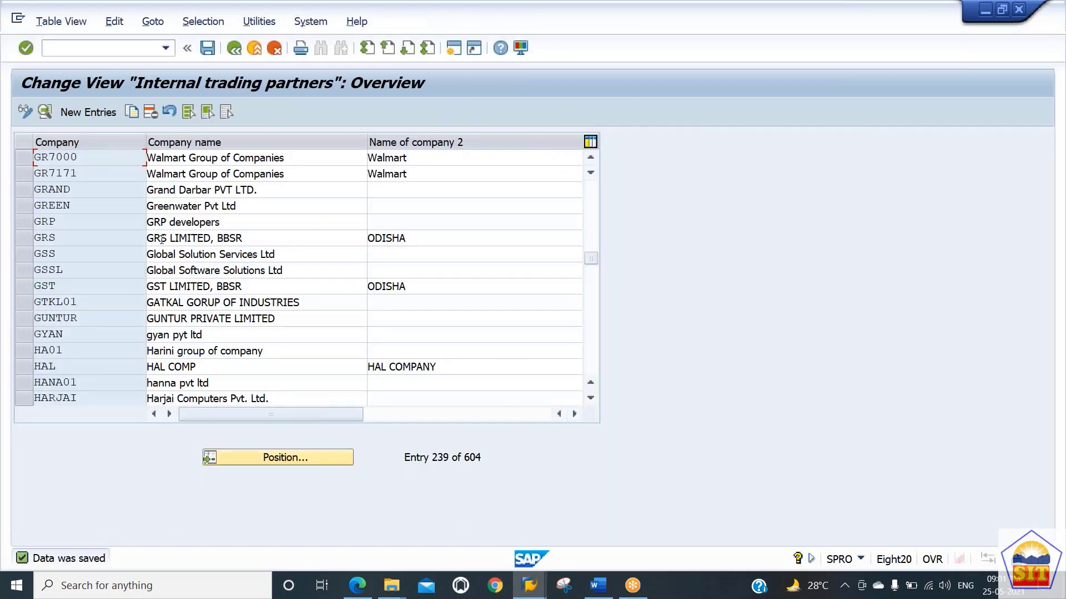
Step: Open transaction SE01 and display only modifiable and released customizing requests for the user
{"action": "left_click", "coordinate": [452, 52]}
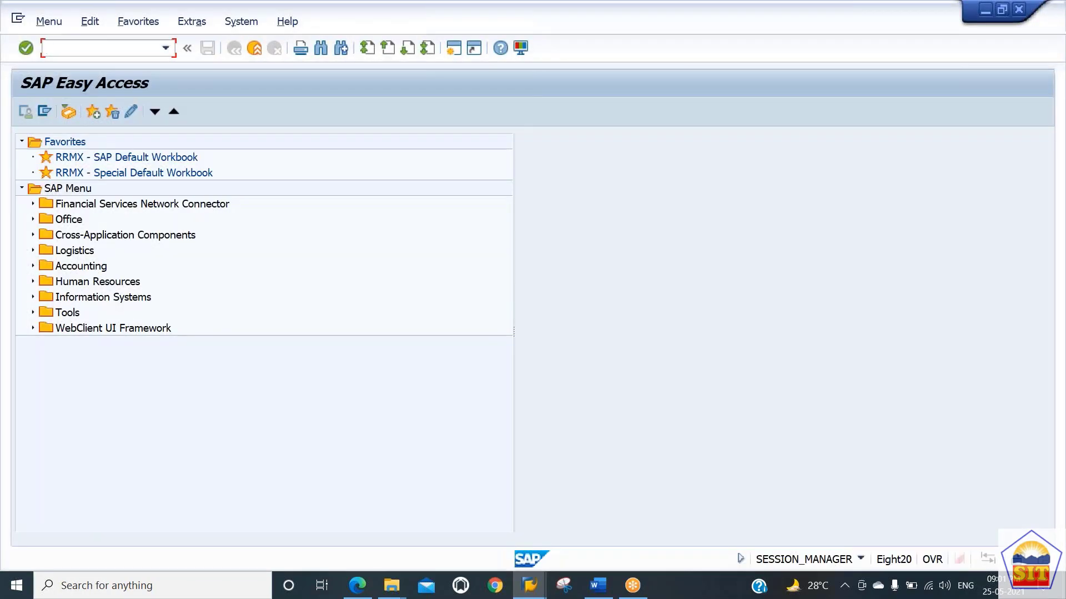
{"action": "type", "text": "se1"}
{"action": "key", "text": "BackSpace"}
{"action": "type", "text": "01"}
{"action": "key", "text": "Return"}
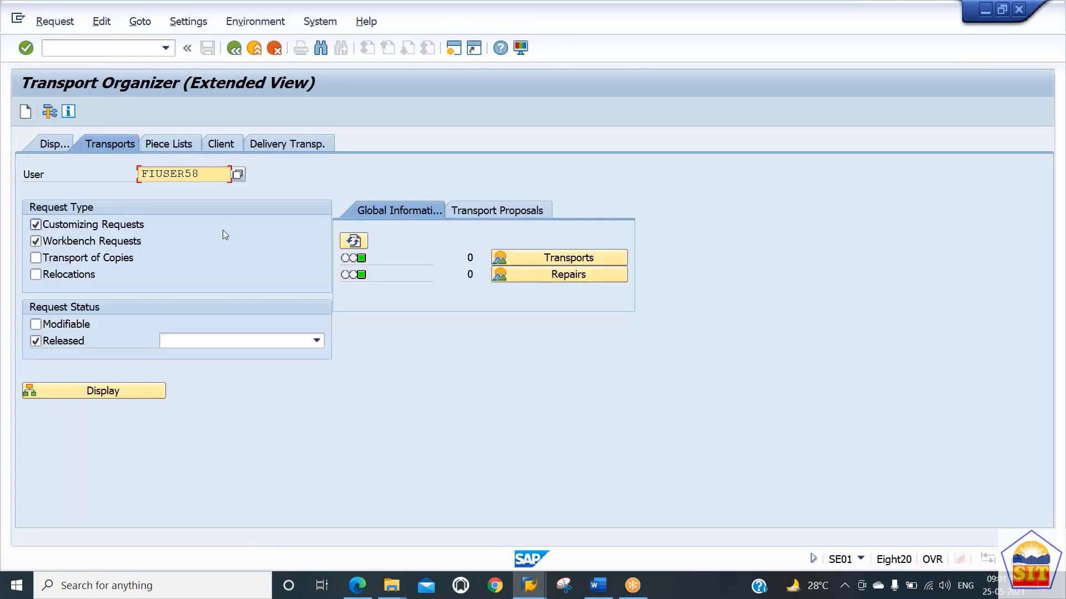
{"action": "left_click", "coordinate": [53, 329]}
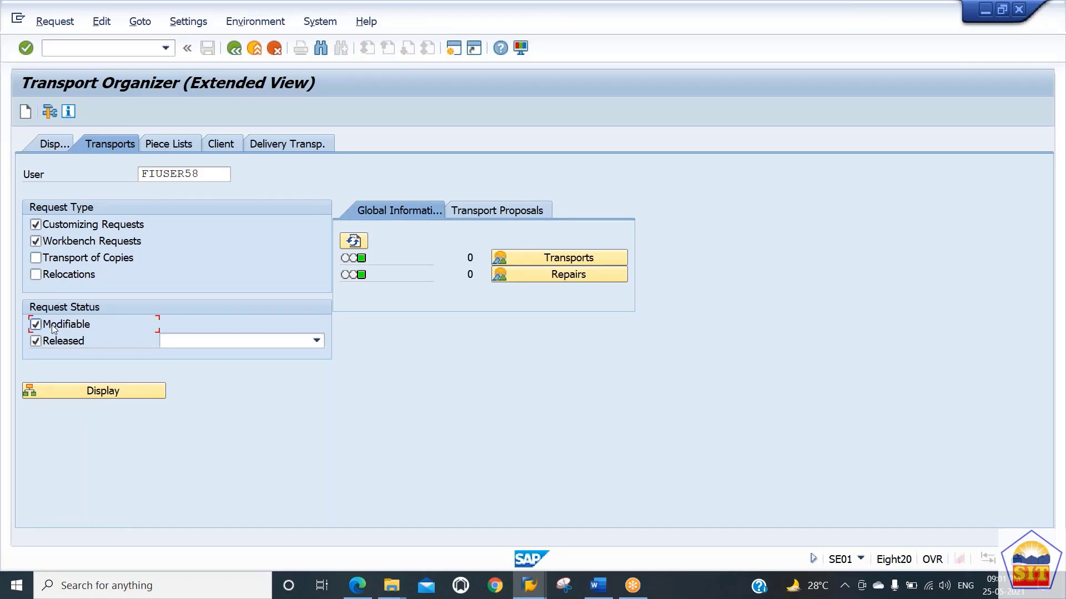
{"action": "double_click", "coordinate": [202, 177]}
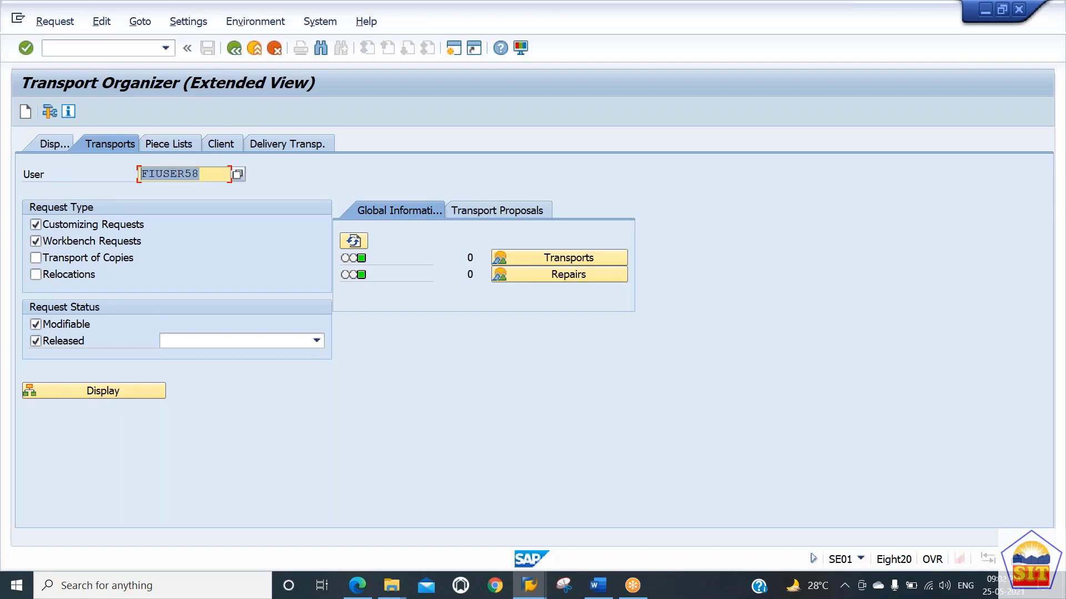
{"action": "left_click", "coordinate": [50, 242]}
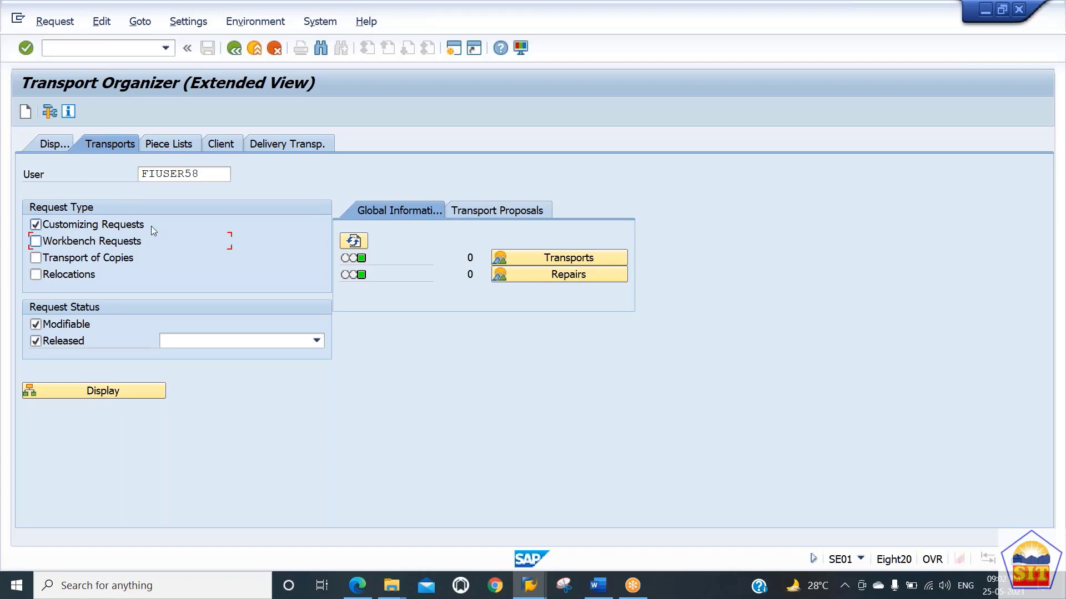
{"action": "left_click", "coordinate": [210, 176]}
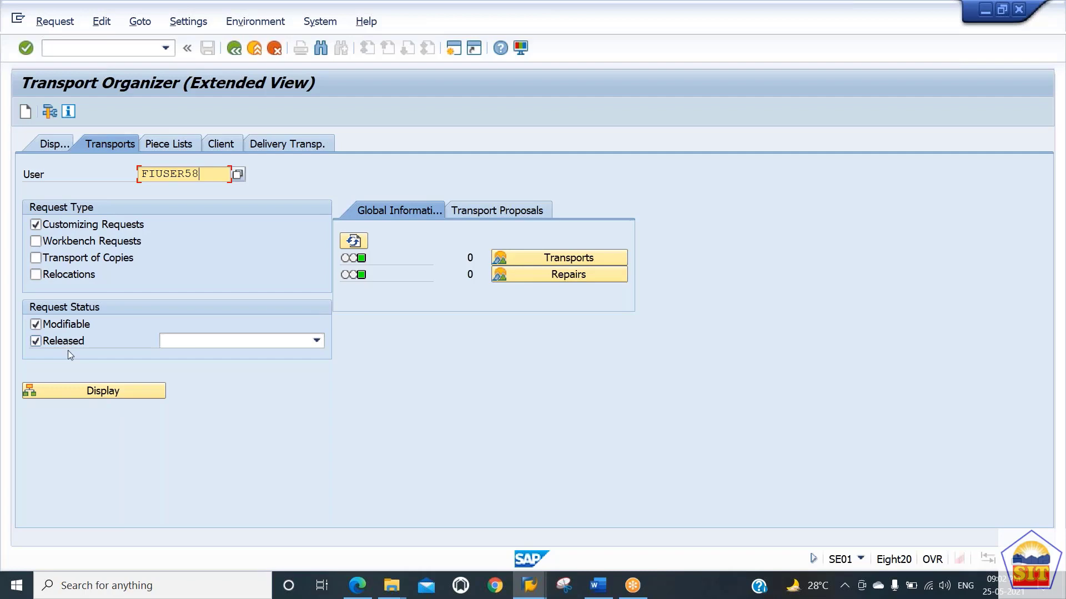
{"action": "left_click", "coordinate": [101, 395]}
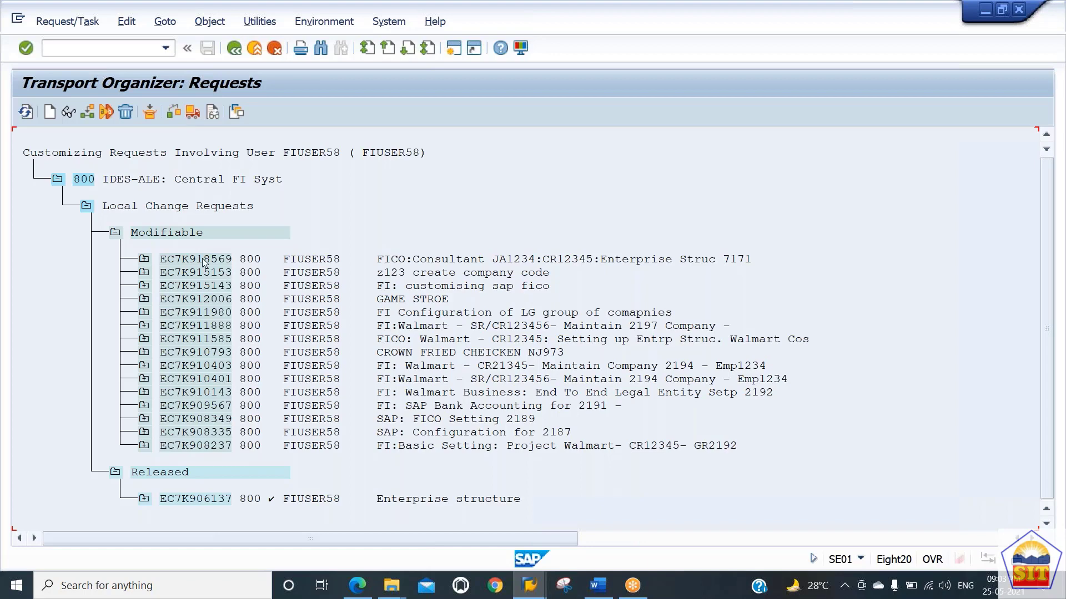
Step: Expand the new request down to its recorded company table entries, then return to SAP Easy Access
{"action": "left_click", "coordinate": [142, 259]}
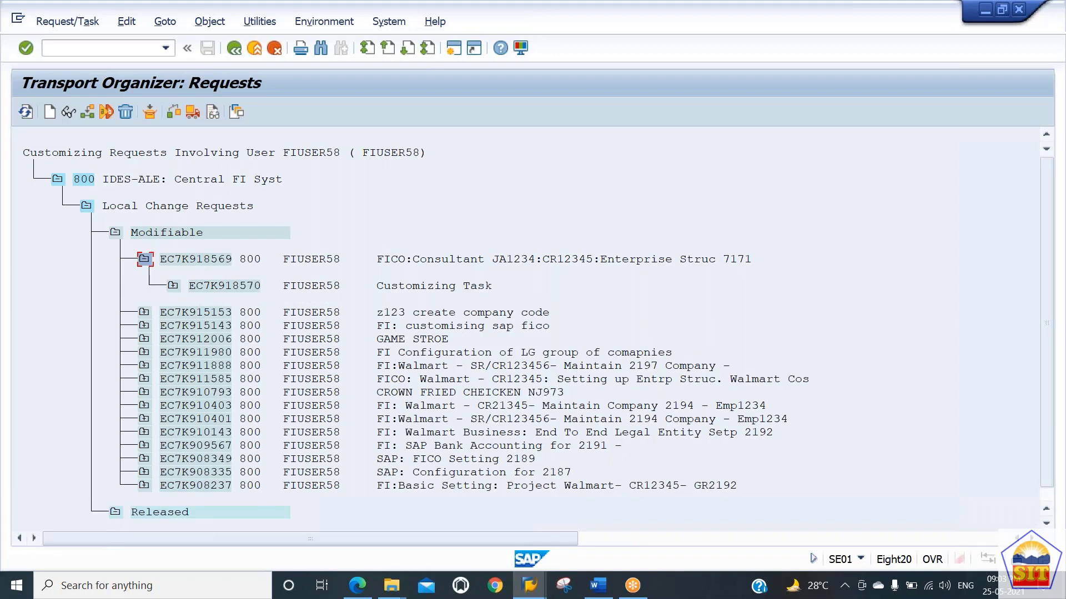
{"action": "left_click", "coordinate": [173, 286]}
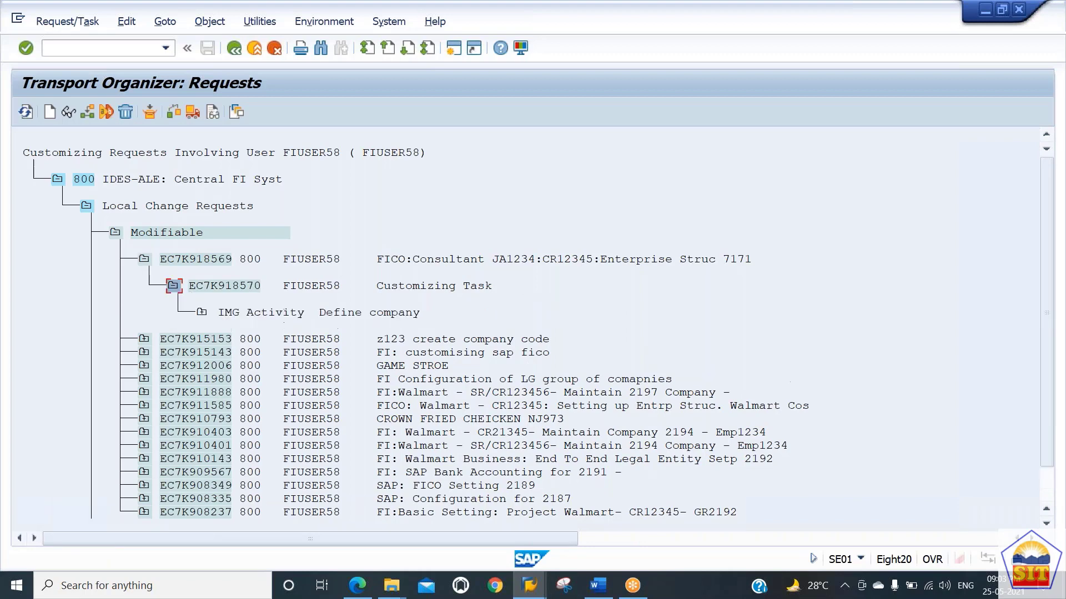
{"action": "left_click", "coordinate": [201, 313]}
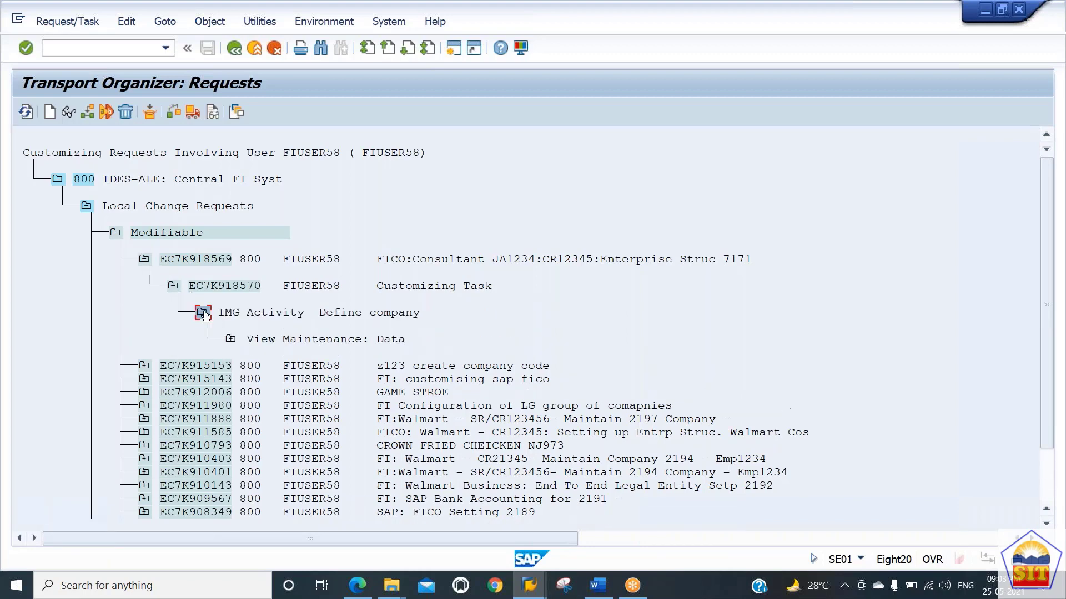
{"action": "left_click", "coordinate": [230, 339]}
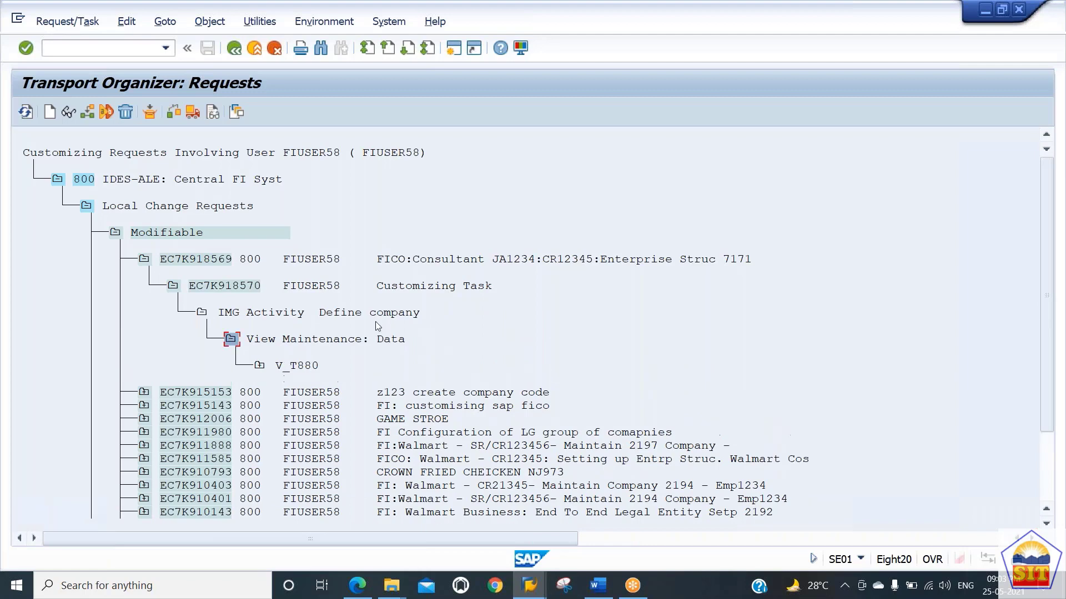
{"action": "left_click", "coordinate": [260, 366]}
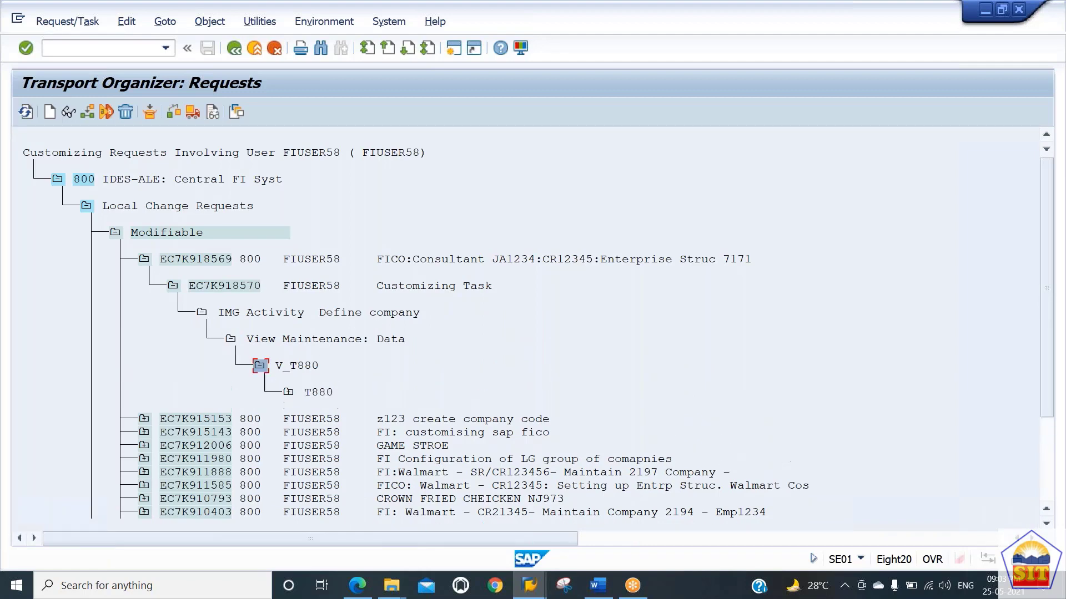
{"action": "left_click", "coordinate": [287, 394]}
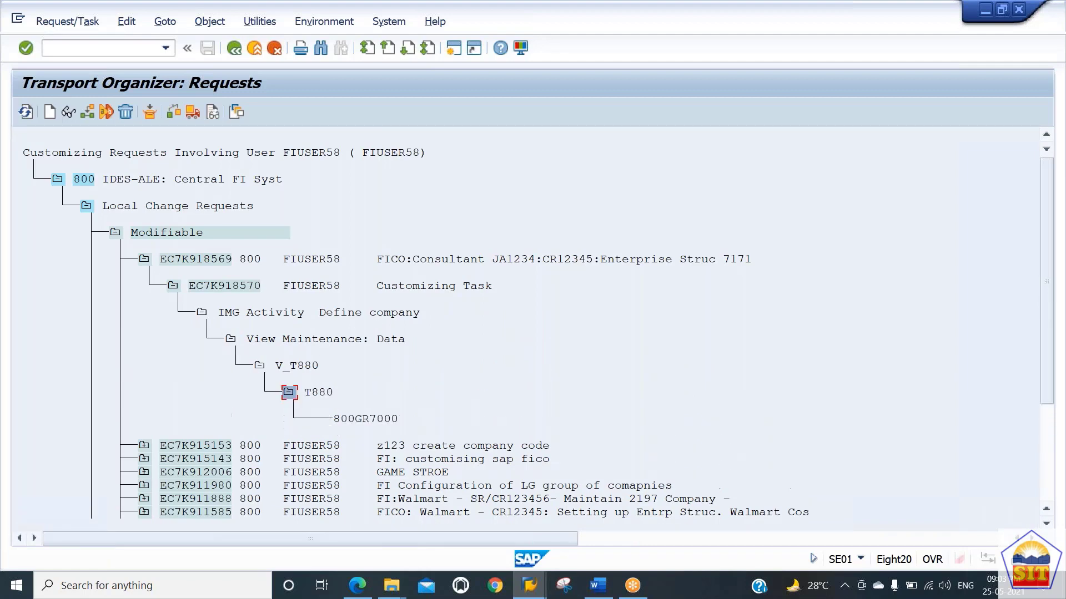
{"action": "left_click", "coordinate": [358, 420]}
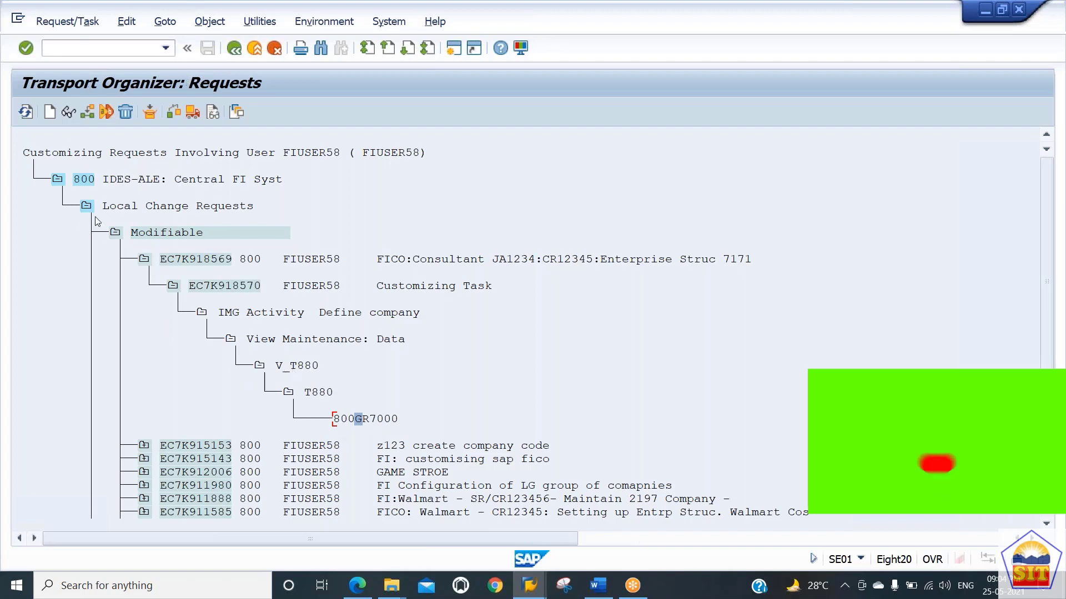
{"action": "left_click", "coordinate": [233, 49]}
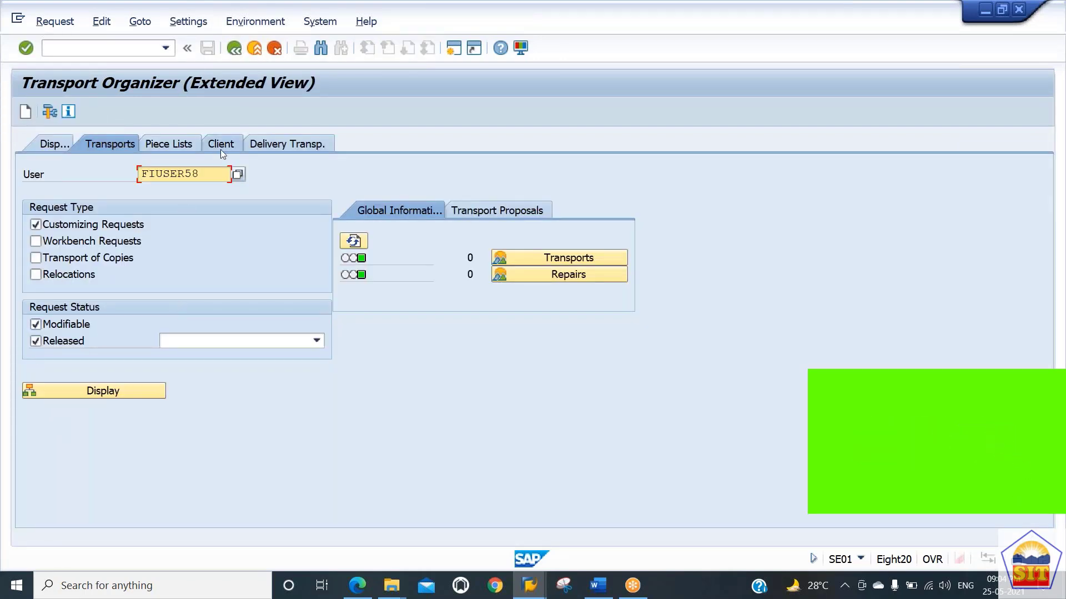
{"action": "left_click", "coordinate": [235, 49]}
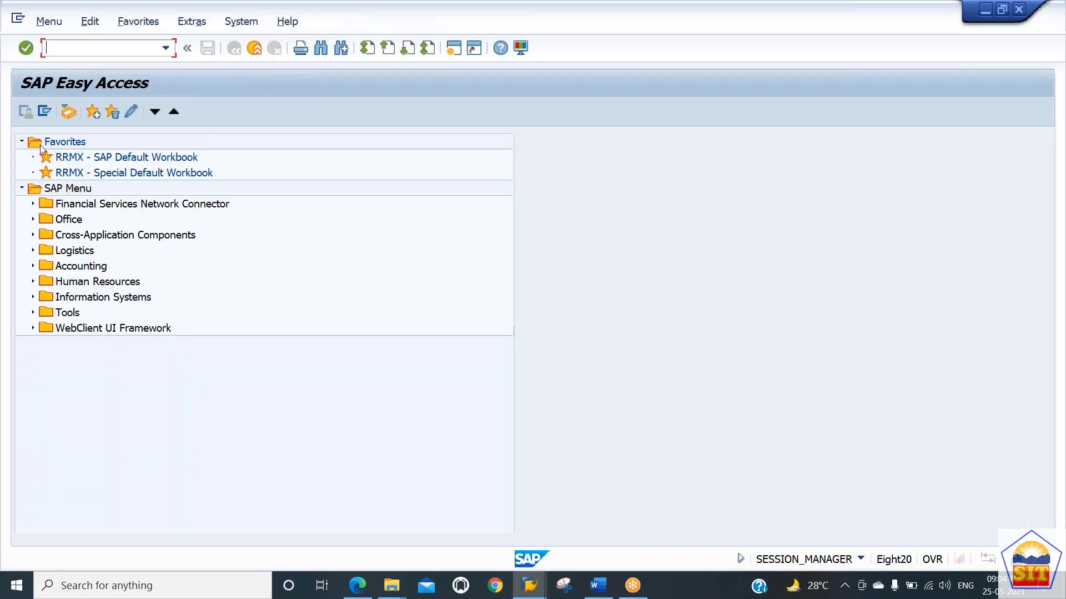
Step: Switch to the Basic Settings PDF in the browser and read the company code definition steps
{"action": "left_click", "coordinate": [598, 588]}
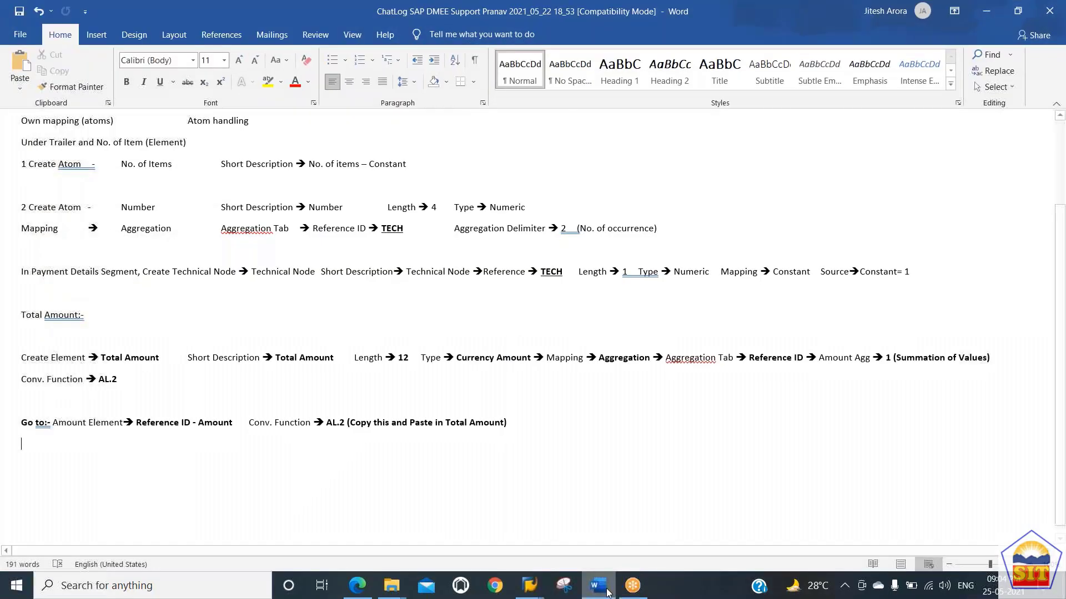
{"action": "left_click", "coordinate": [595, 588]}
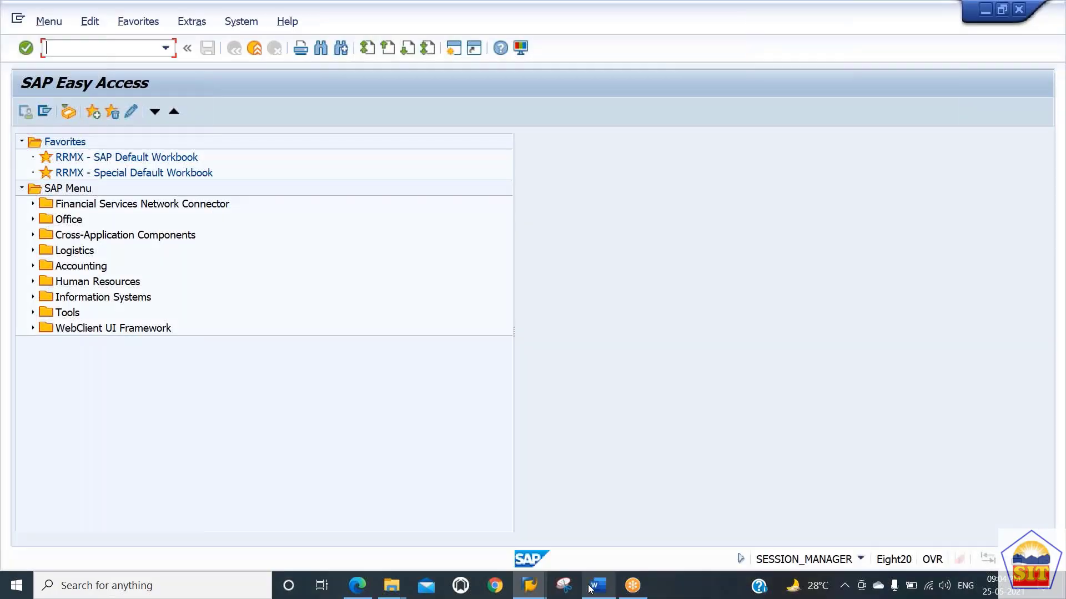
{"action": "left_click", "coordinate": [362, 586]}
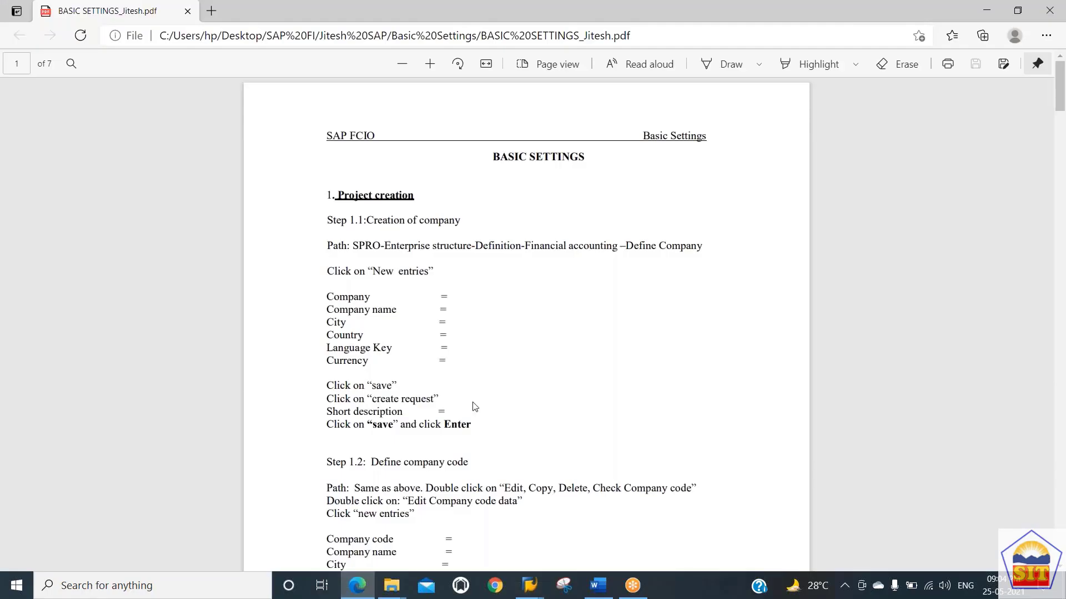
{"action": "scroll", "coordinate": [474, 407], "scroll_direction": "down", "scroll_amount": 7}
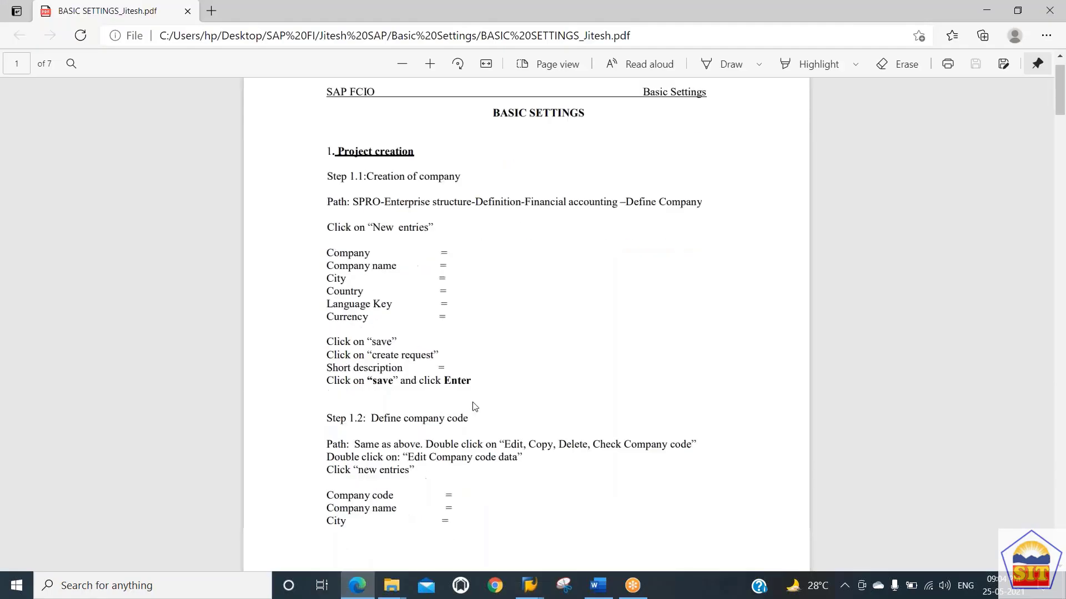
{"action": "scroll", "coordinate": [474, 406], "scroll_direction": "up", "scroll_amount": 2}
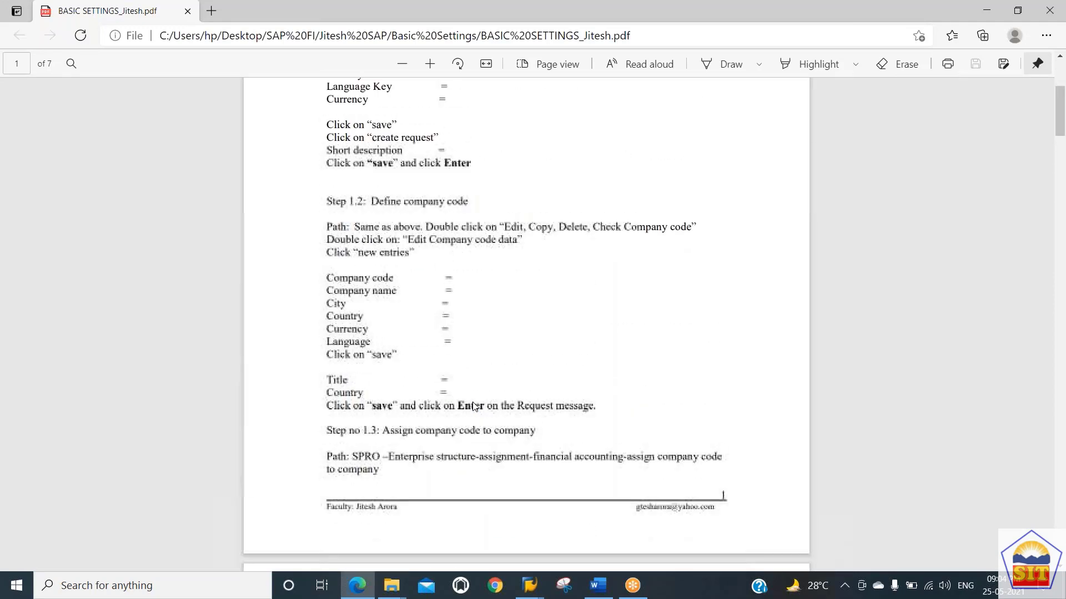
{"action": "scroll", "coordinate": [475, 407], "scroll_direction": "down", "scroll_amount": 2}
{"action": "scroll", "coordinate": [475, 407], "scroll_direction": "up", "scroll_amount": 1}
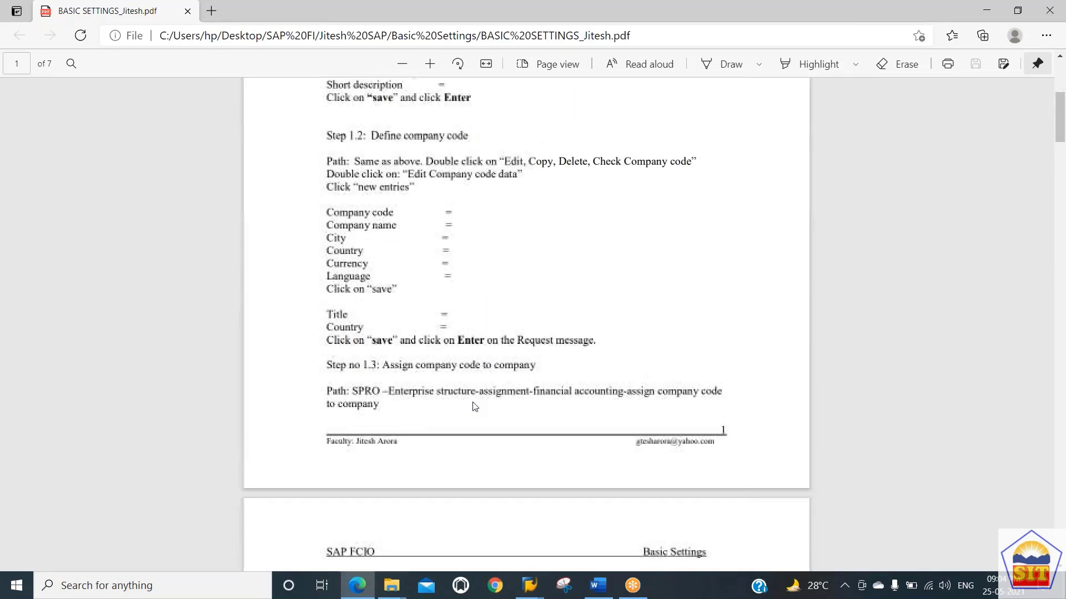
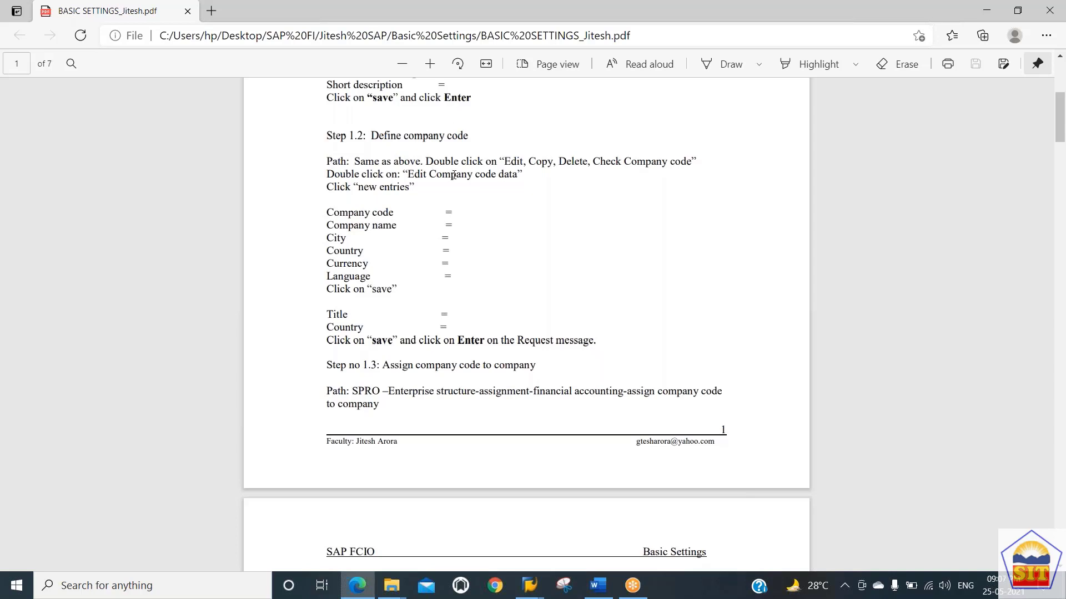
Step: Switch back to SAP and open the SAP Reference IMG through transaction SPRO
{"action": "key", "text": "alt+Tab"}
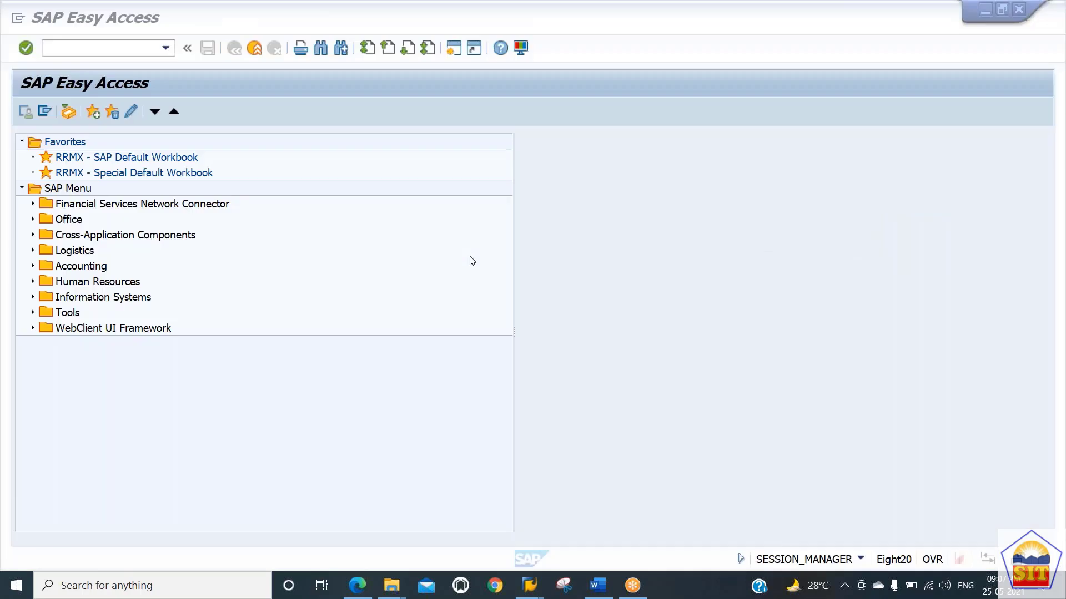
{"action": "key", "text": "alt+Tab"}
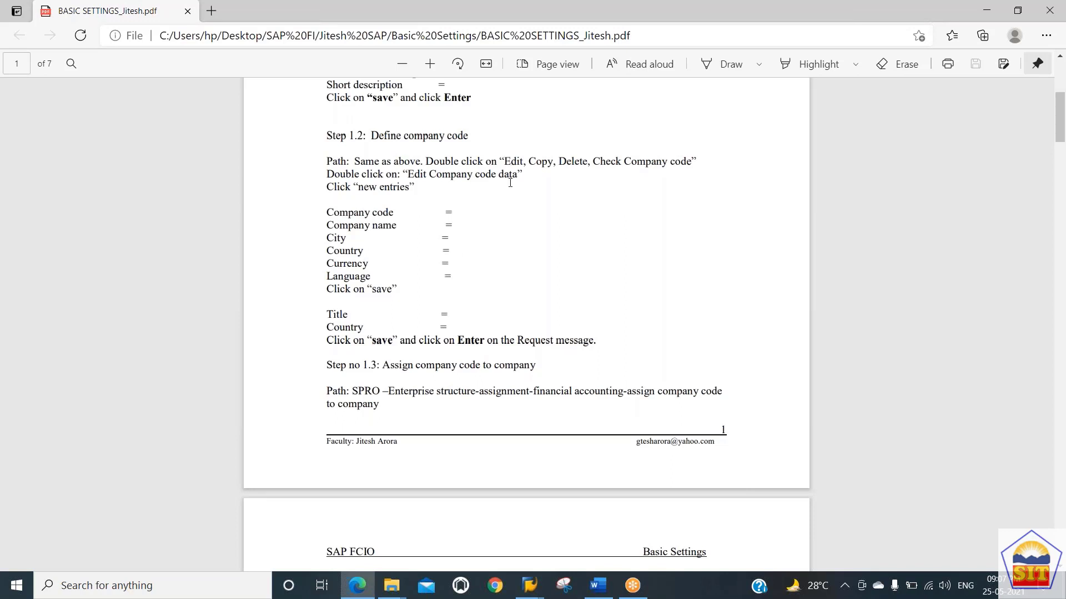
{"action": "key", "text": "alt+Tab"}
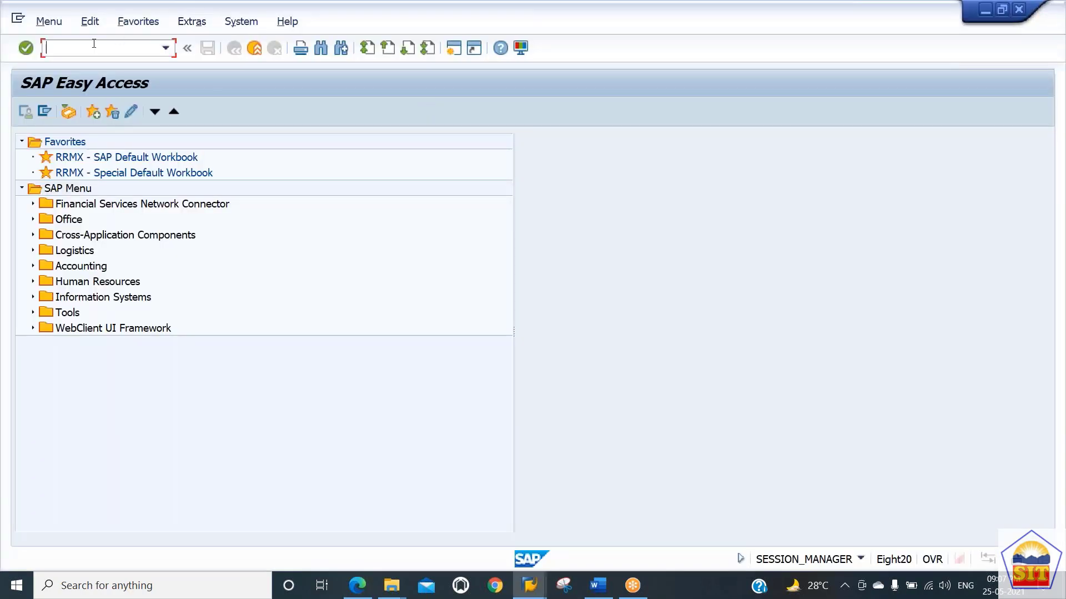
{"action": "type", "text": "spro"}
{"action": "key", "text": "Return"}
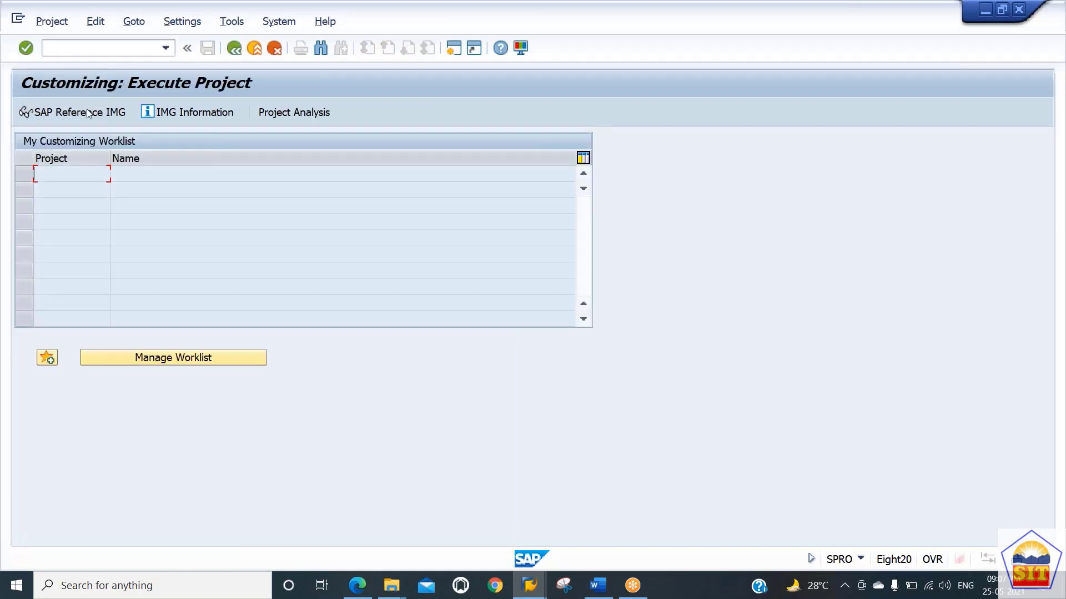
{"action": "left_click", "coordinate": [88, 114]}
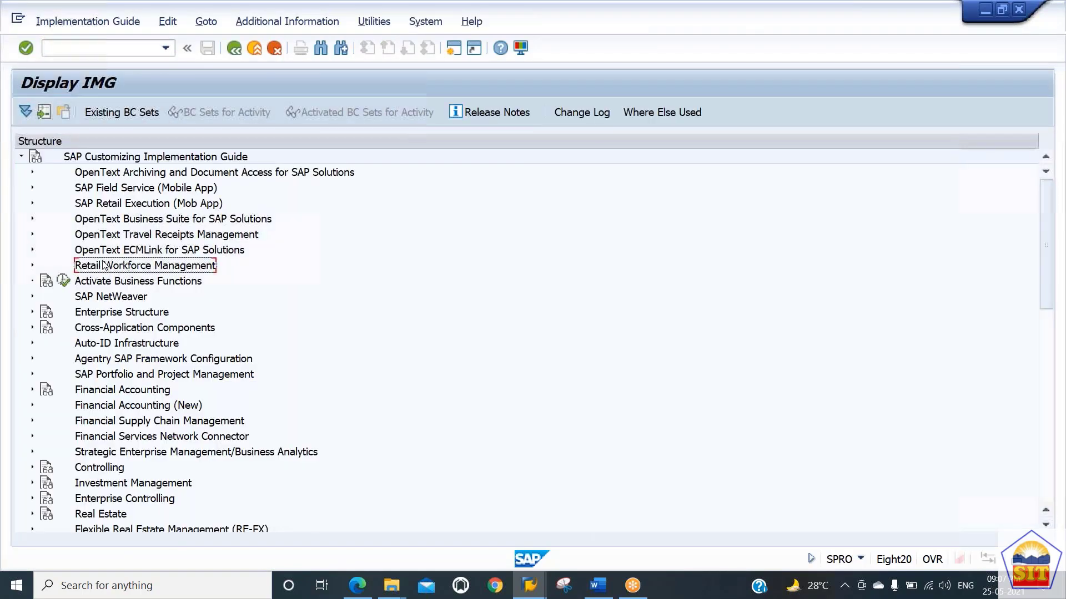
Step: Expand Enterprise Structure and its Definition node in the IMG tree
{"action": "key", "text": "Down"}
{"action": "key", "text": "Down"}
{"action": "key", "text": "Down"}
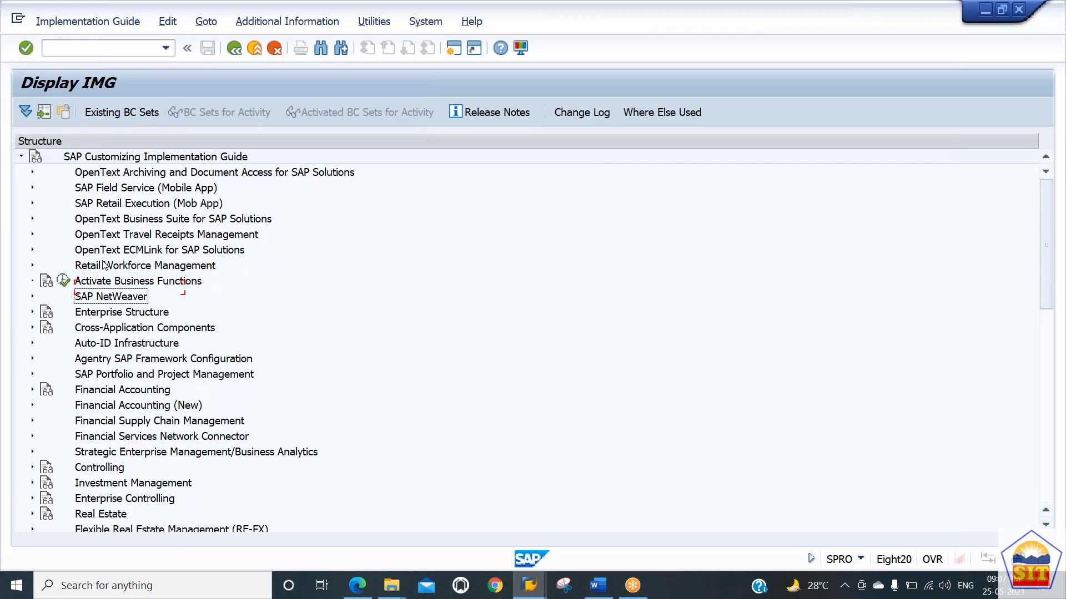
{"action": "key", "text": "Right"}
{"action": "key", "text": "Down"}
{"action": "key", "text": "Down"}
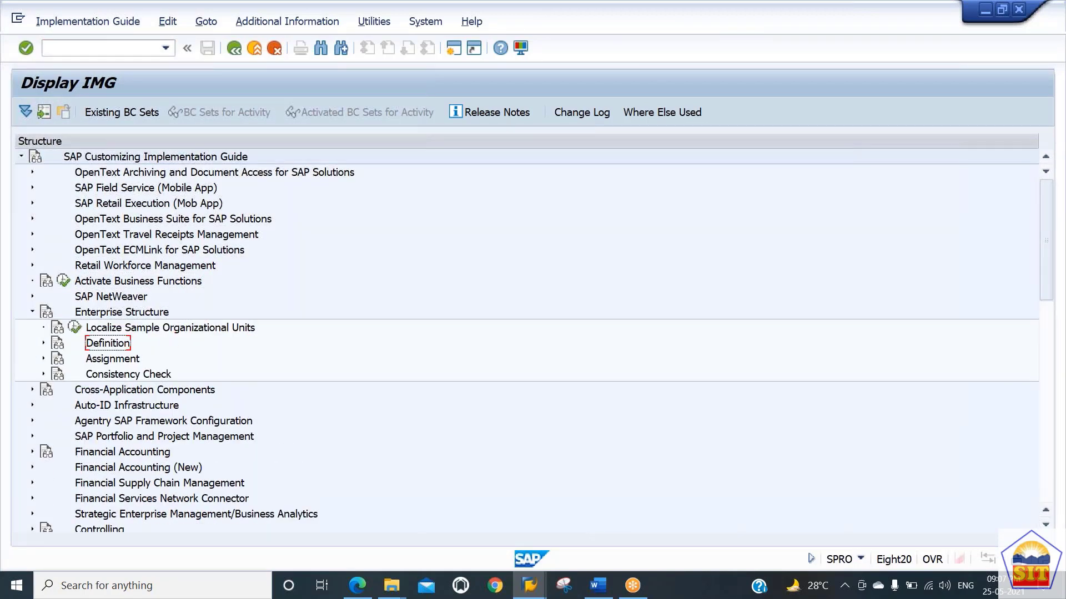
{"action": "key", "text": "Right"}
{"action": "key", "text": "Down"}
{"action": "key", "text": "Right"}
{"action": "key", "text": "Left"}
{"action": "key", "text": "Down"}
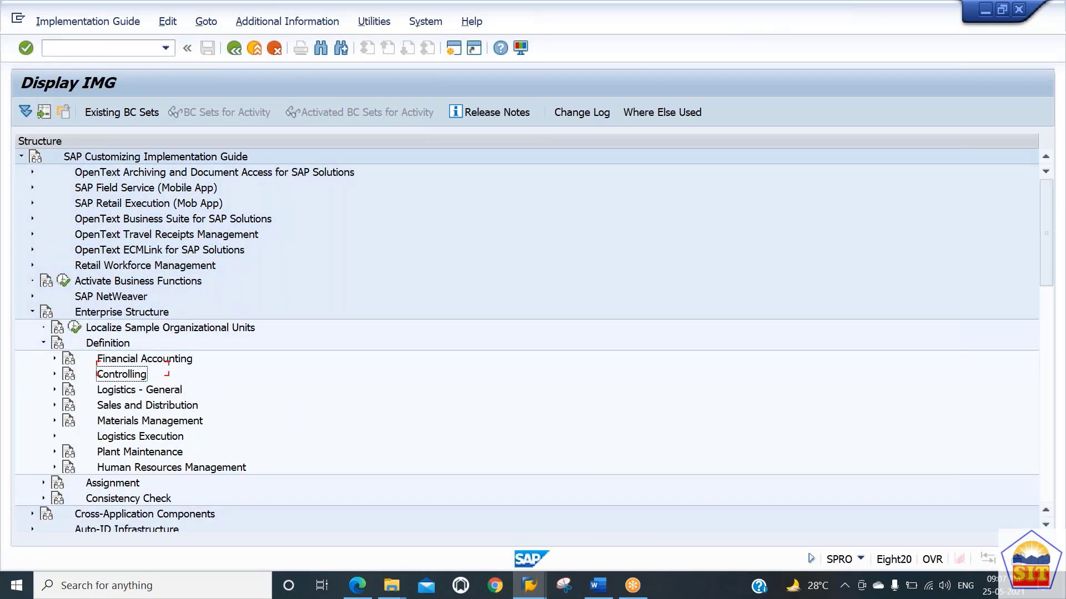
Step: Browse the Controlling, Logistics - General and other Definition sub-nodes for their activities
{"action": "key", "text": "Up"}
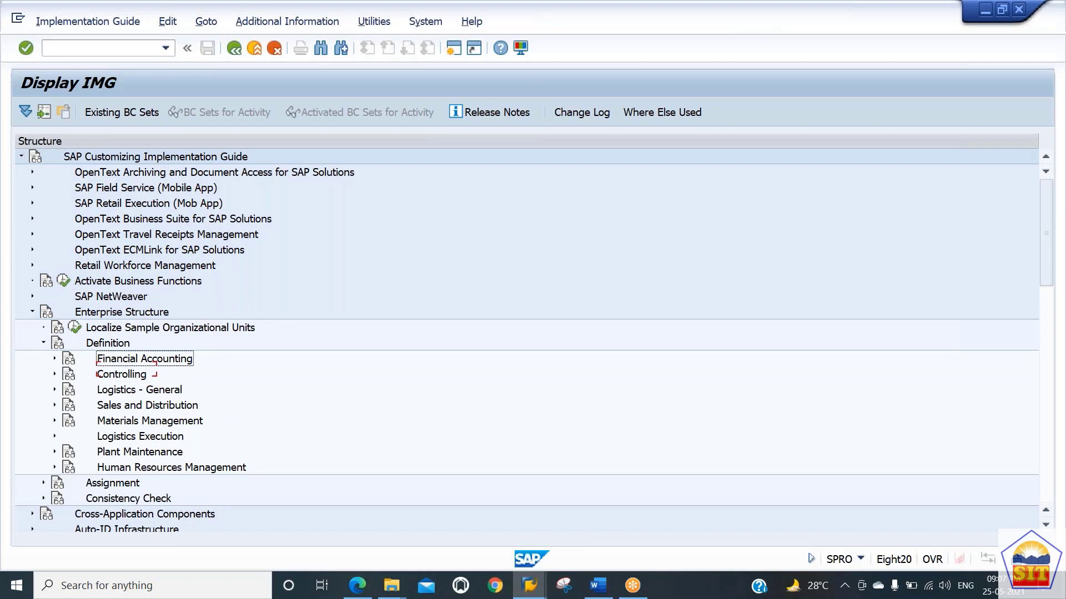
{"action": "key", "text": "Down"}
{"action": "key", "text": "Down"}
{"action": "key", "text": "Up"}
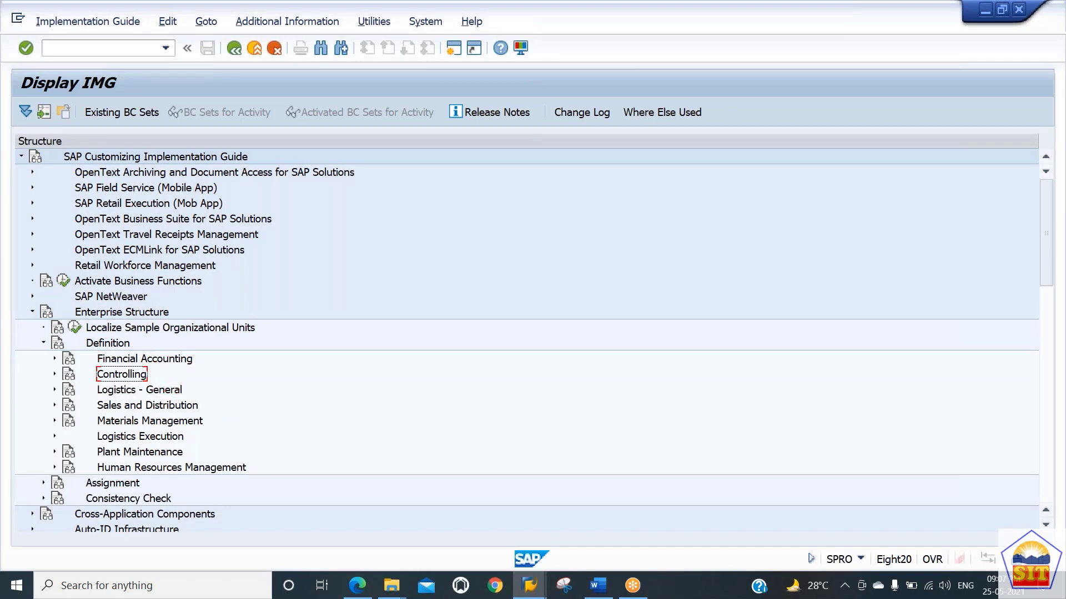
{"action": "key", "text": "Right"}
{"action": "key", "text": "Down"}
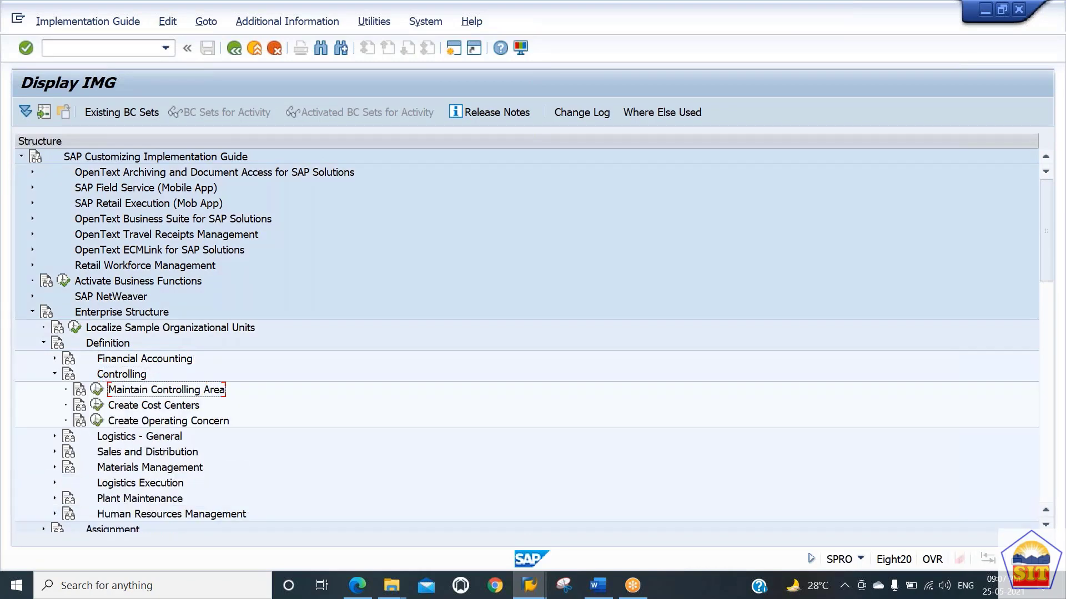
{"action": "key", "text": "Up"}
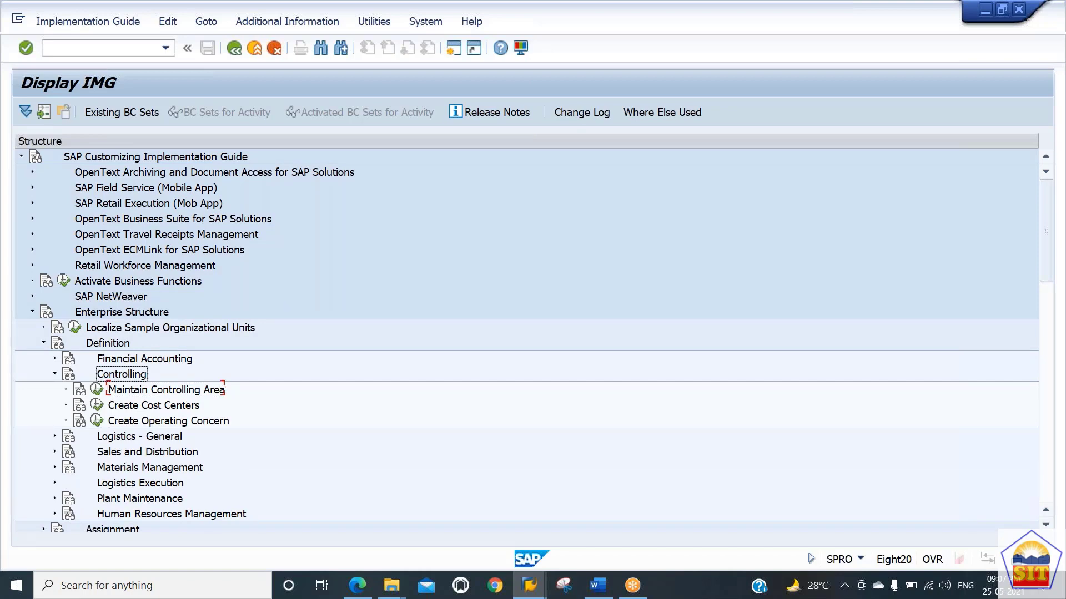
{"action": "key", "text": "Down"}
{"action": "key", "text": "Down"}
{"action": "key", "text": "Down"}
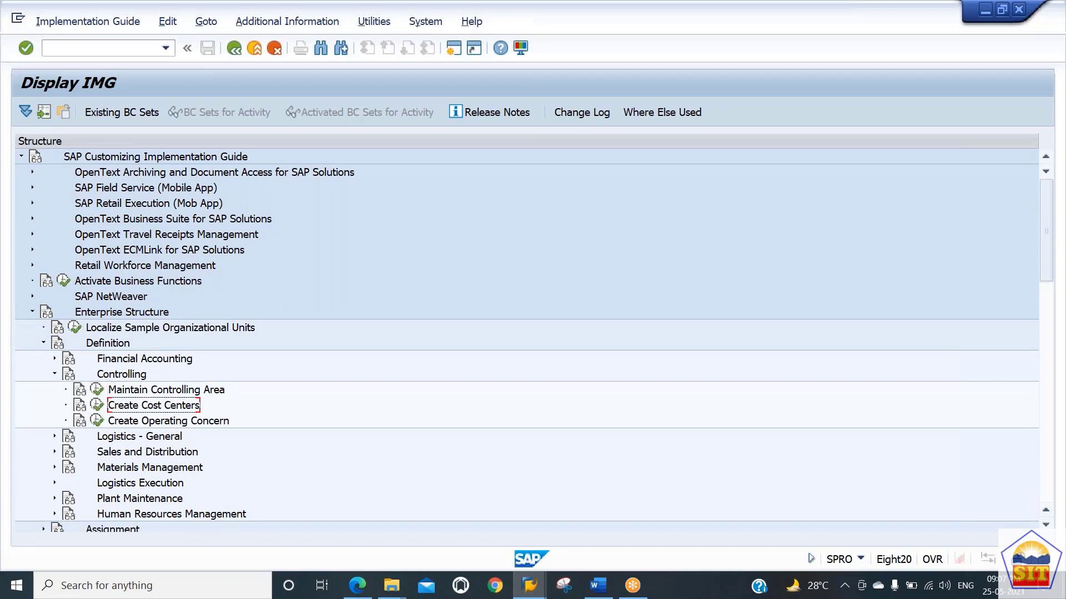
{"action": "key", "text": "Up"}
{"action": "key", "text": "Up"}
{"action": "key", "text": "Up"}
{"action": "key", "text": "Left"}
{"action": "key", "text": "Down"}
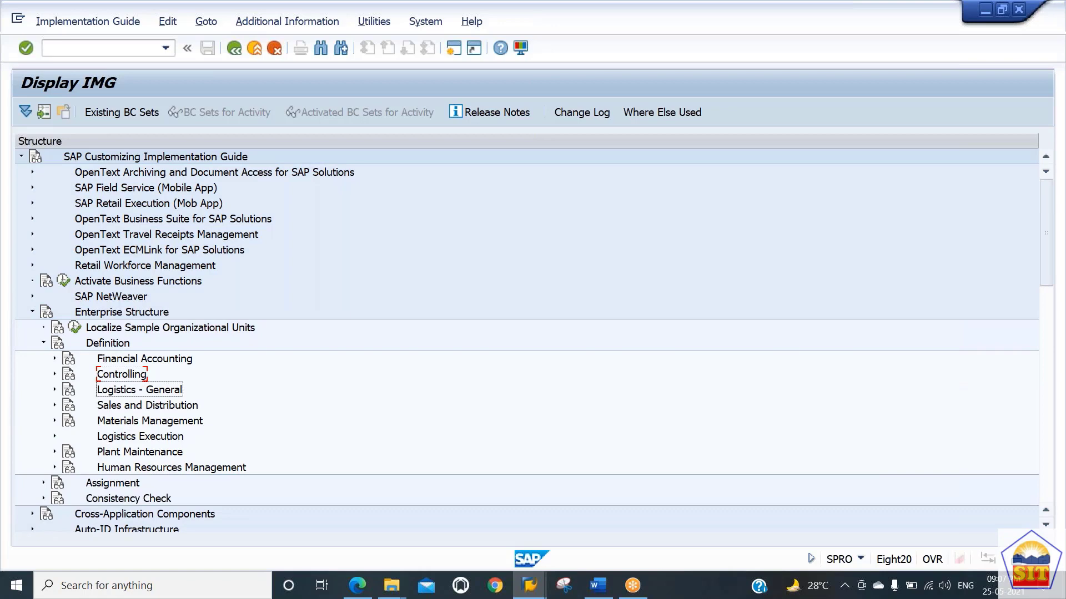
{"action": "key", "text": "Right"}
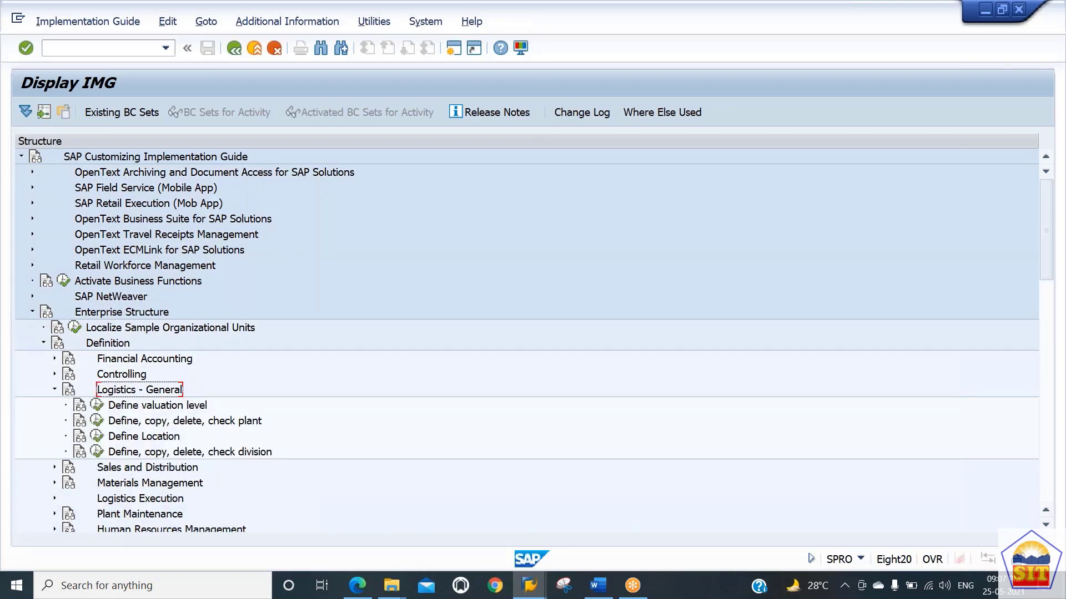
{"action": "key", "text": "Down"}
{"action": "key", "text": "Down"}
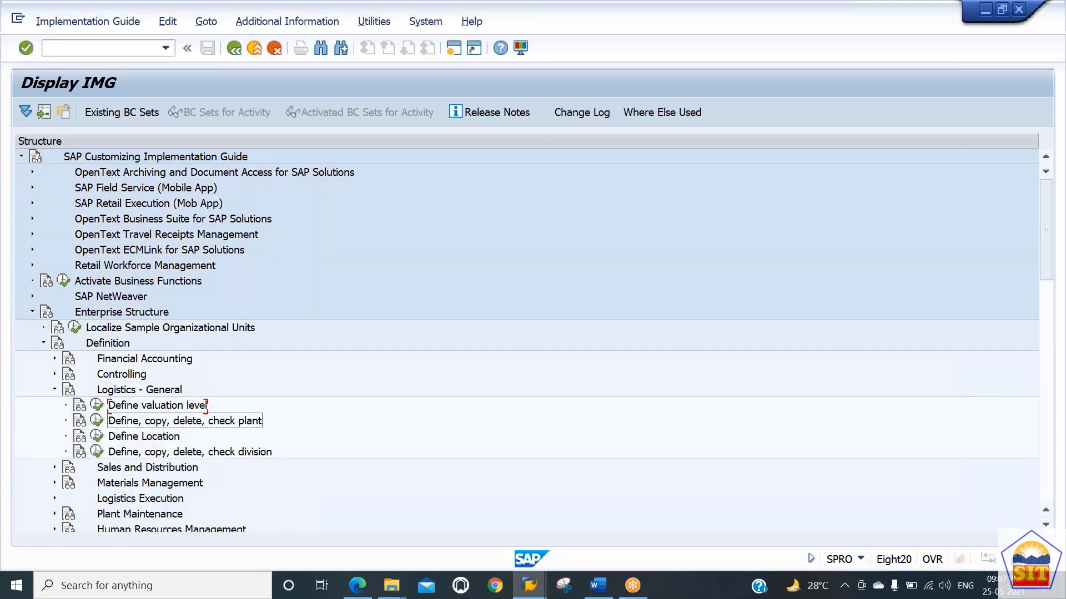
{"action": "key", "text": "Down"}
{"action": "key", "text": "Down"}
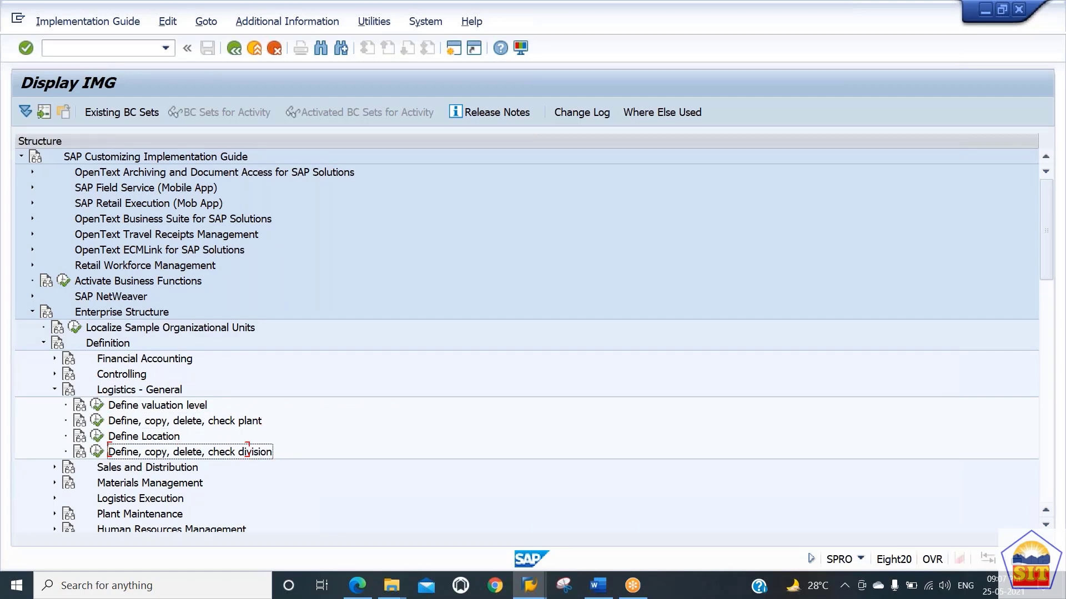
{"action": "key", "text": "Up"}
{"action": "key", "text": "Up"}
{"action": "key", "text": "Up"}
{"action": "key", "text": "Up"}
{"action": "key", "text": "Left"}
{"action": "key", "text": "Down"}
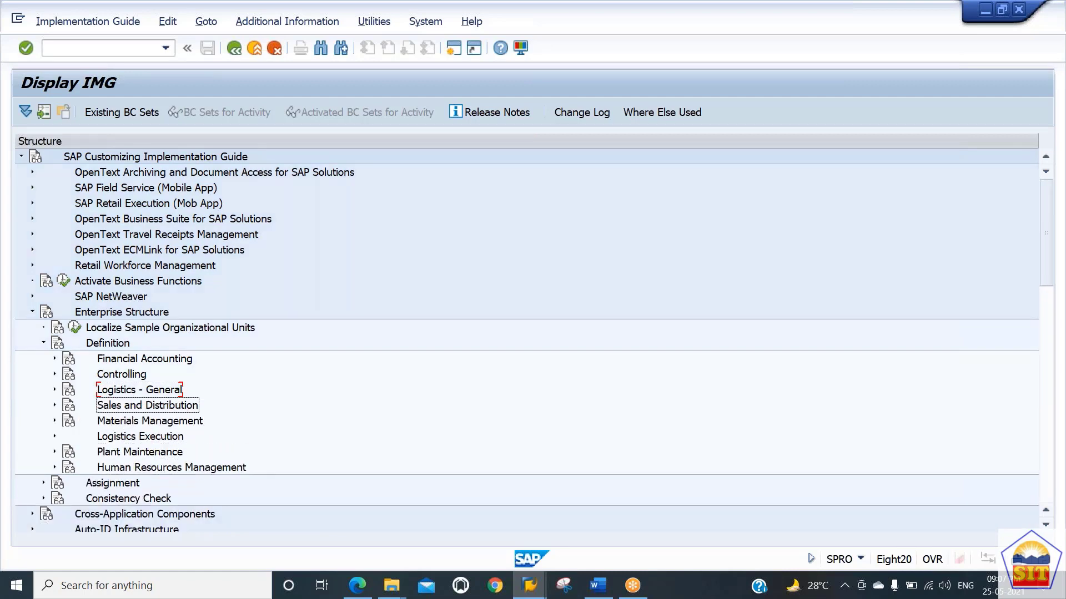
{"action": "key", "text": "Right"}
{"action": "key", "text": "Left"}
{"action": "key", "text": "Down"}
{"action": "key", "text": "Down"}
{"action": "key", "text": "Down"}
{"action": "key", "text": "Down"}
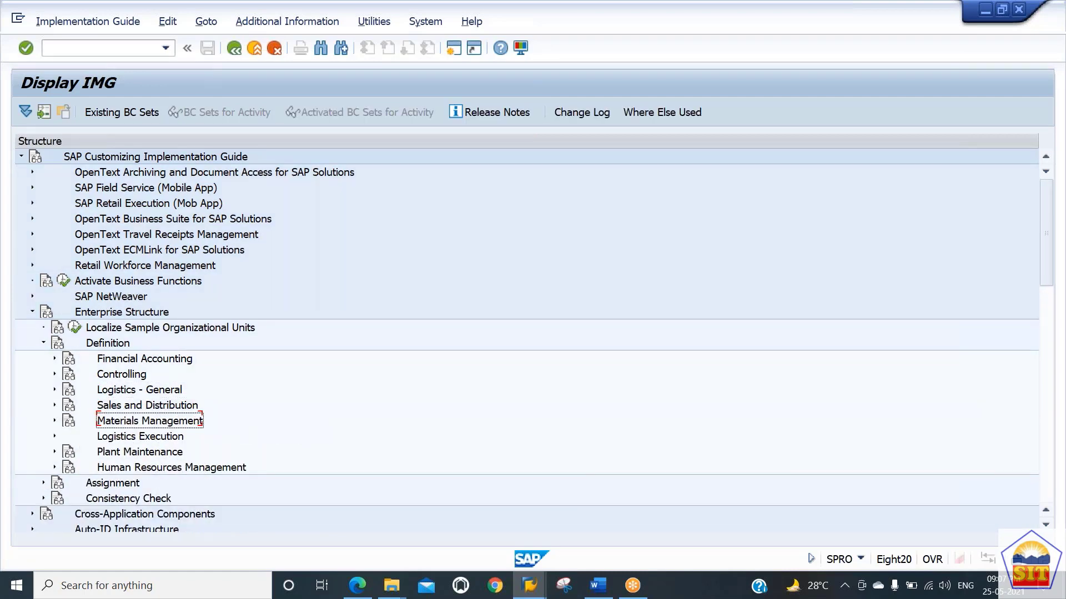
{"action": "key", "text": "Up"}
{"action": "key", "text": "Up"}
{"action": "key", "text": "Up"}
{"action": "key", "text": "Up"}
{"action": "key", "text": "Up"}
{"action": "key", "text": "Up"}
{"action": "key", "text": "Up"}
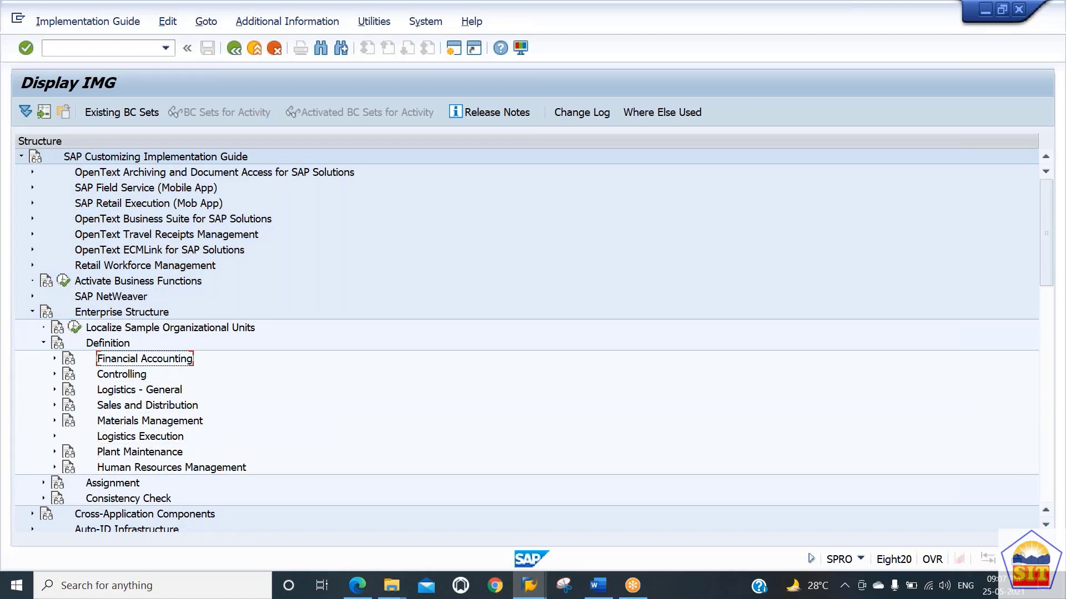
Step: Expand Financial Accounting and run the Edit, Copy, Delete, Check Company Code activity
{"action": "key", "text": "Right"}
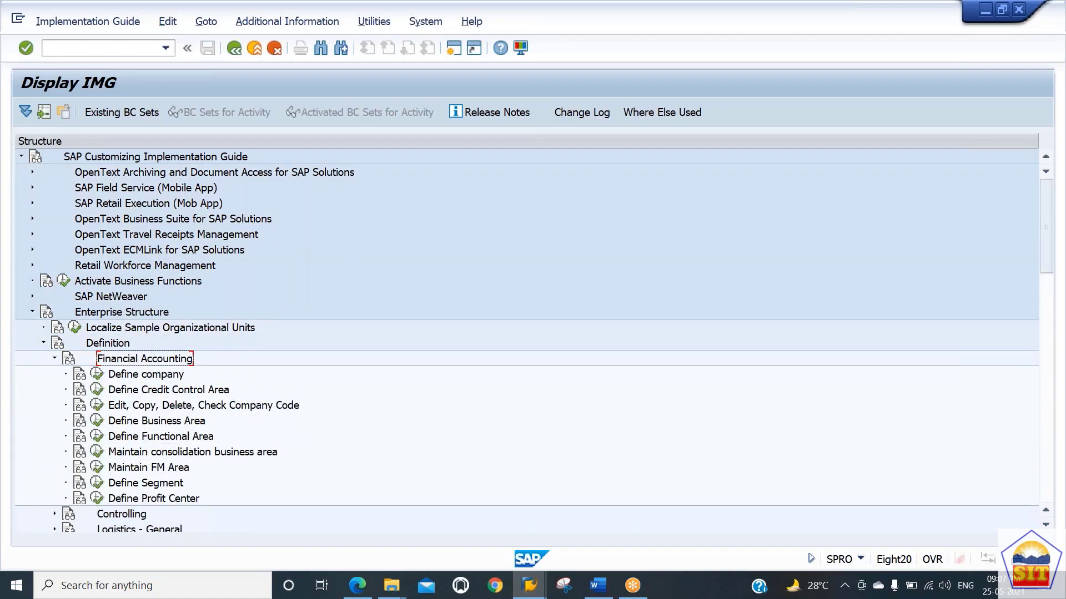
{"action": "key", "text": "Down"}
{"action": "key", "text": "Down"}
{"action": "key", "text": "Down"}
{"action": "key", "text": "Down"}
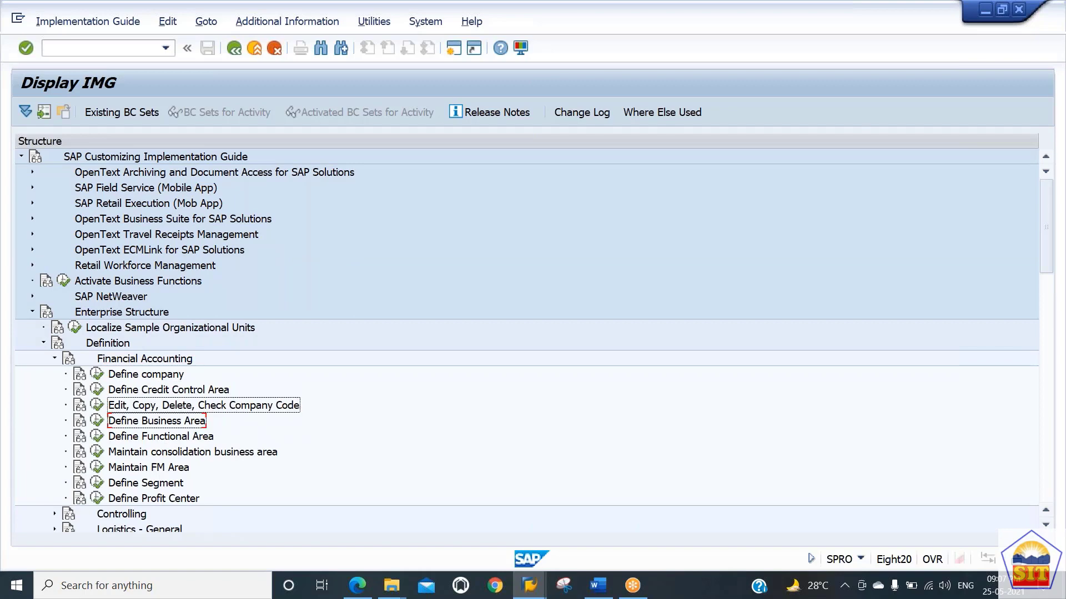
{"action": "key", "text": "Up"}
{"action": "key", "text": "Up"}
{"action": "key", "text": "Up"}
{"action": "key", "text": "Down"}
{"action": "key", "text": "Down"}
{"action": "left_click", "coordinate": [97, 411]}
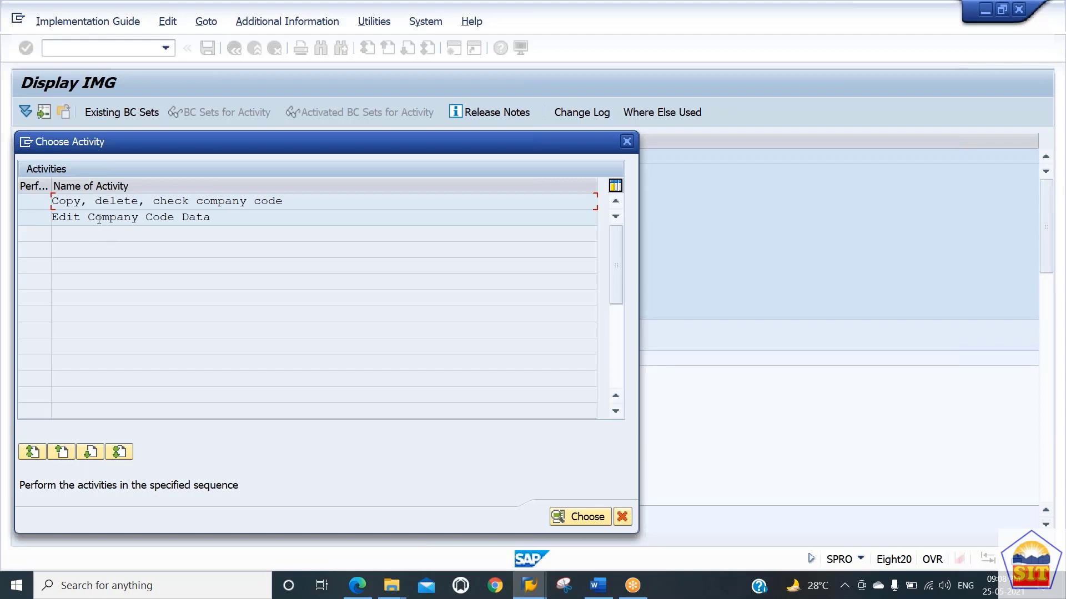
Step: Choose the Edit Company Code Data activity in the activity selection dialog
{"action": "left_click", "coordinate": [130, 205]}
{"action": "left_click", "coordinate": [127, 217]}
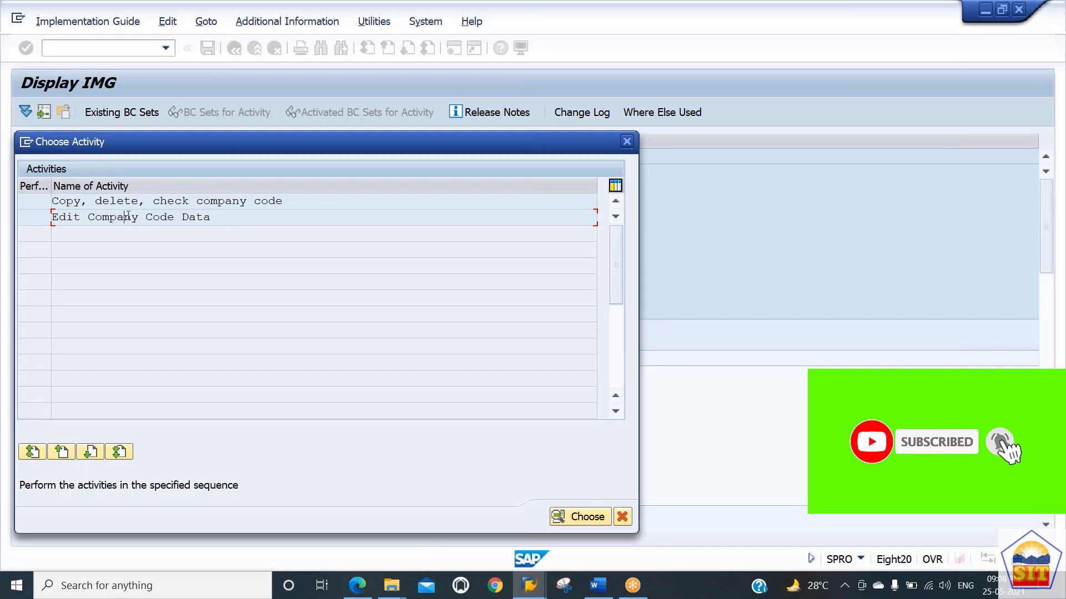
{"action": "left_click", "coordinate": [129, 204]}
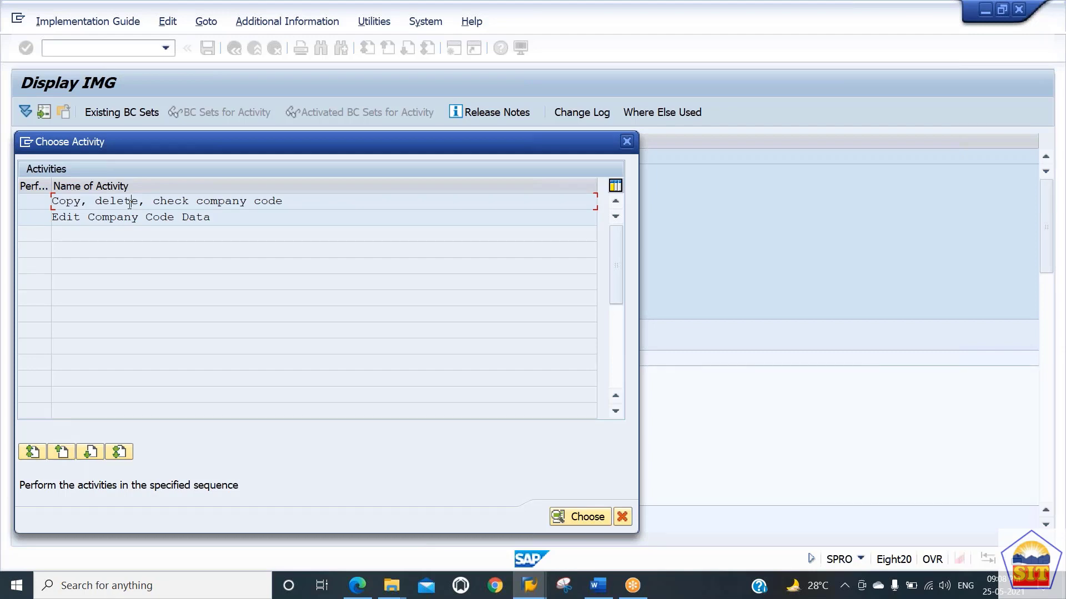
{"action": "double_click", "coordinate": [103, 217]}
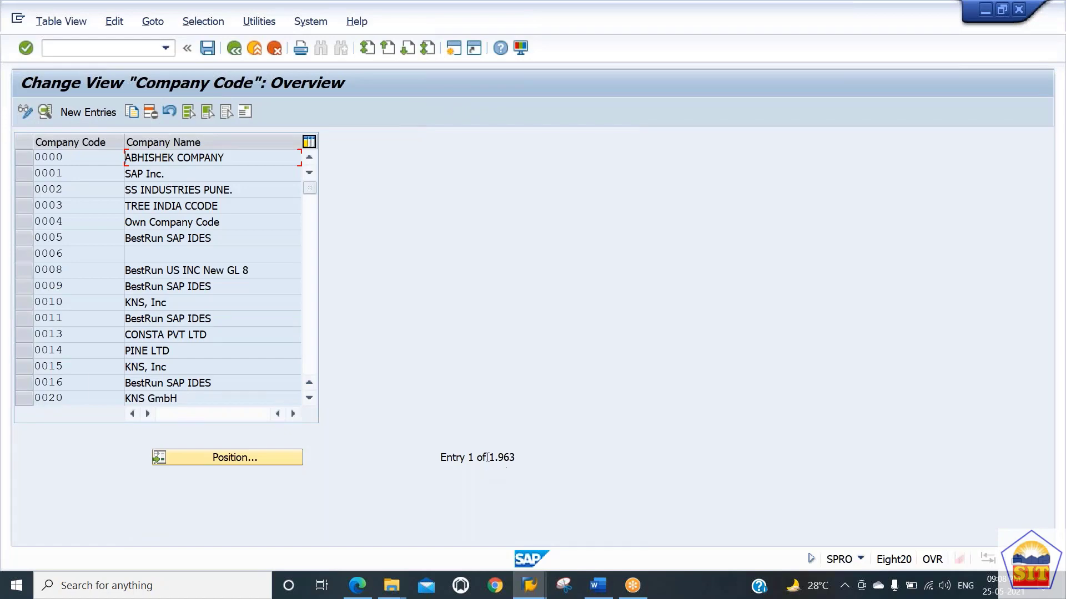
Step: Scroll through the list of existing company codes and their company names
{"action": "left_click_drag", "start_coordinate": [489, 458], "coordinate": [565, 467]}
{"action": "left_click_drag", "start_coordinate": [194, 239], "coordinate": [145, 240]}
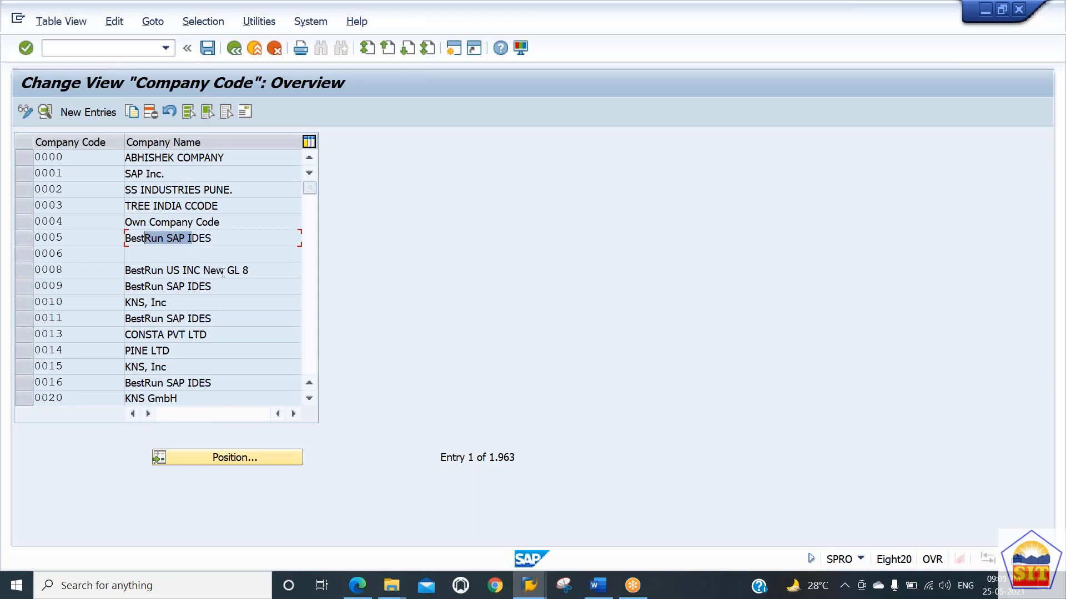
{"action": "left_click_drag", "start_coordinate": [217, 272], "coordinate": [150, 287]}
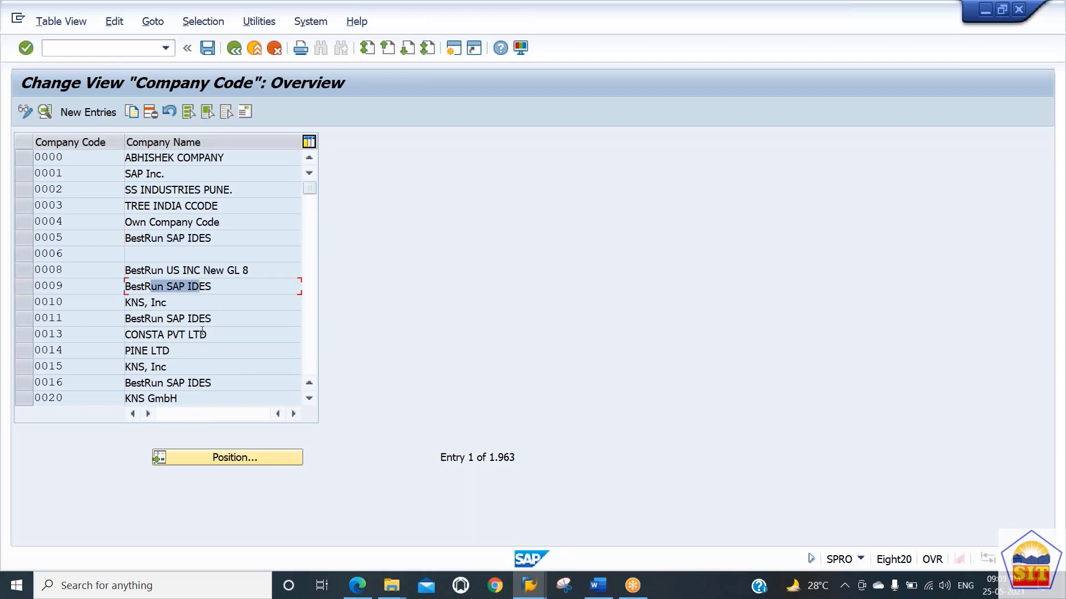
{"action": "left_click_drag", "start_coordinate": [213, 319], "coordinate": [157, 313]}
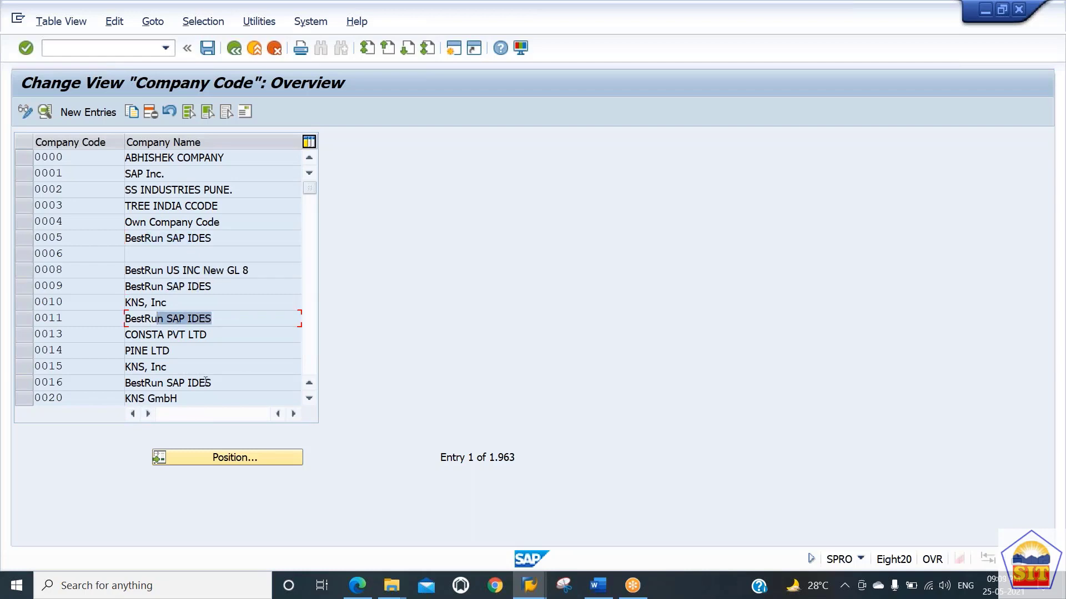
{"action": "left_click_drag", "start_coordinate": [212, 383], "coordinate": [145, 383]}
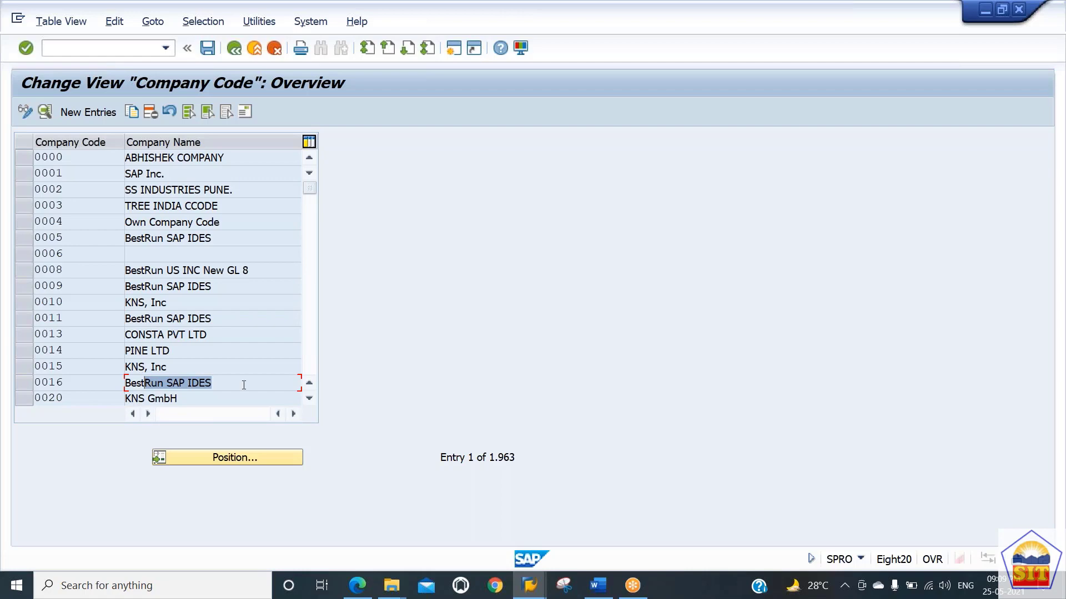
{"action": "left_click", "coordinate": [308, 368]}
{"action": "left_click", "coordinate": [308, 368]}
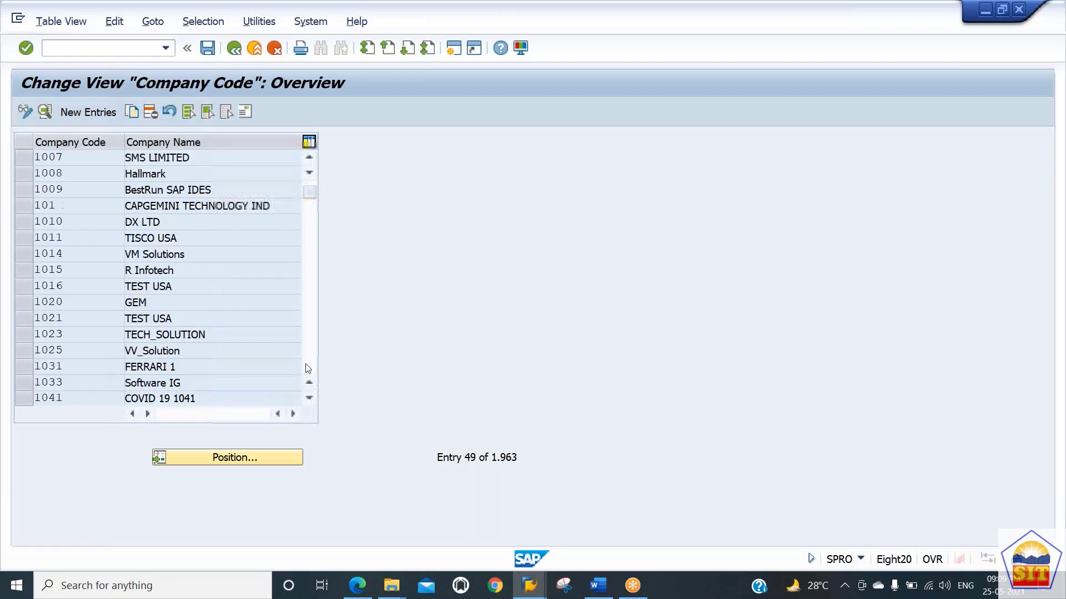
{"action": "left_click", "coordinate": [308, 368]}
{"action": "left_click", "coordinate": [308, 368]}
{"action": "left_click", "coordinate": [308, 368]}
{"action": "left_click", "coordinate": [308, 368]}
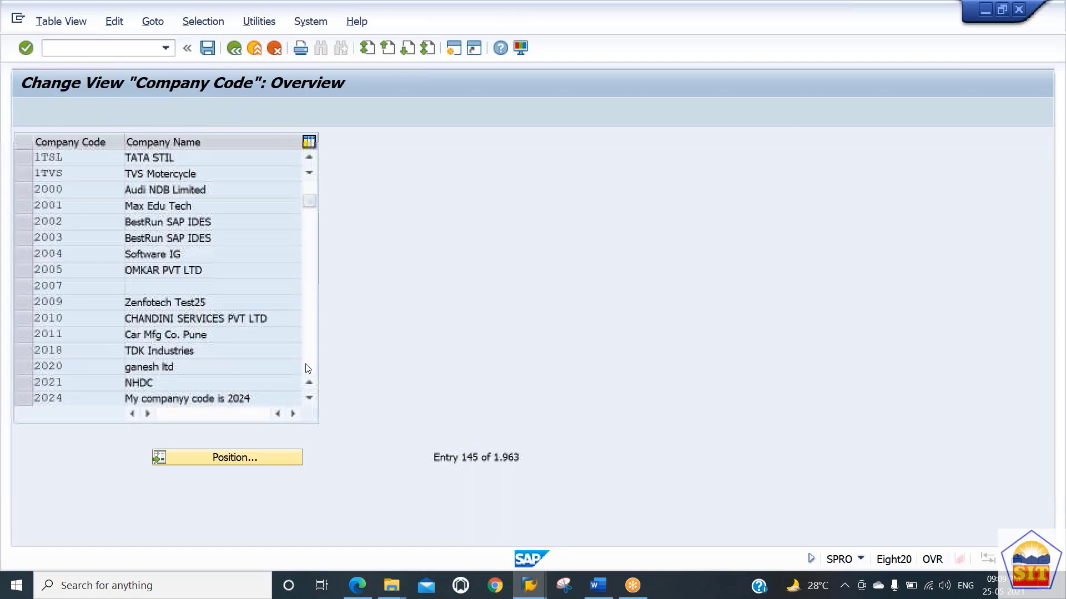
{"action": "left_click", "coordinate": [308, 368]}
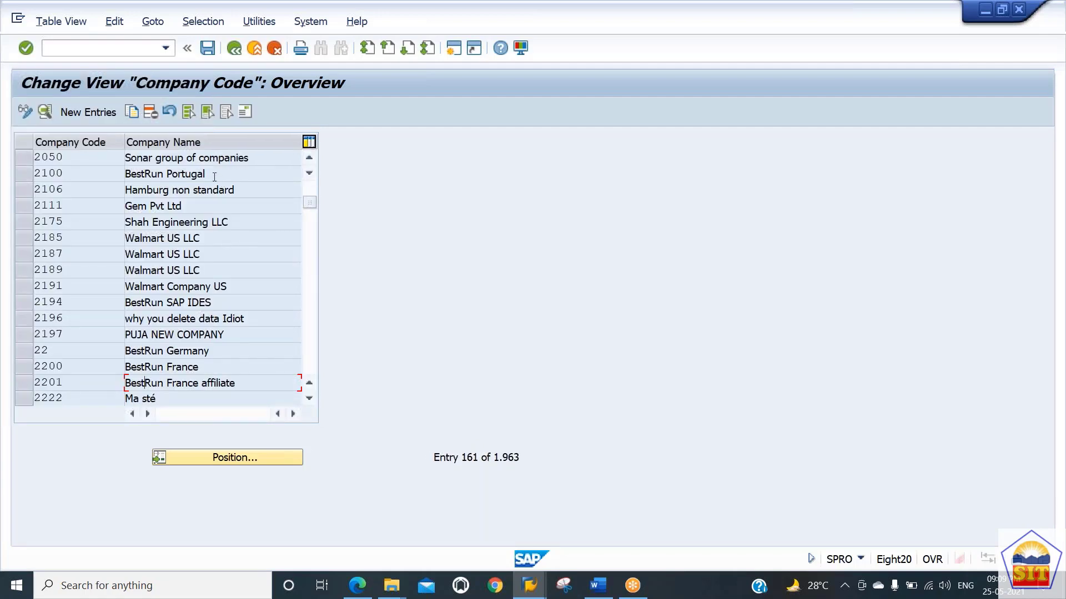
{"action": "left_click_drag", "start_coordinate": [209, 175], "coordinate": [158, 172]}
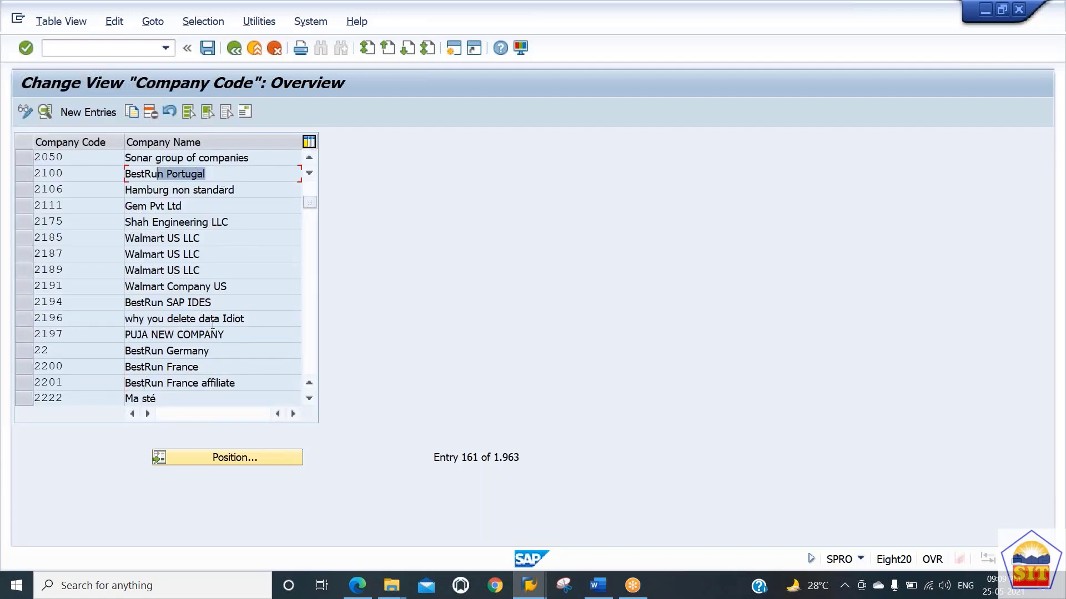
Step: Continue scrolling through the company code list, highlighting a few company names along the way
{"action": "left_click_drag", "start_coordinate": [212, 302], "coordinate": [157, 303]}
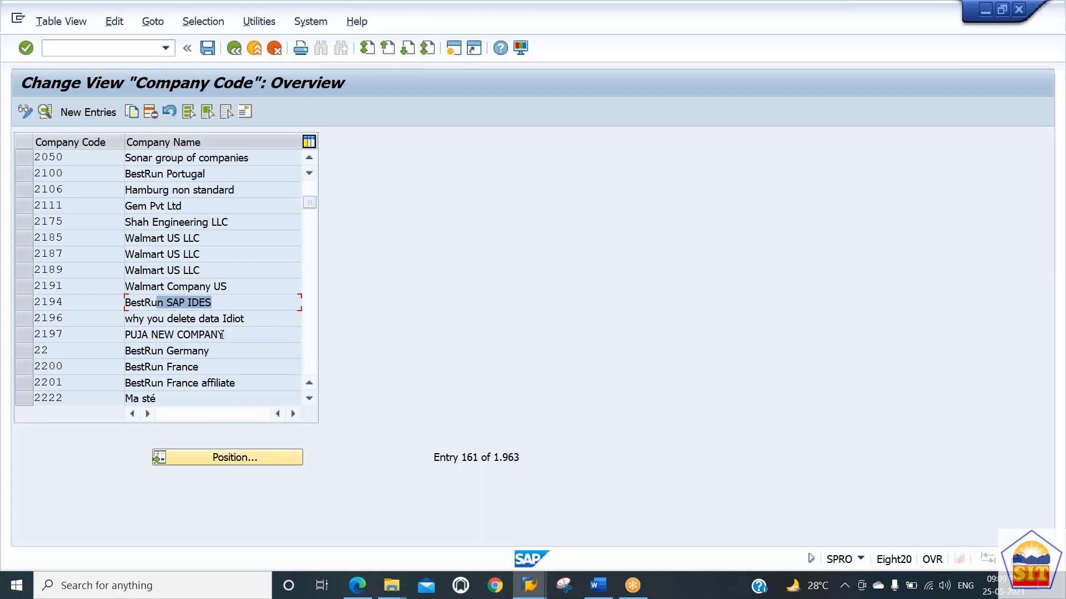
{"action": "left_click_drag", "start_coordinate": [210, 351], "coordinate": [182, 383]}
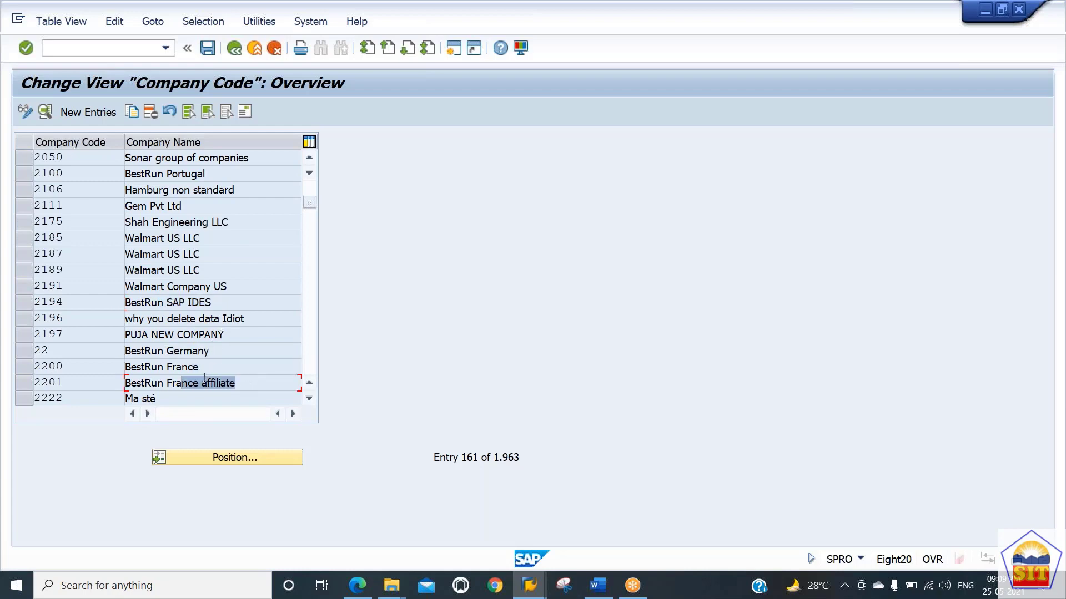
{"action": "left_click", "coordinate": [312, 359]}
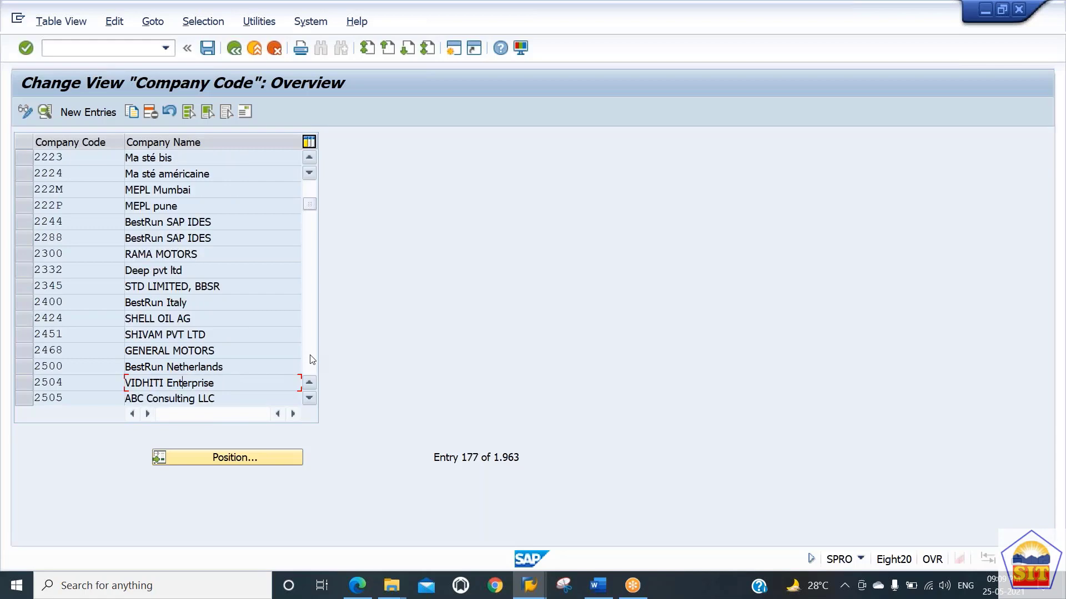
{"action": "left_click", "coordinate": [312, 360]}
{"action": "left_click", "coordinate": [312, 360]}
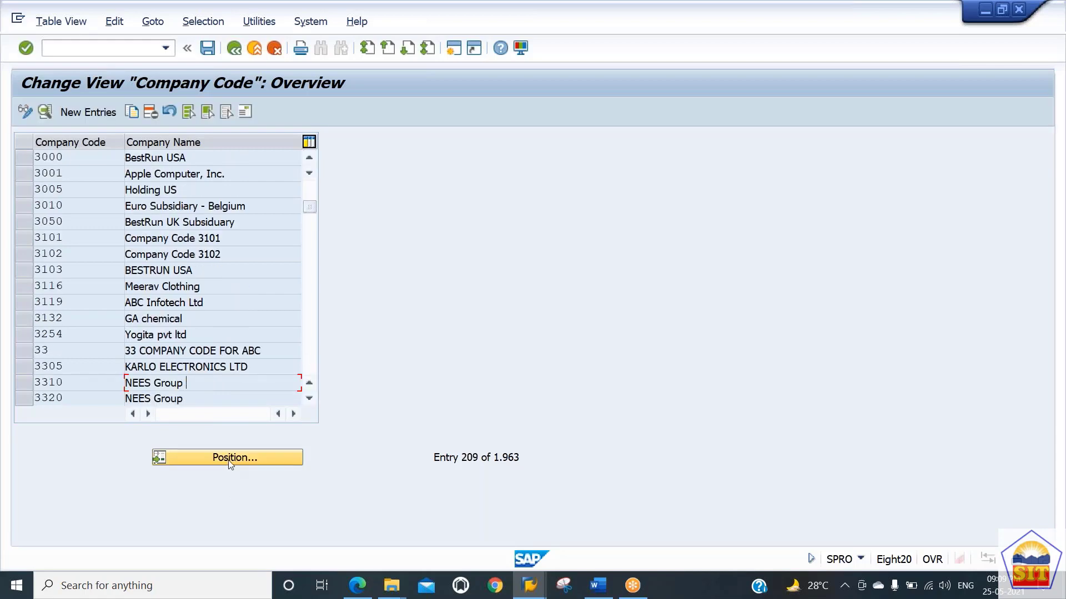
Step: Start a new company code entry with code 7171 and company name Walmart US LLC
{"action": "left_click", "coordinate": [98, 113]}
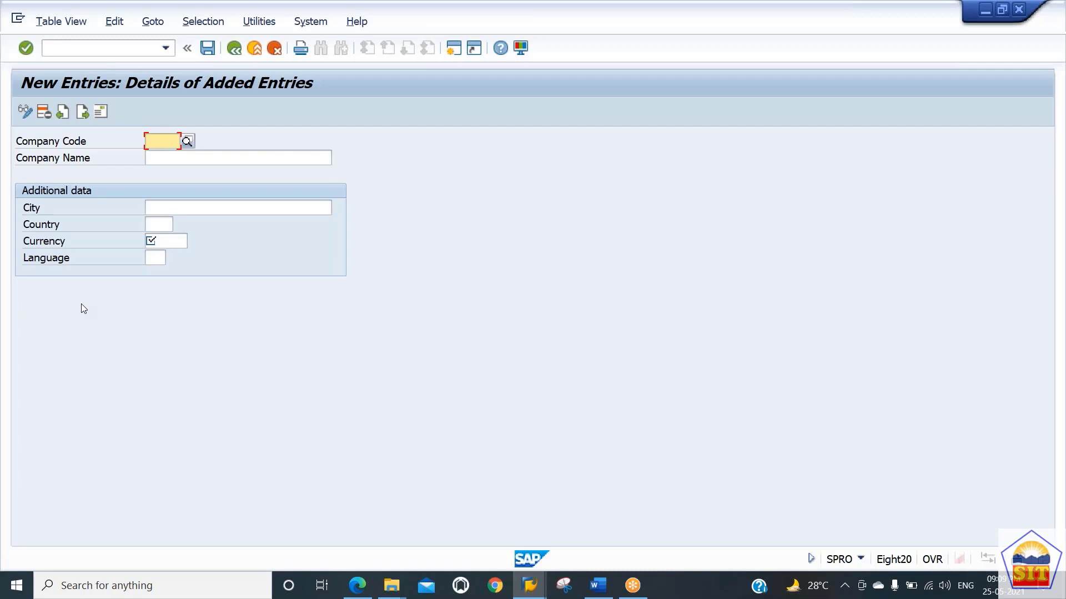
{"action": "type", "text": "7171"}
{"action": "key", "text": "Tab"}
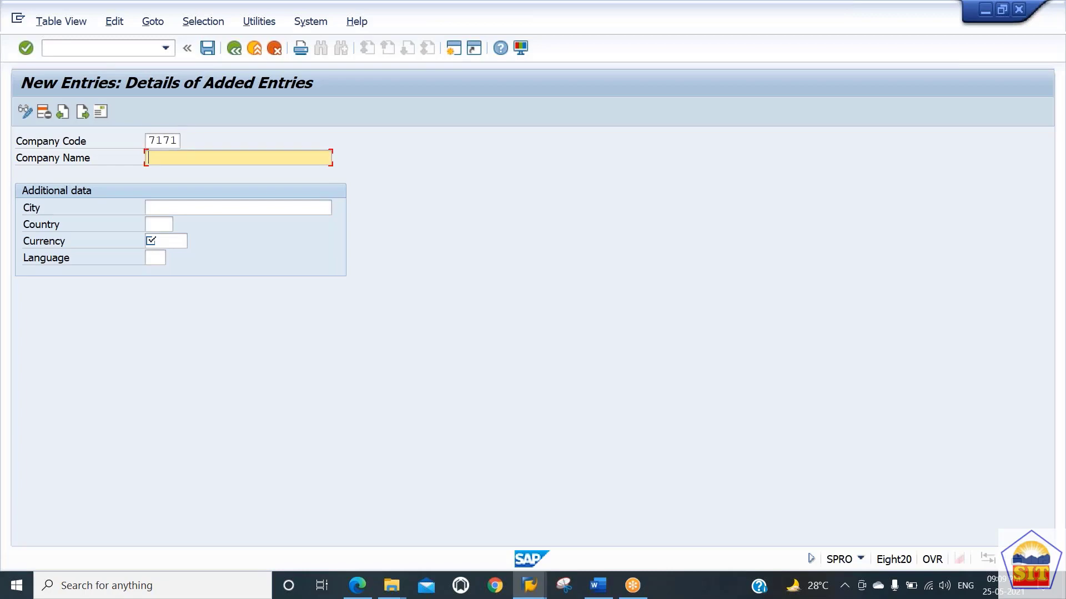
{"action": "left_click", "coordinate": [176, 141]}
{"action": "key", "text": "Tab"}
{"action": "type", "text": "Walmart US LLC"}
{"action": "key", "text": "Tab"}
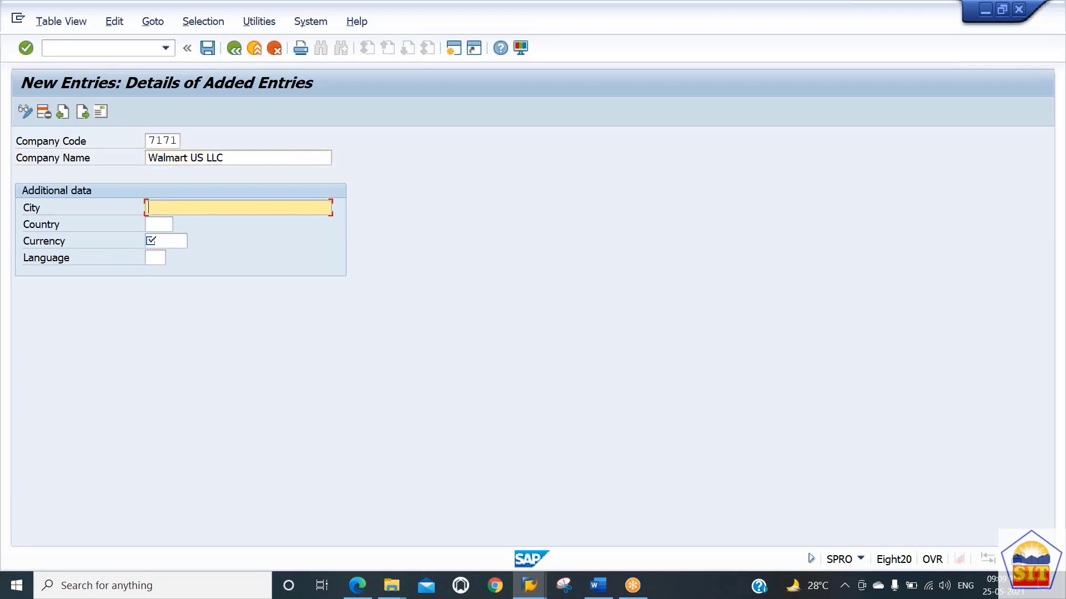
Step: Fill in city New York, country US, currency USD and language EN, try to save, then cancel the entry
{"action": "type", "text": "New York"}
{"action": "key", "text": "Tab"}
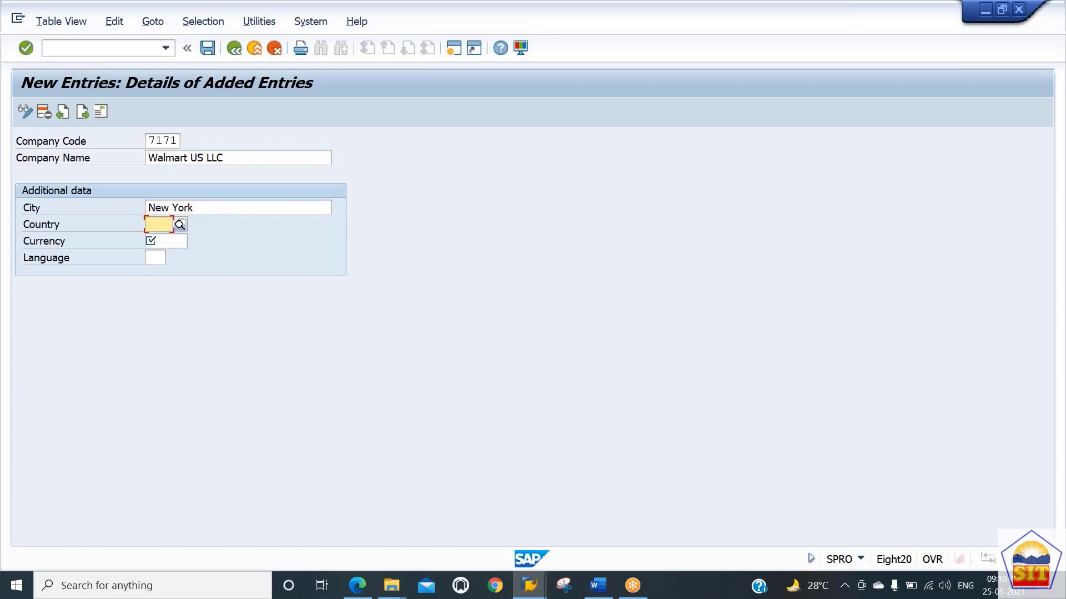
{"action": "type", "text": "us"}
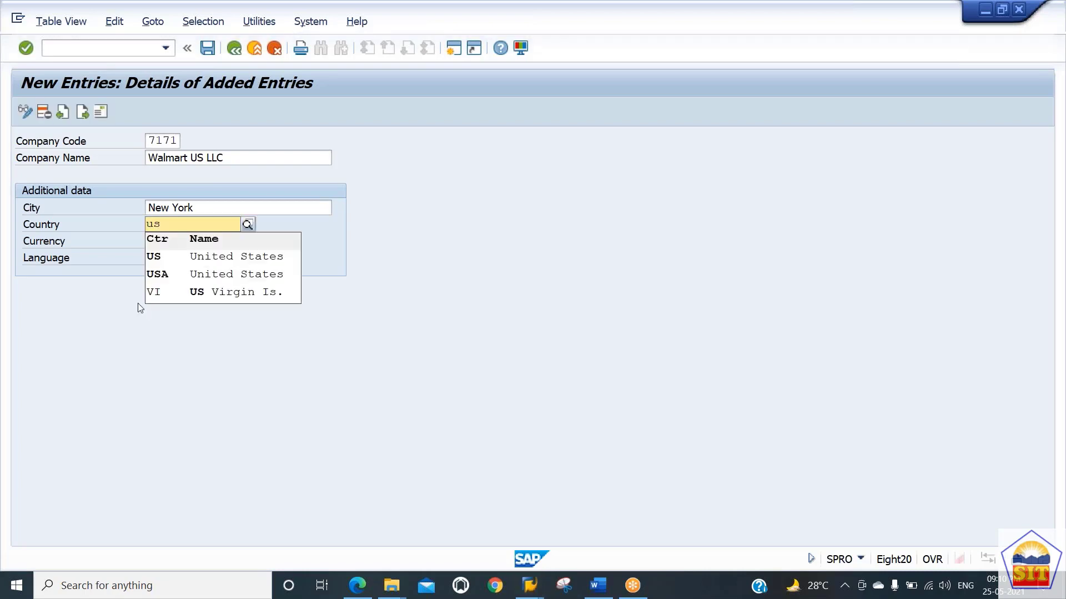
{"action": "left_click", "coordinate": [166, 256]}
{"action": "left_click", "coordinate": [172, 241]}
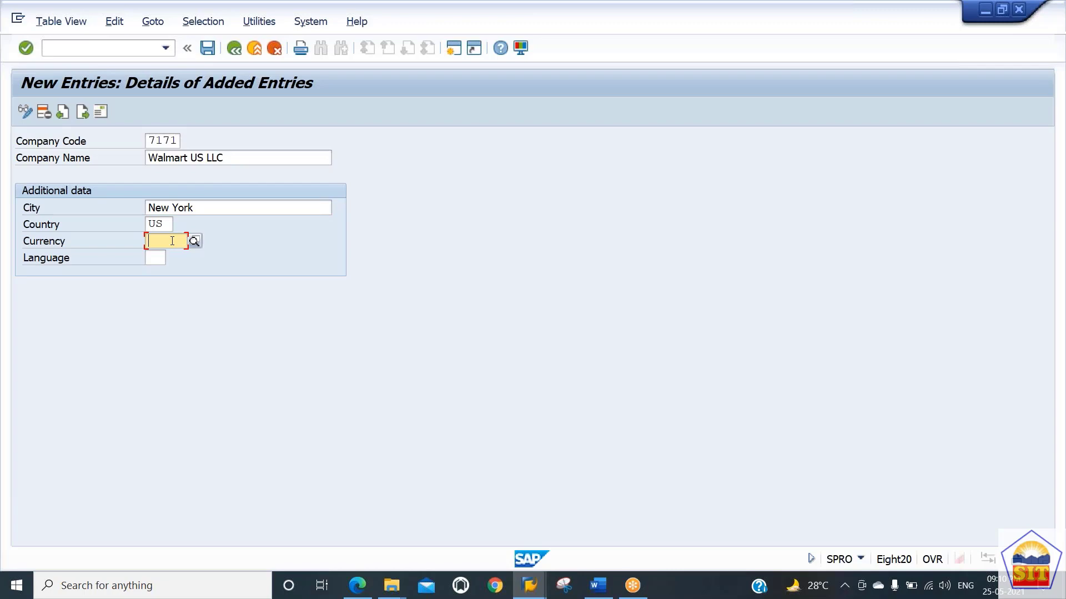
{"action": "type", "text": "usd"}
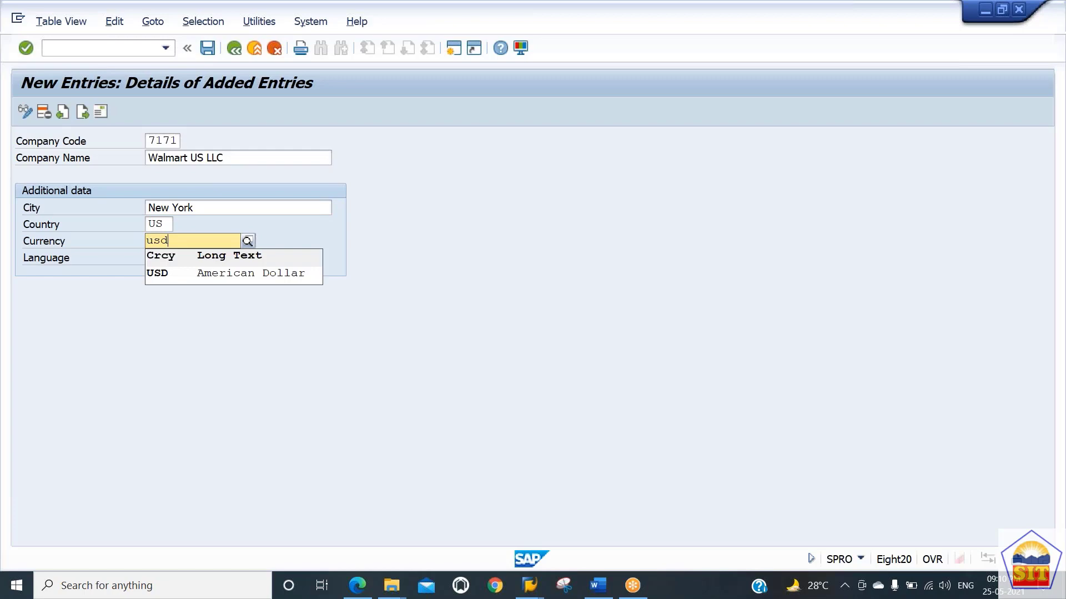
{"action": "key", "text": "Down"}
{"action": "key", "text": "Return"}
{"action": "type", "text": "en"}
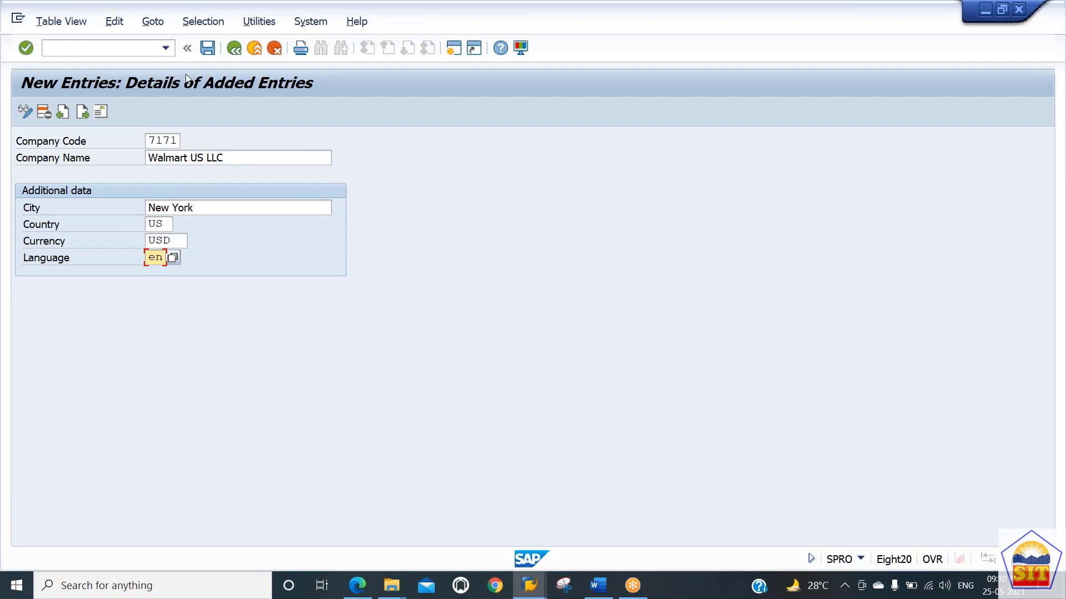
{"action": "left_click", "coordinate": [208, 49]}
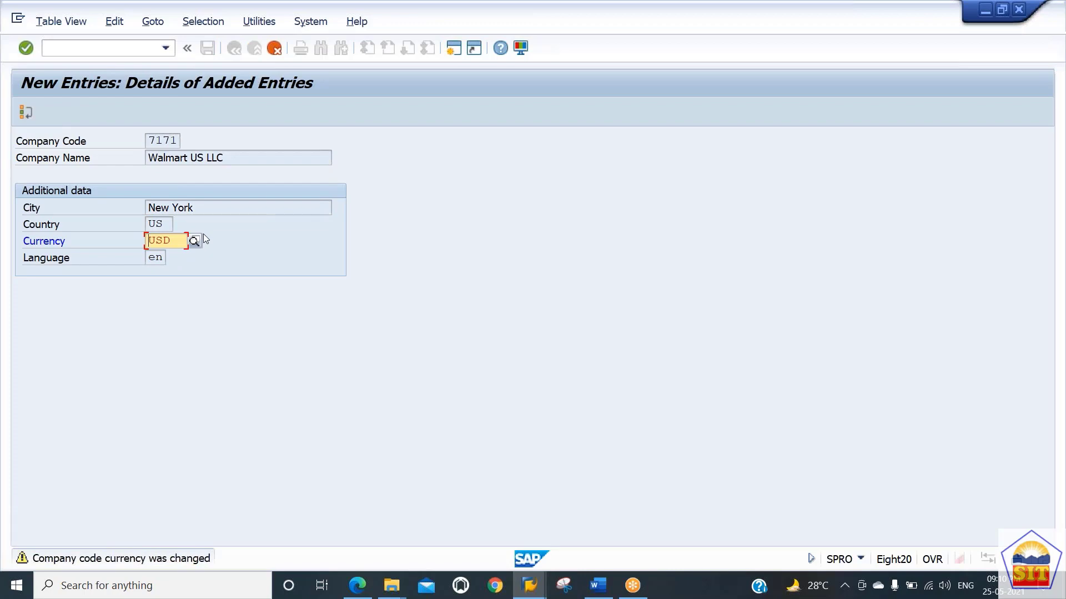
{"action": "key", "text": "Return"}
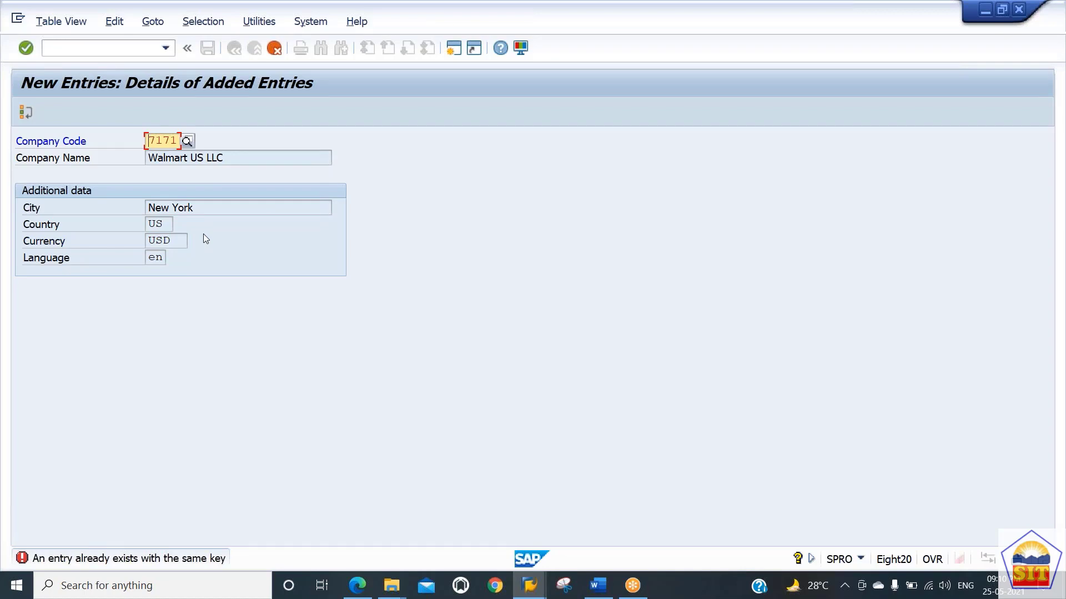
{"action": "left_click", "coordinate": [276, 49]}
{"action": "left_click", "coordinate": [284, 311]}
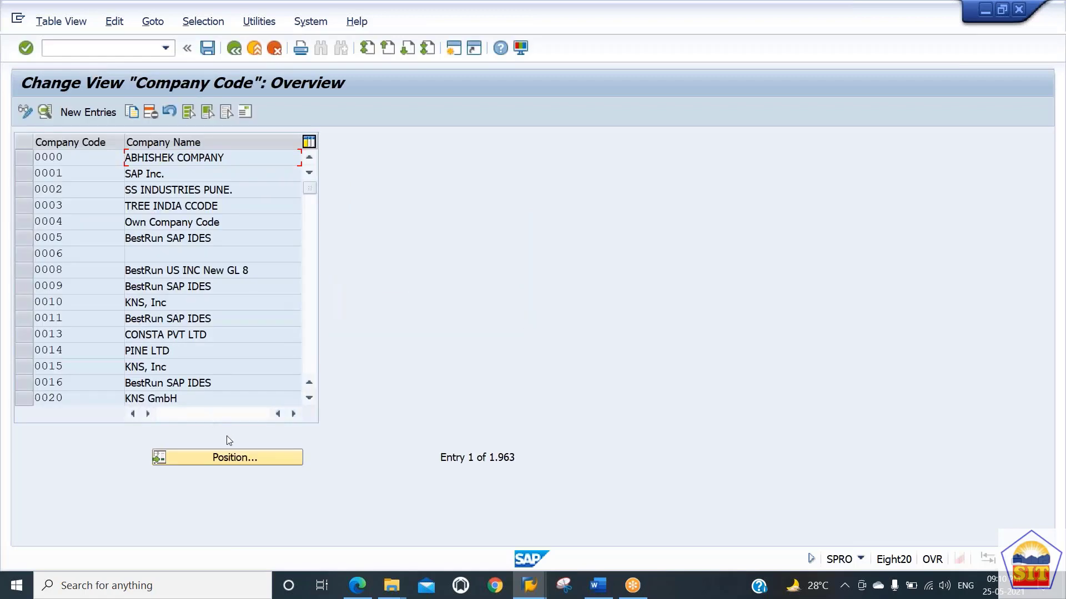
Step: Create a new company code entry 7100 with company name Walmart US LLC
{"action": "left_click", "coordinate": [92, 112]}
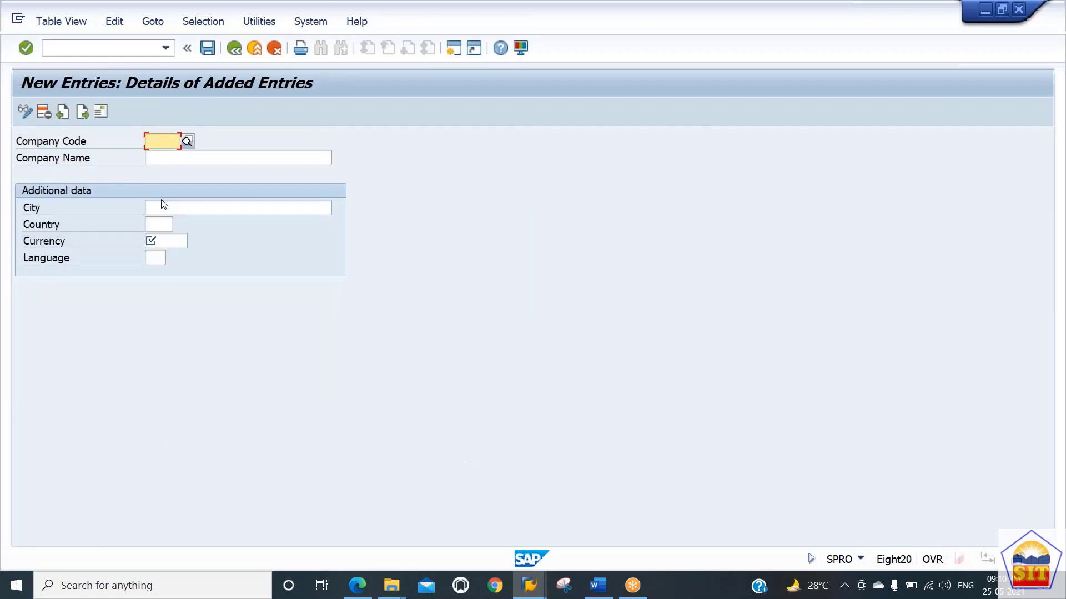
{"action": "type", "text": "7100"}
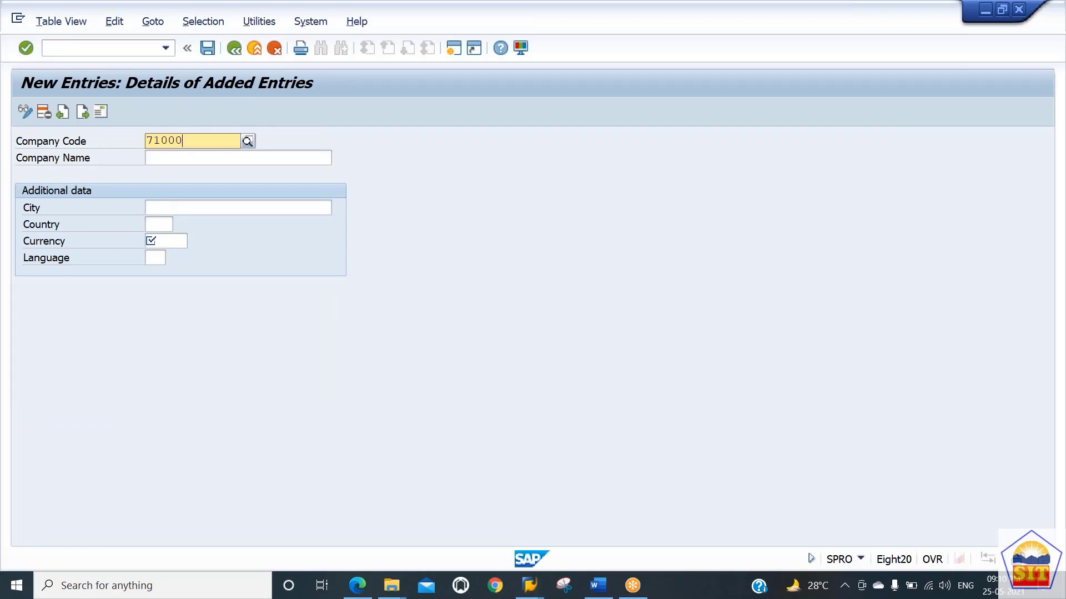
{"action": "key", "text": "Return"}
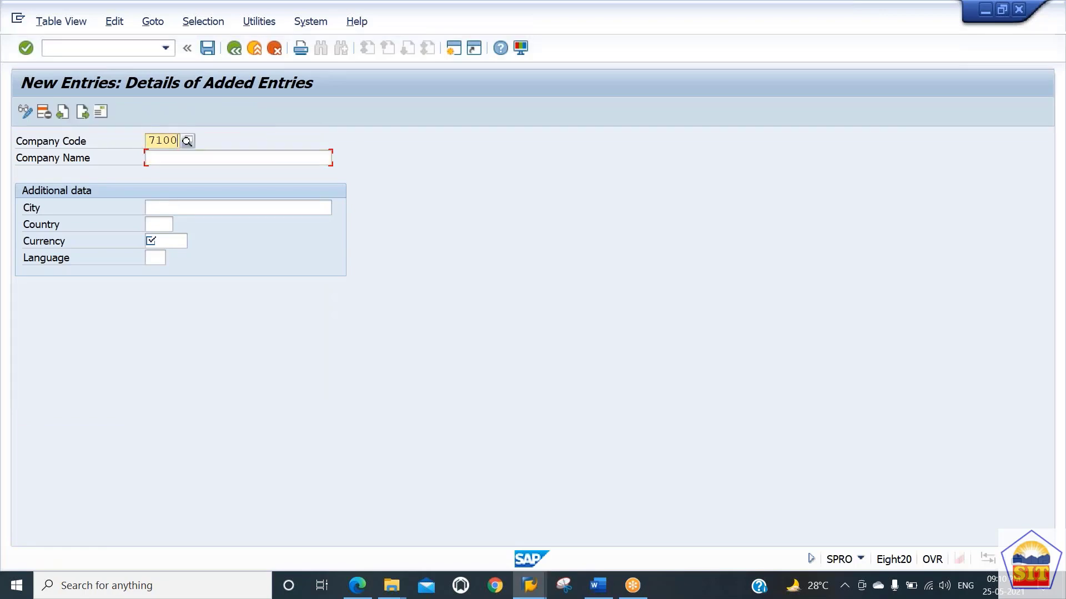
{"action": "key", "text": "BackSpace"}
{"action": "type", "text": "0"}
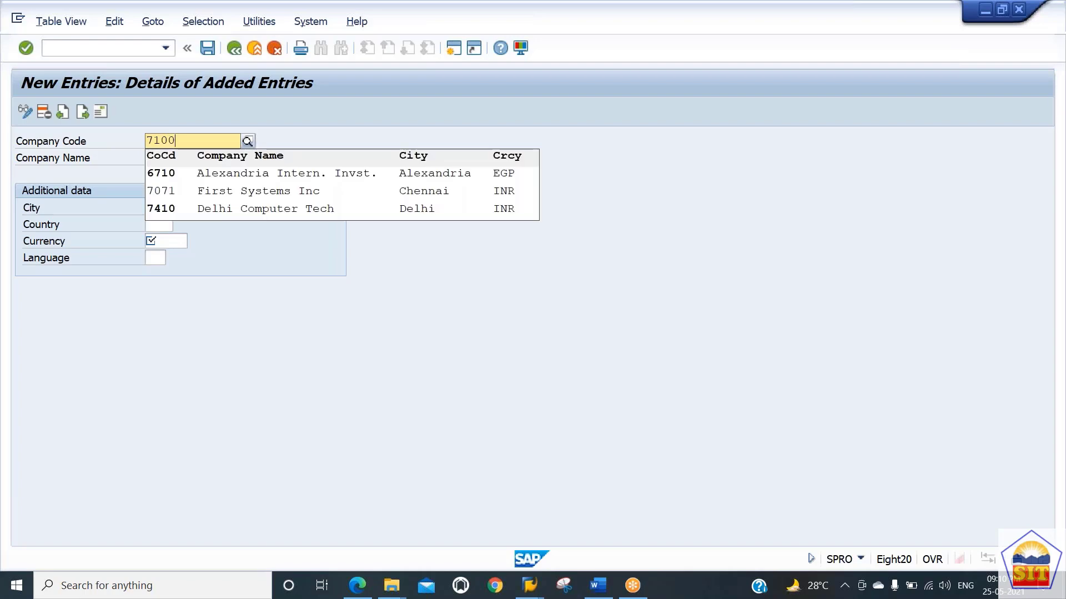
{"action": "key", "text": "BackSpace"}
{"action": "type", "text": "0"}
{"action": "key", "text": "Return"}
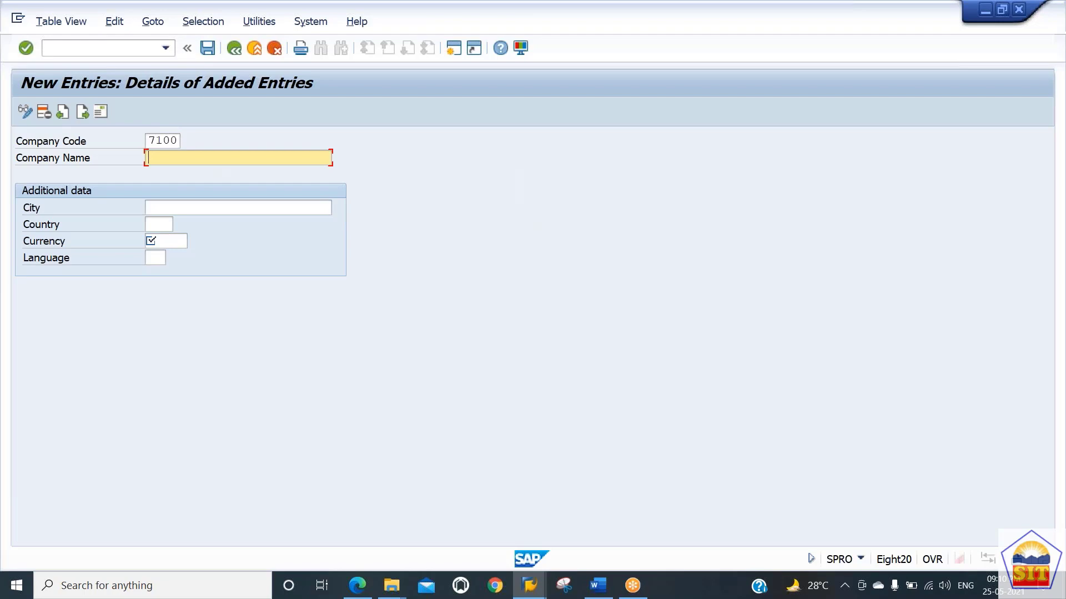
{"action": "type", "text": "Walmart UC"}
{"action": "key", "text": "BackSpace"}
{"action": "type", "text": "S LLC"}
Step: Set city New York, country US, currency USD and language EN for company code 7100
{"action": "key", "text": "Tab"}
{"action": "type", "text": "N"}
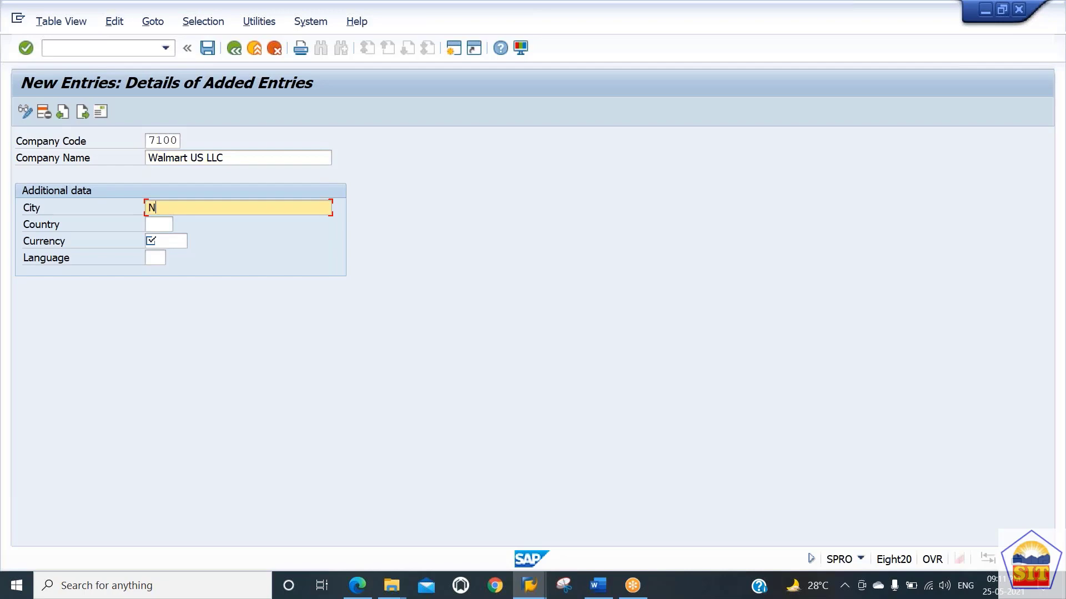
{"action": "type", "text": "ew York"}
{"action": "key", "text": "Tab"}
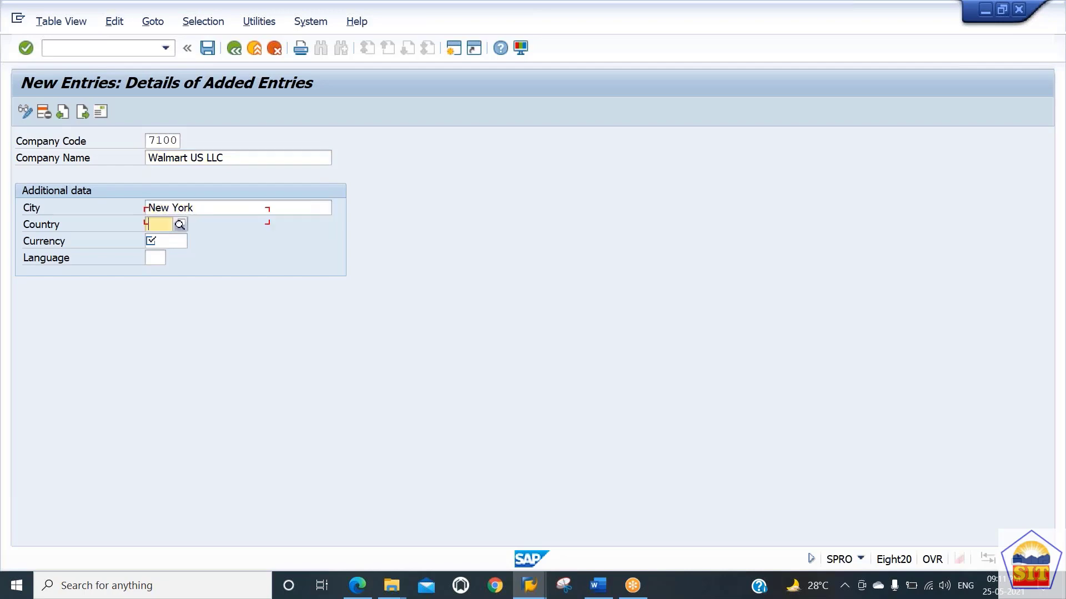
{"action": "type", "text": "us"}
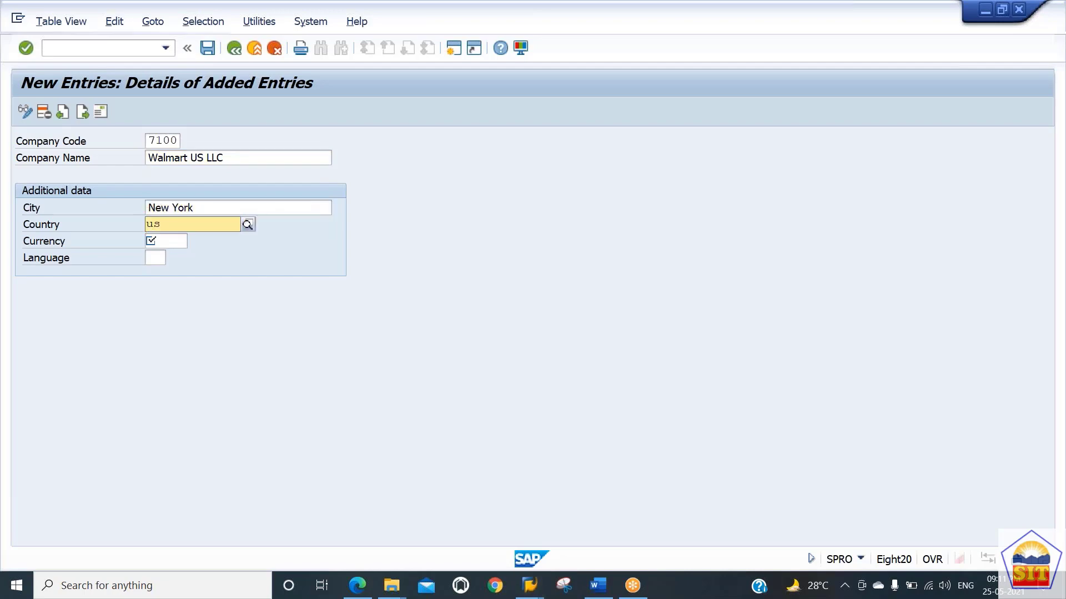
{"action": "key", "text": "Down"}
{"action": "key", "text": "Return"}
{"action": "key", "text": "Tab"}
{"action": "type", "text": "usd"}
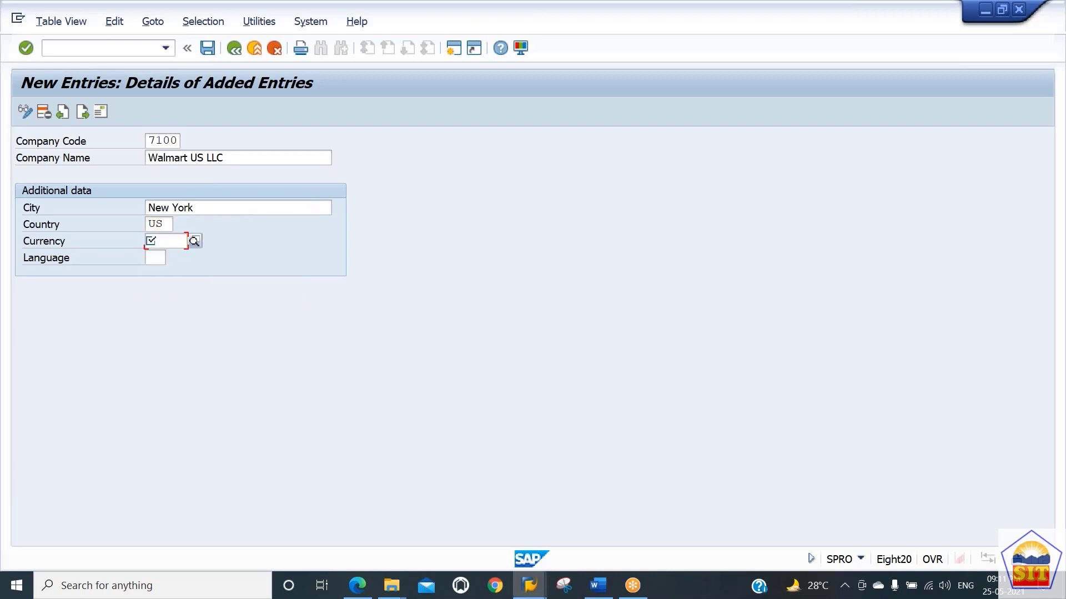
{"action": "key", "text": "Down"}
{"action": "key", "text": "Return"}
{"action": "key", "text": "Tab"}
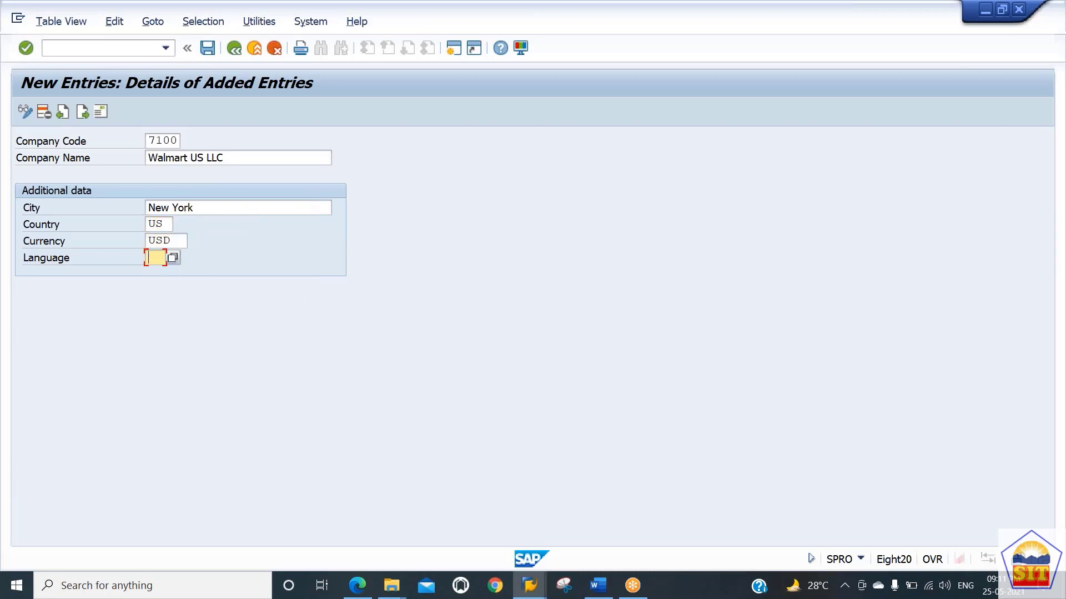
{"action": "type", "text": "en"}
Step: Open the address details for company code 7100 and set the street address country to US
{"action": "left_click", "coordinate": [102, 114]}
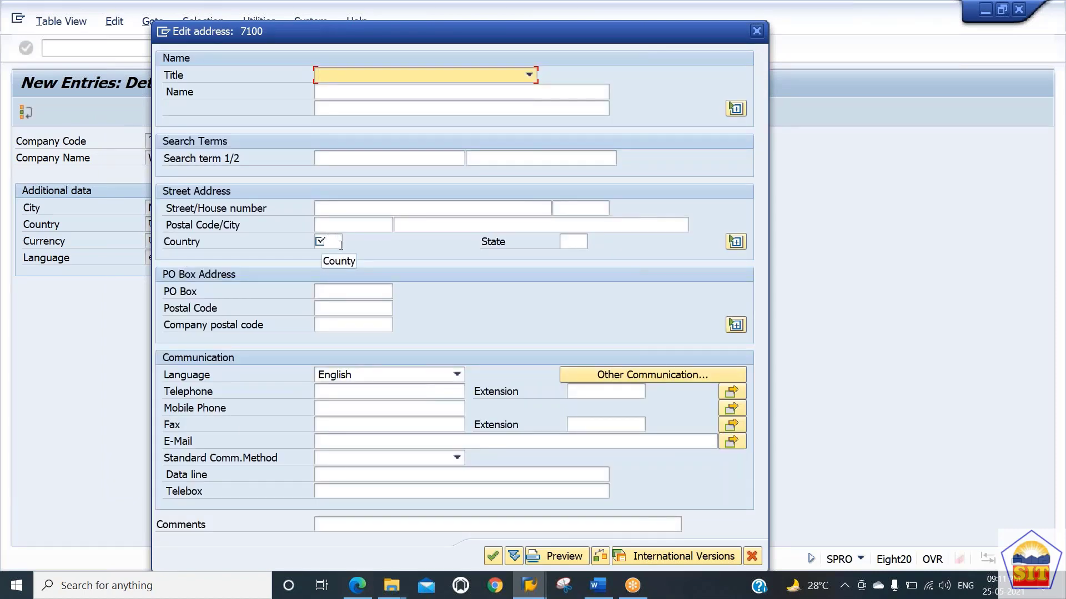
{"action": "left_click", "coordinate": [335, 242]}
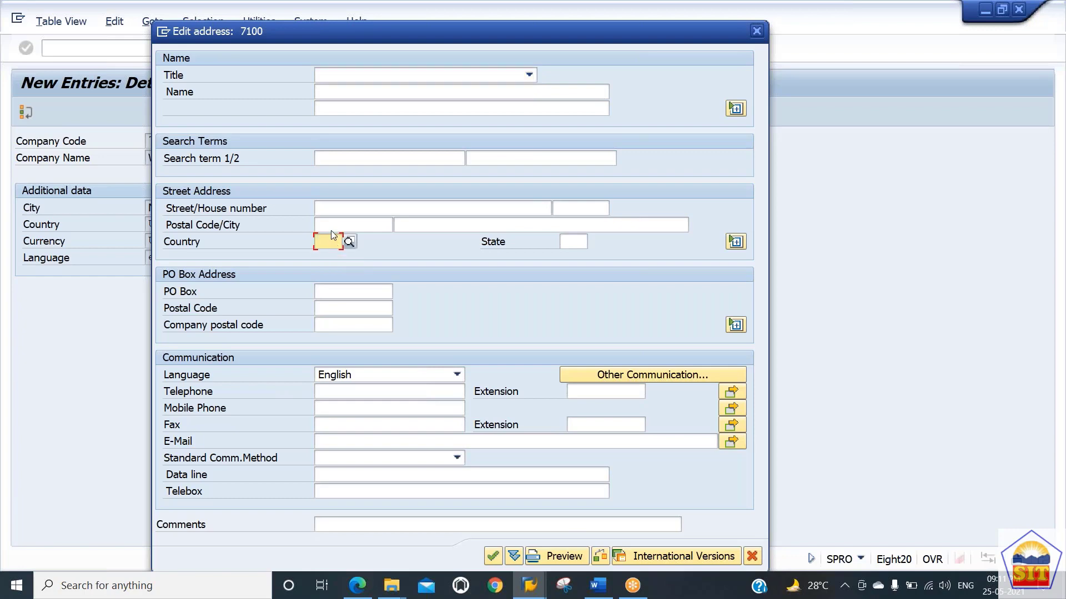
{"action": "key", "text": "Up"}
{"action": "left_click", "coordinate": [333, 243]}
{"action": "left_click", "coordinate": [332, 230]}
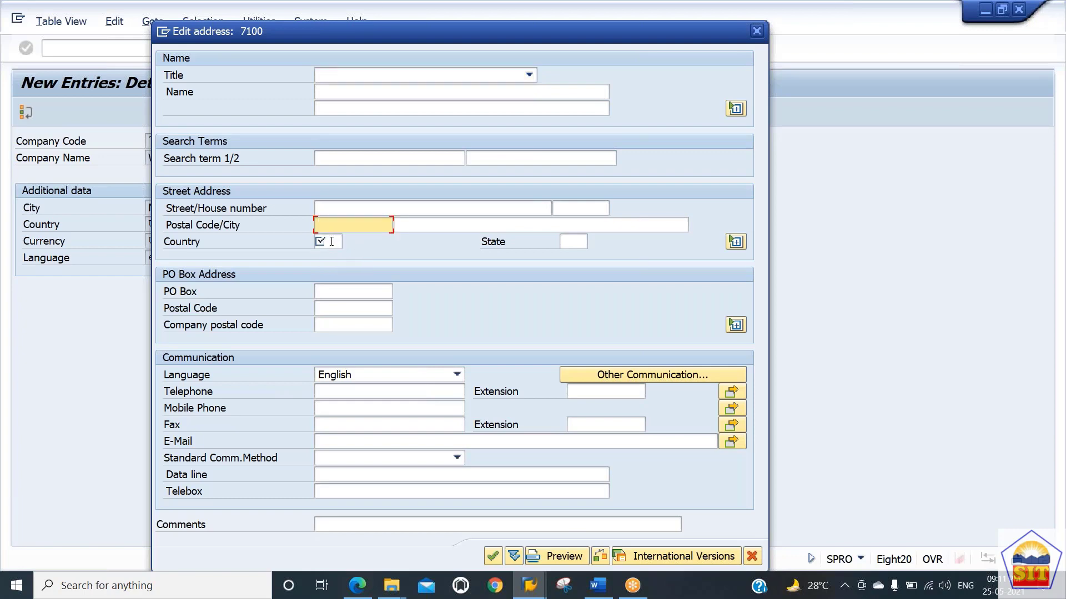
{"action": "left_click", "coordinate": [332, 242]}
{"action": "left_click", "coordinate": [332, 242]}
{"action": "left_click", "coordinate": [331, 227]}
{"action": "left_click", "coordinate": [332, 240]}
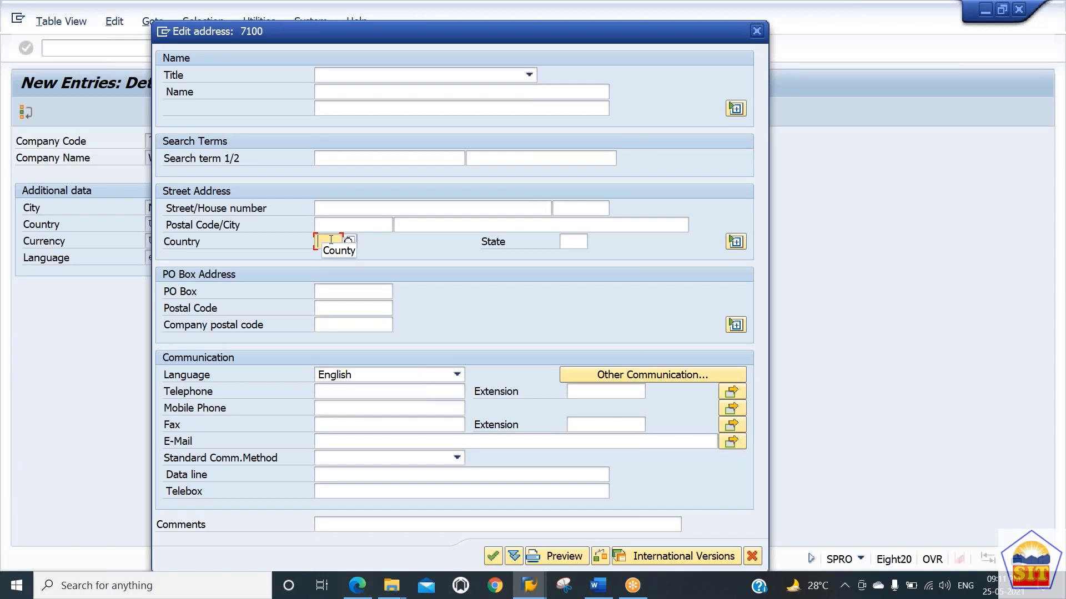
{"action": "type", "text": "us"}
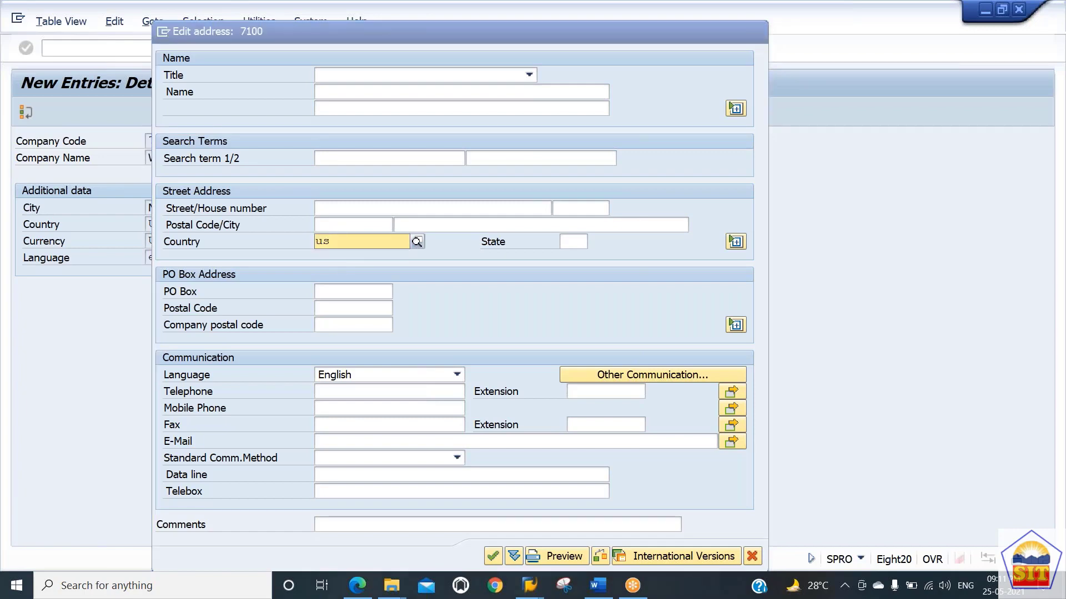
{"action": "left_click", "coordinate": [398, 278]}
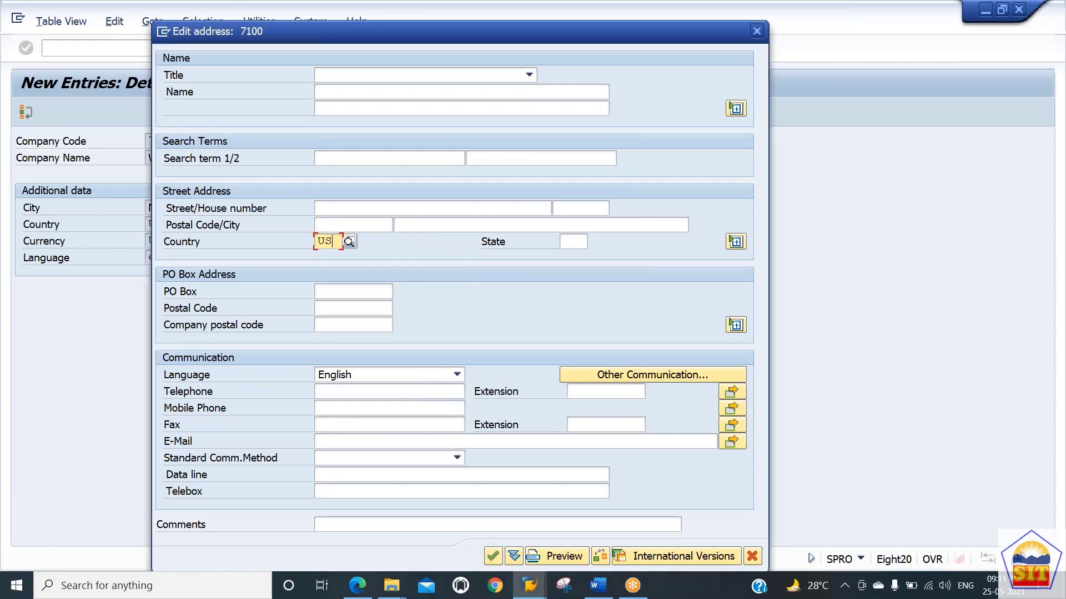
Step: Enter New York as the city in the street address of company code 7100
{"action": "left_click", "coordinate": [335, 90]}
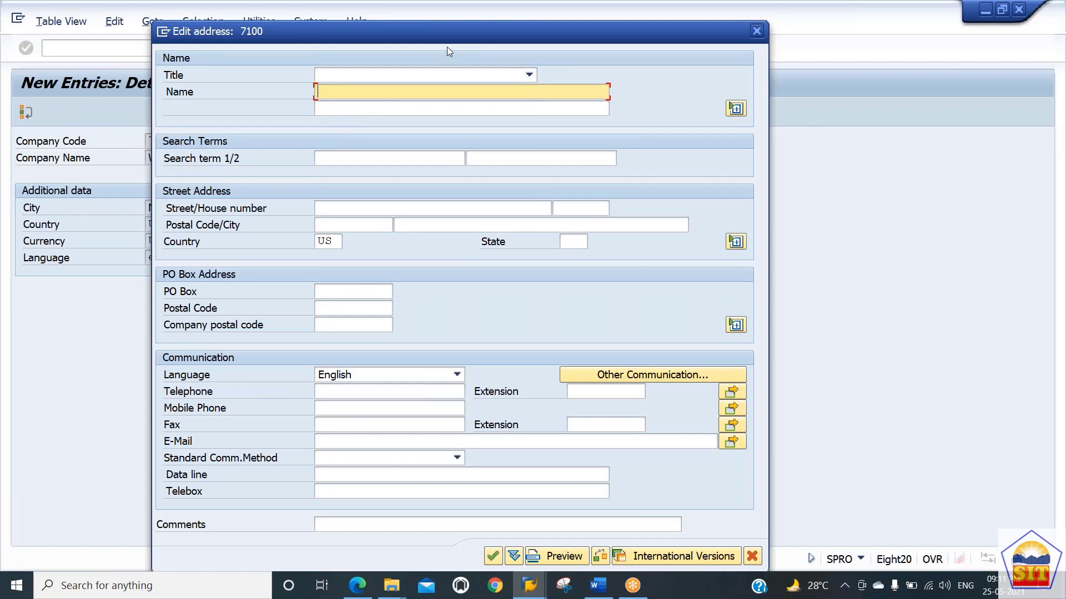
{"action": "left_click_drag", "start_coordinate": [448, 43], "coordinate": [521, 74]}
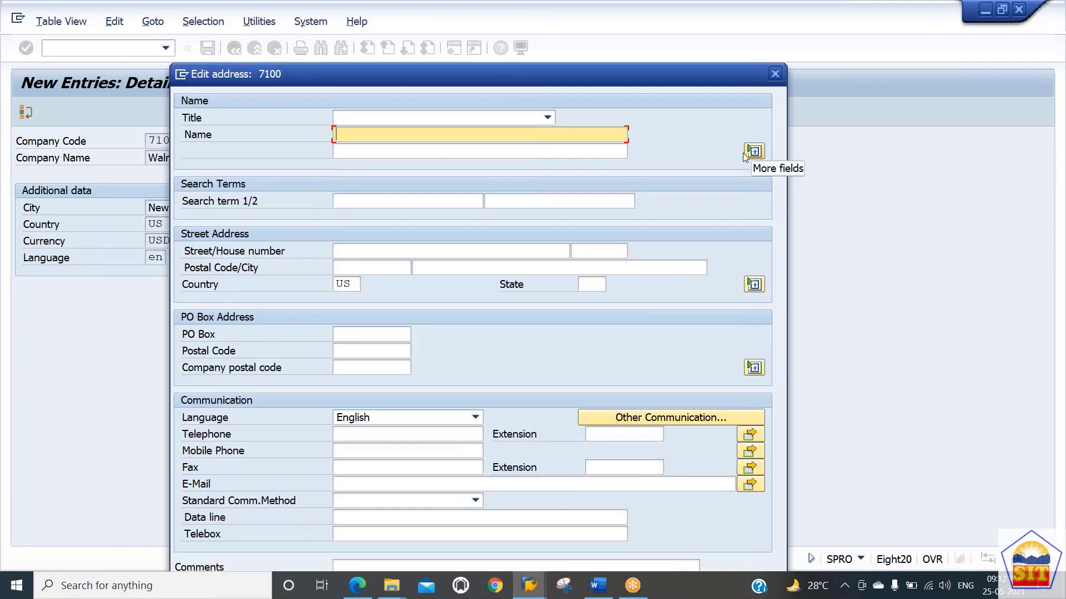
{"action": "left_click", "coordinate": [352, 247]}
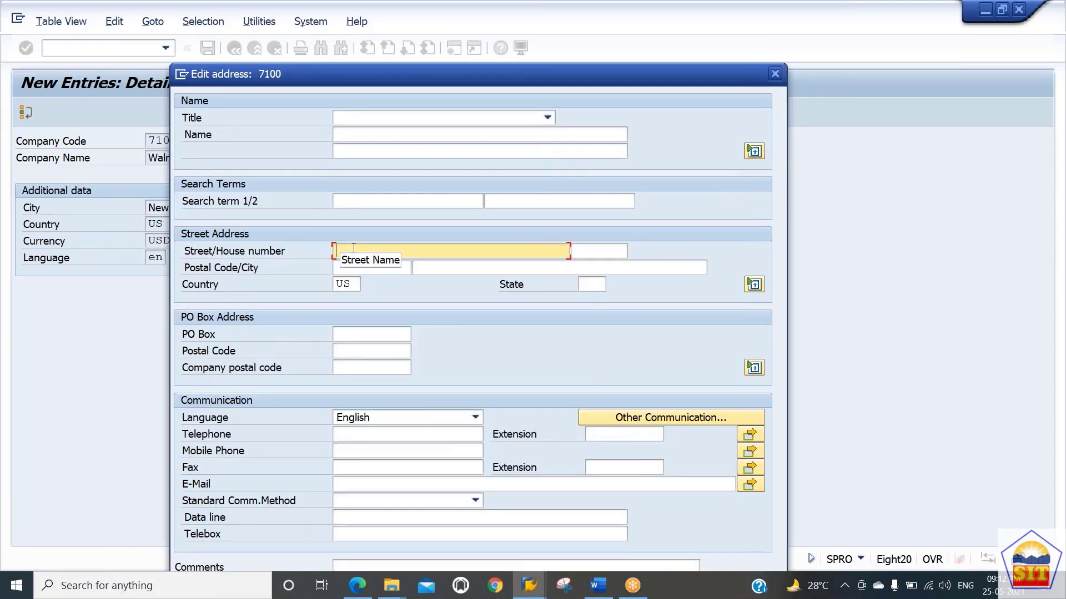
{"action": "left_click", "coordinate": [457, 270]}
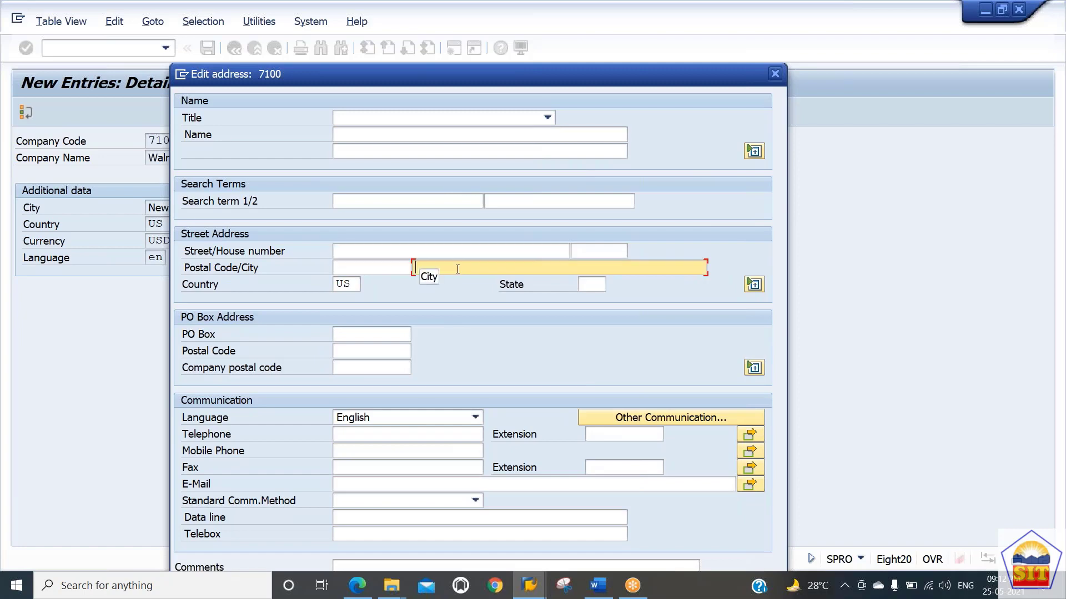
{"action": "type", "text": "Neew"}
{"action": "key", "text": "BackSpace"}
{"action": "key", "text": "BackSpace"}
{"action": "type", "text": "w York"}
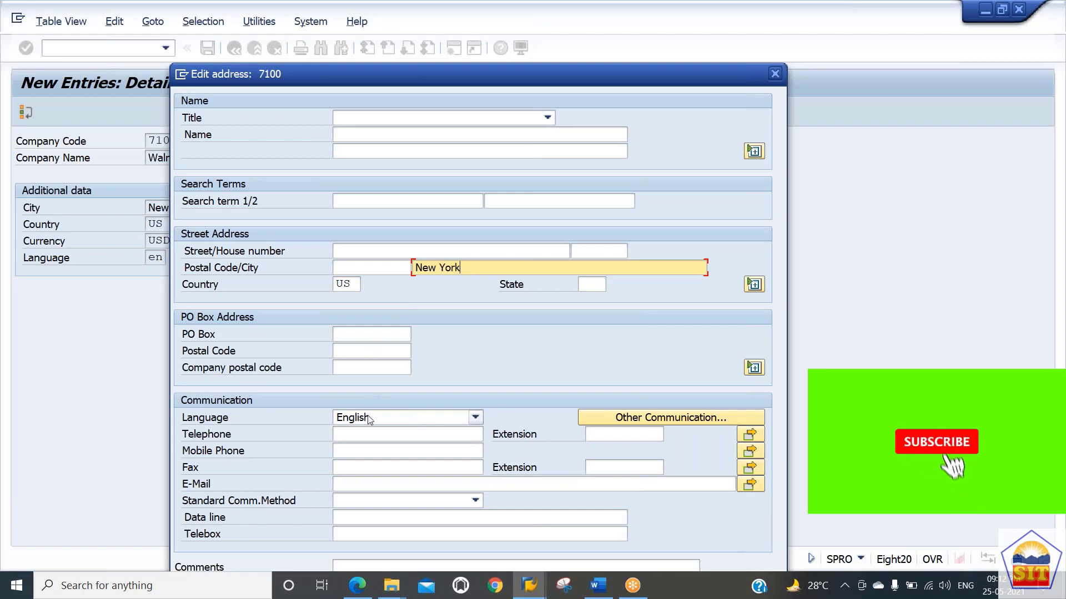
Step: Confirm the address details and acknowledge the text index message
{"action": "left_click", "coordinate": [361, 435]}
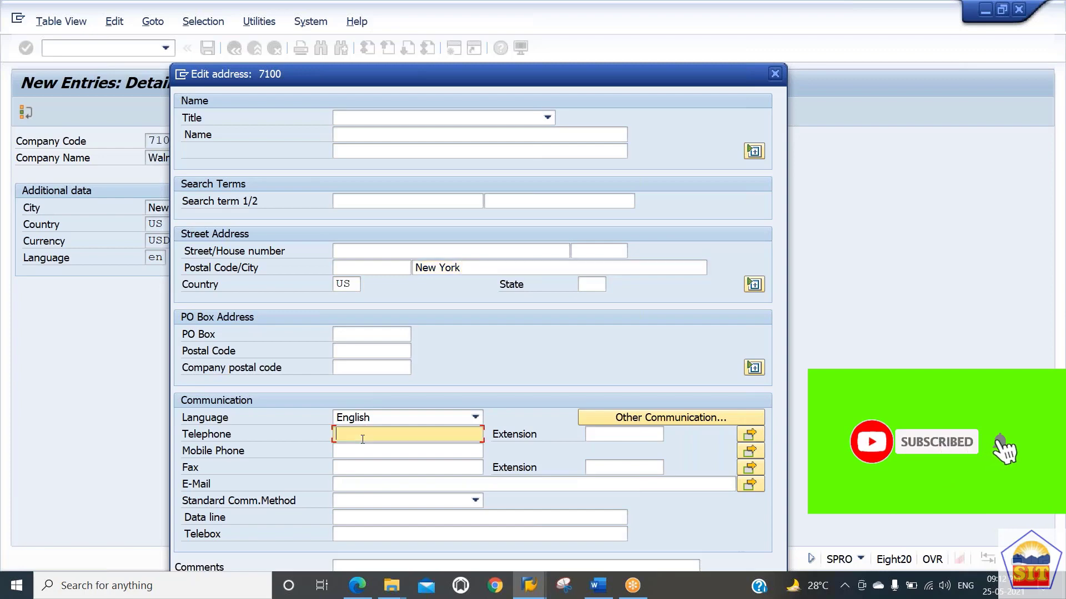
{"action": "left_click", "coordinate": [352, 472]}
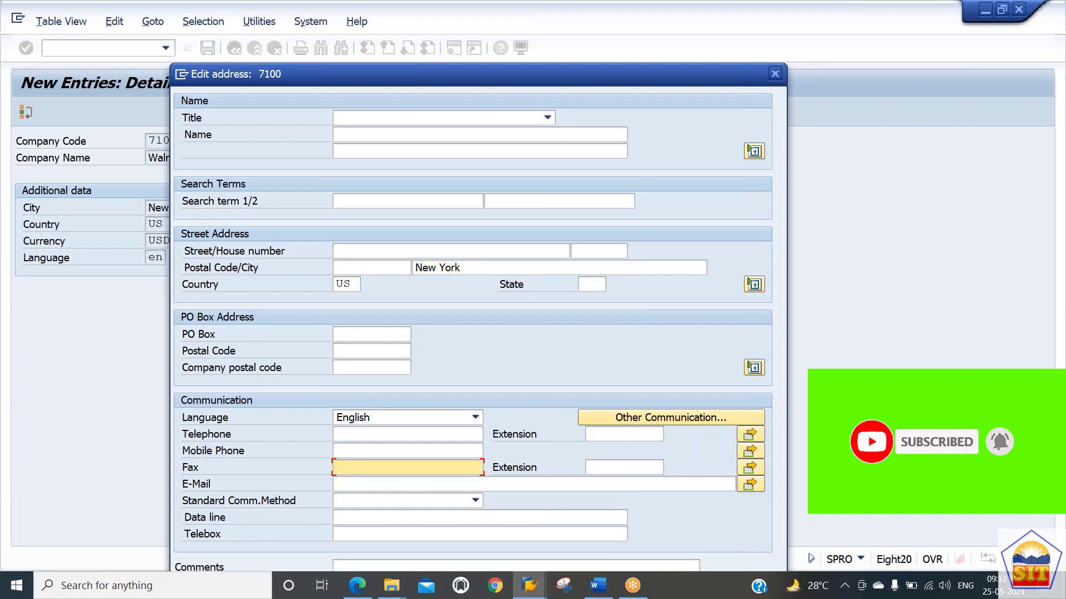
{"action": "left_click_drag", "start_coordinate": [490, 64], "coordinate": [411, 28]}
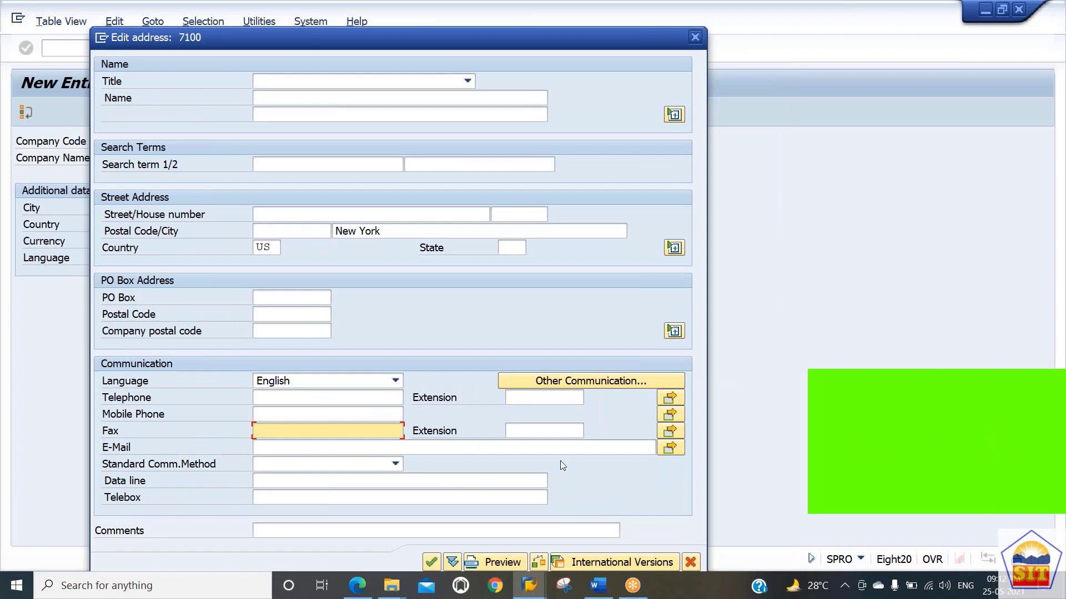
{"action": "left_click", "coordinate": [433, 563]}
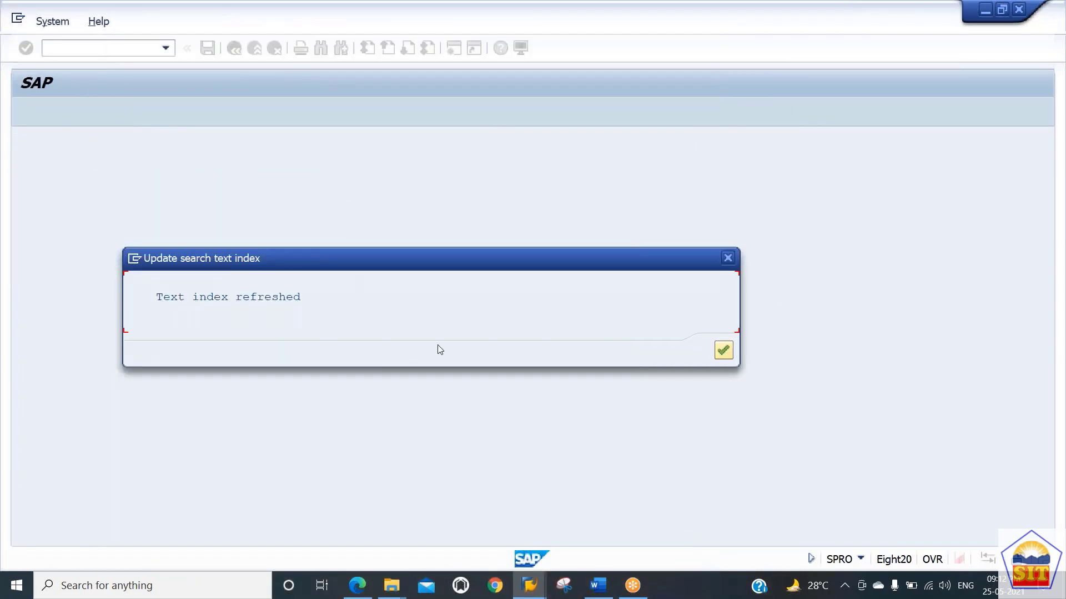
{"action": "key", "text": "Return"}
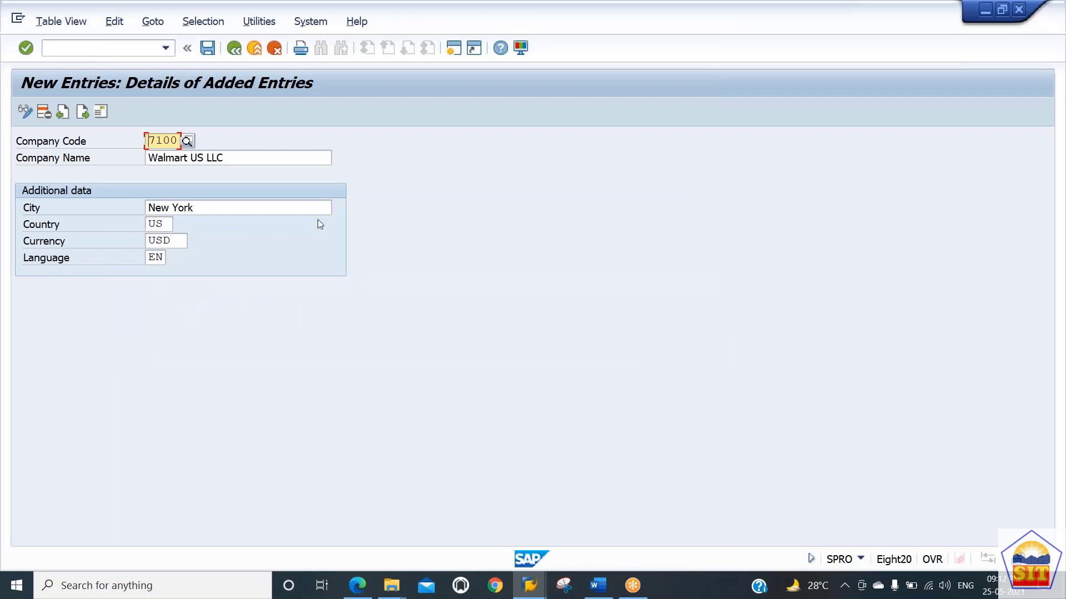
Step: Save the company code entry and confirm the address dialog with time zone CST
{"action": "left_click", "coordinate": [207, 49]}
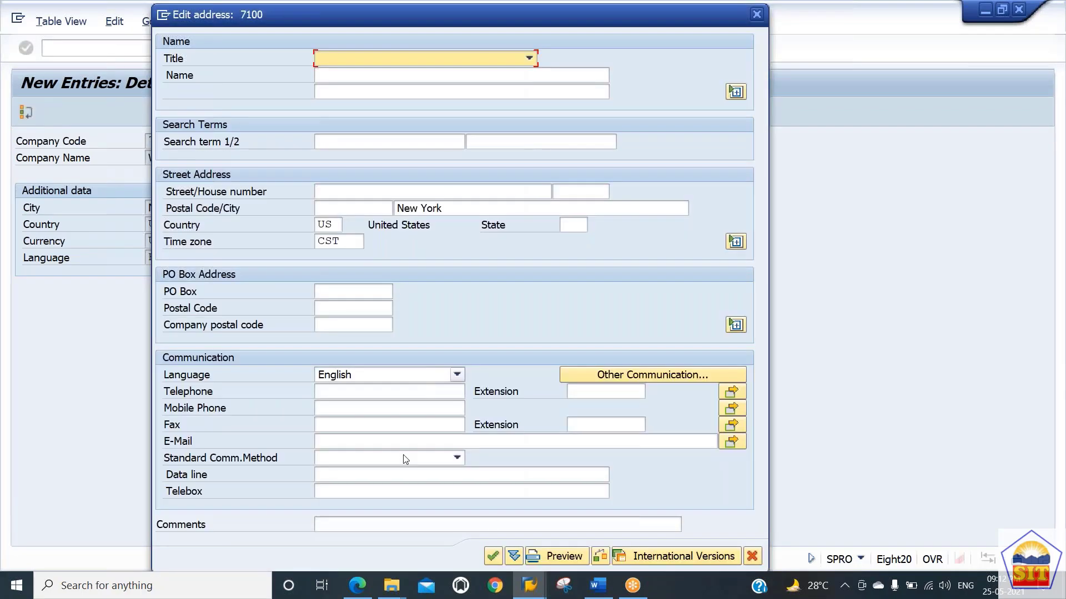
{"action": "left_click", "coordinate": [336, 227]}
{"action": "left_click", "coordinate": [356, 242]}
{"action": "left_click_drag", "start_coordinate": [356, 242], "coordinate": [273, 249]}
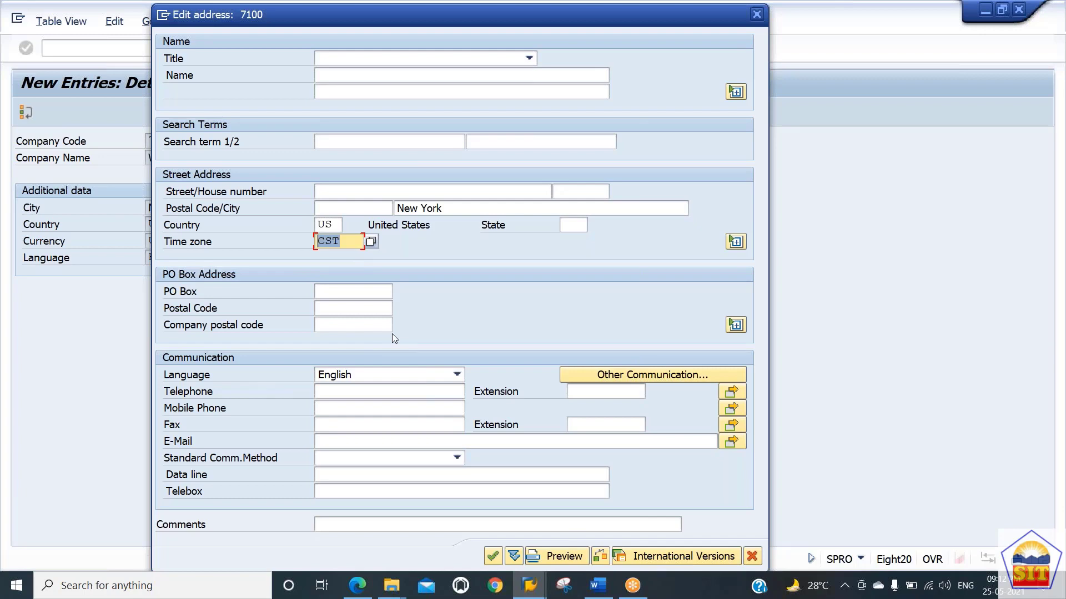
{"action": "left_click", "coordinate": [494, 557]}
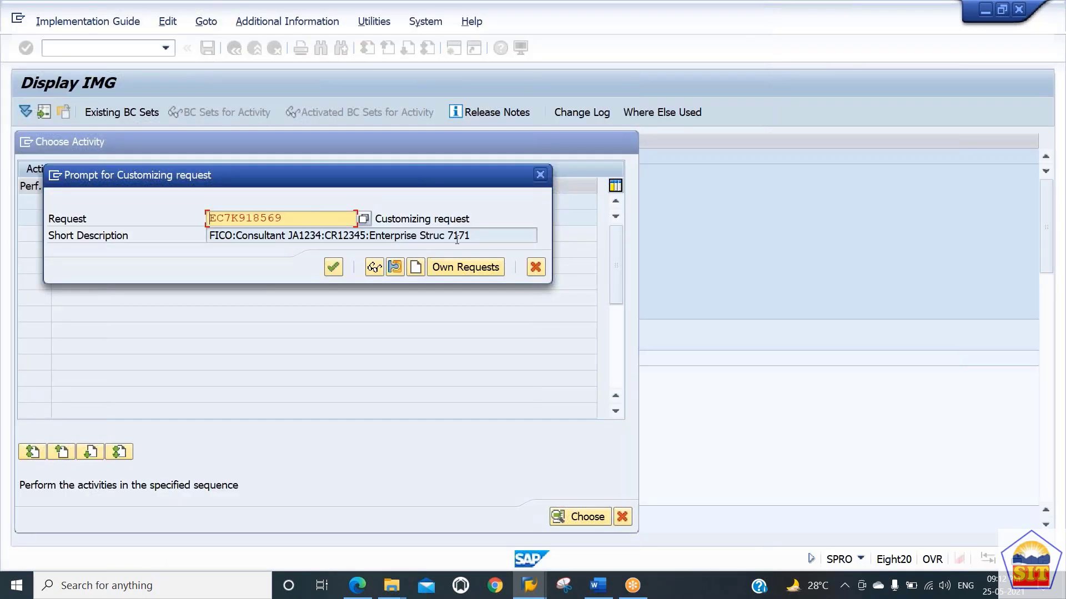
Step: Record the change in customizing request EC7K918569 and continue
{"action": "left_click_drag", "start_coordinate": [482, 235], "coordinate": [235, 236]}
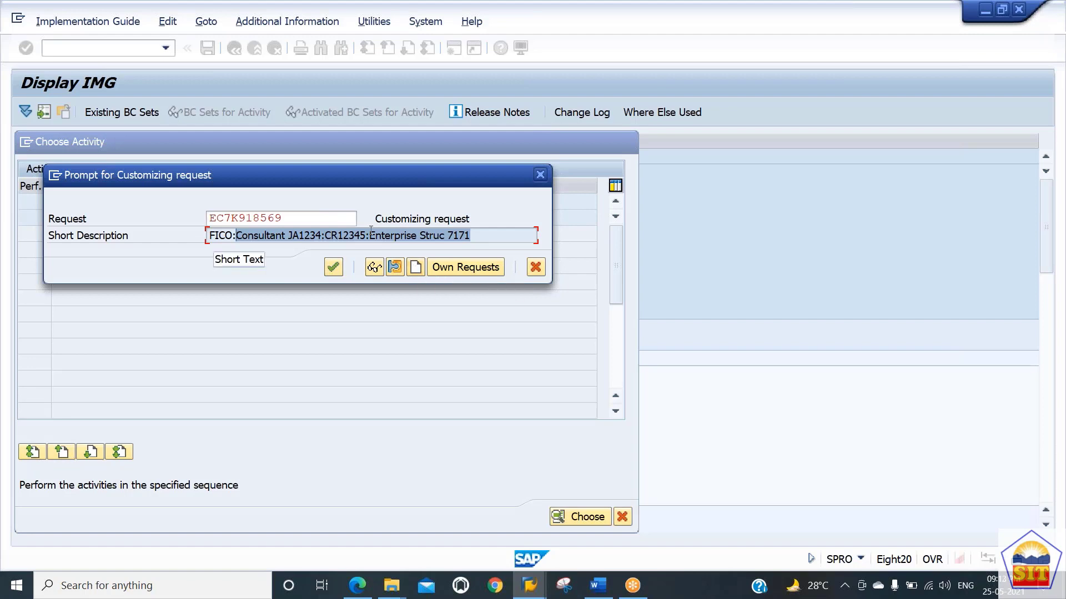
{"action": "left_click", "coordinate": [350, 221]}
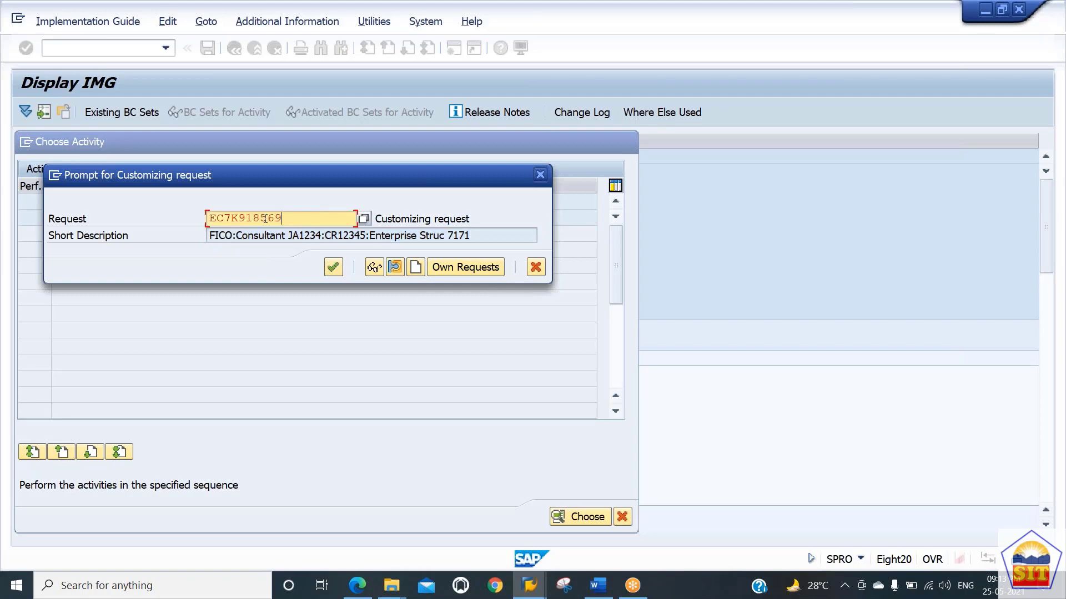
{"action": "left_click_drag", "start_coordinate": [284, 218], "coordinate": [256, 219]}
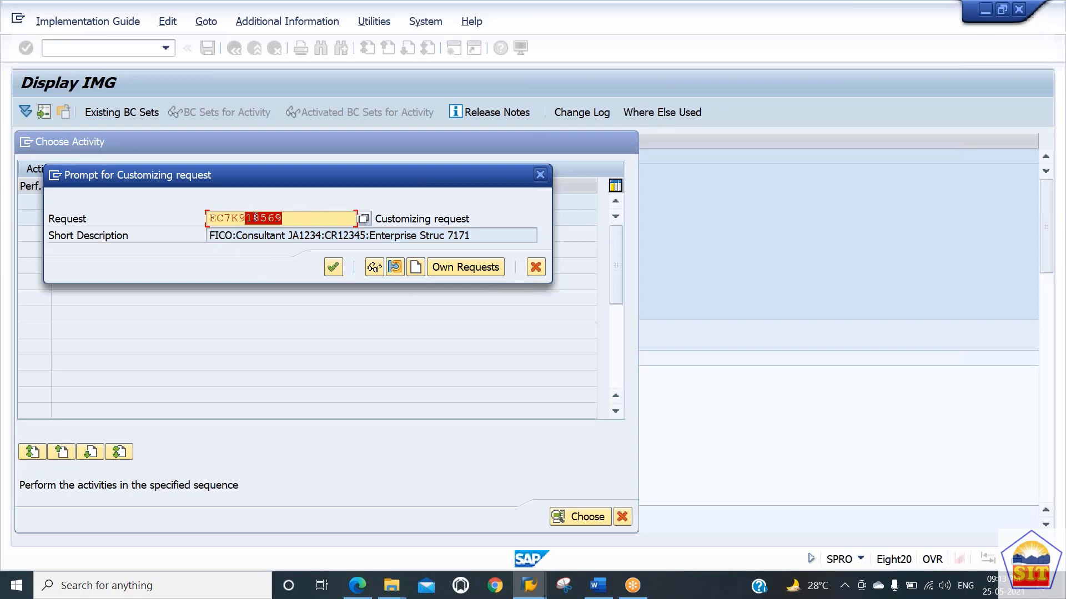
{"action": "left_click", "coordinate": [319, 221]}
{"action": "left_click", "coordinate": [394, 236]}
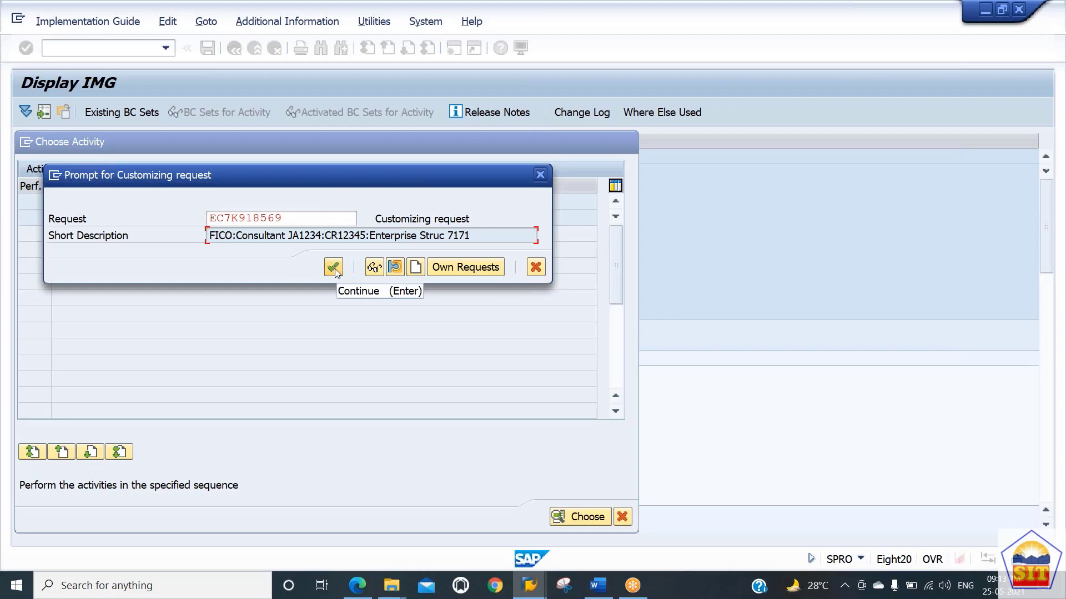
{"action": "left_click", "coordinate": [334, 267]}
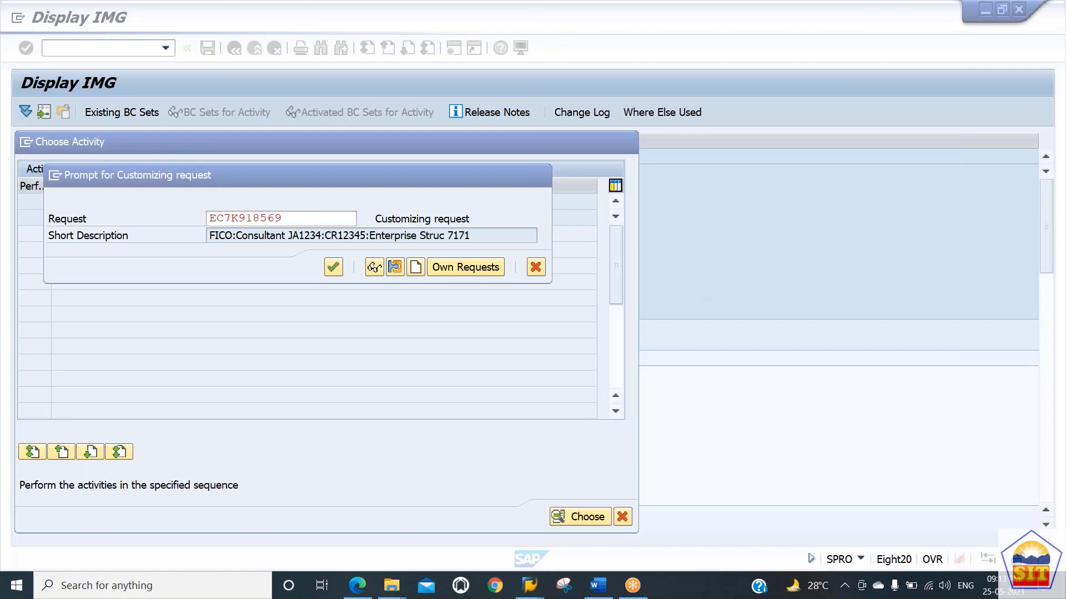
Step: Read the next instructions in the PDF guide on assigning a company code to a company
{"action": "key", "text": "alt+Tab"}
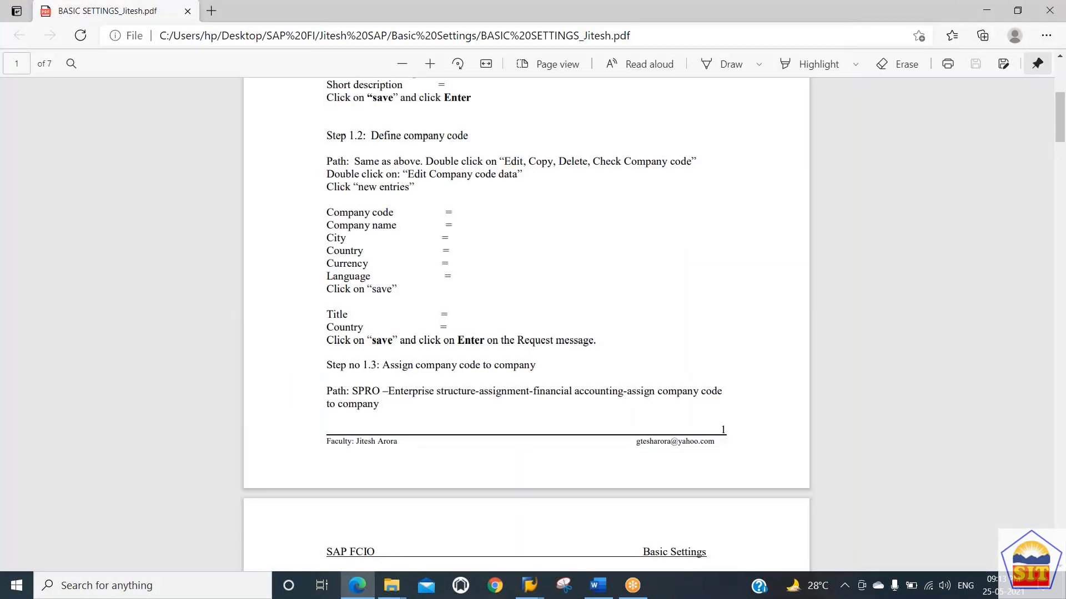
{"action": "scroll", "coordinate": [527, 325], "scroll_direction": "down", "scroll_amount": 3}
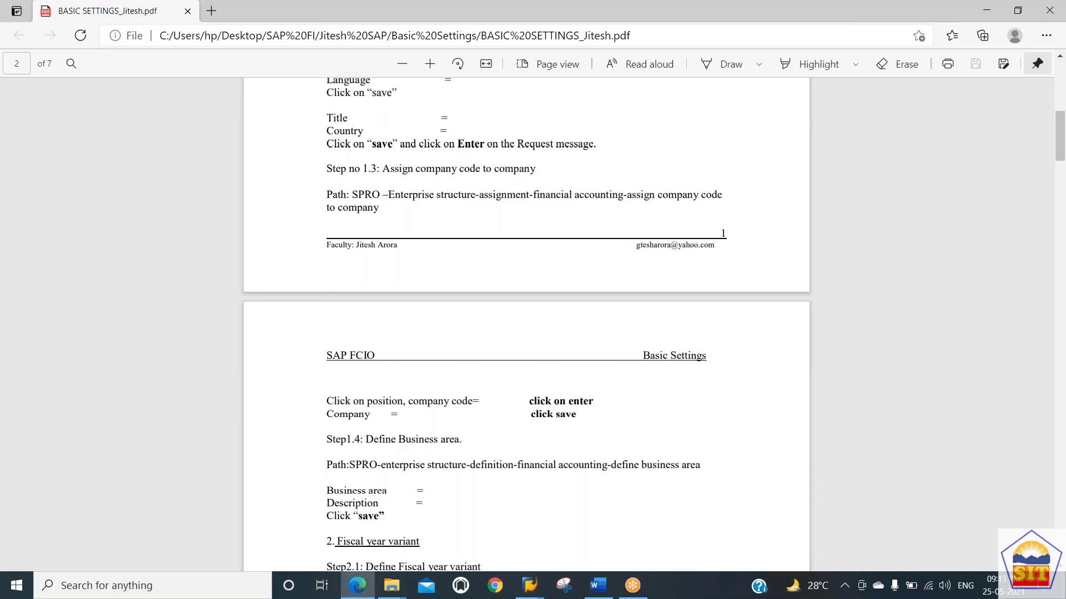
{"action": "scroll", "coordinate": [526, 324], "scroll_direction": "down", "scroll_amount": 2}
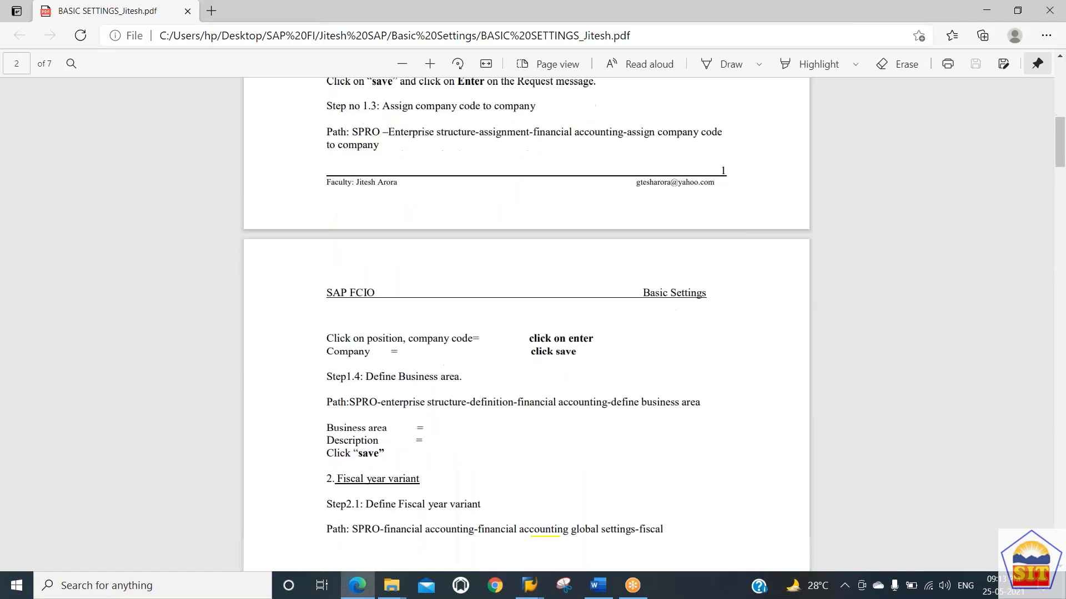
{"action": "scroll", "coordinate": [526, 324], "scroll_direction": "up", "scroll_amount": 2}
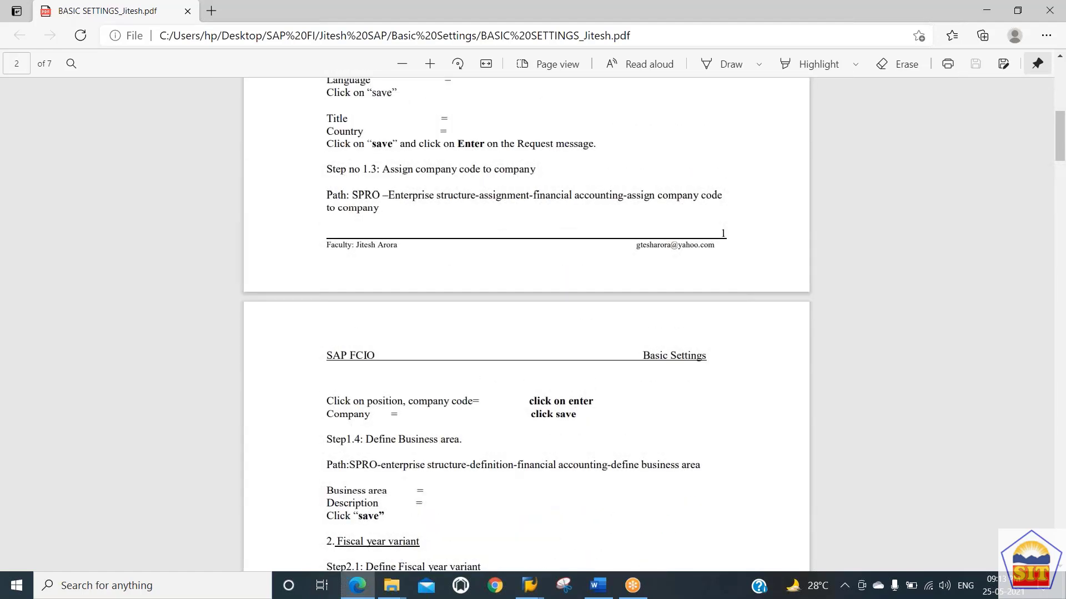
{"action": "key", "text": "alt+Tab"}
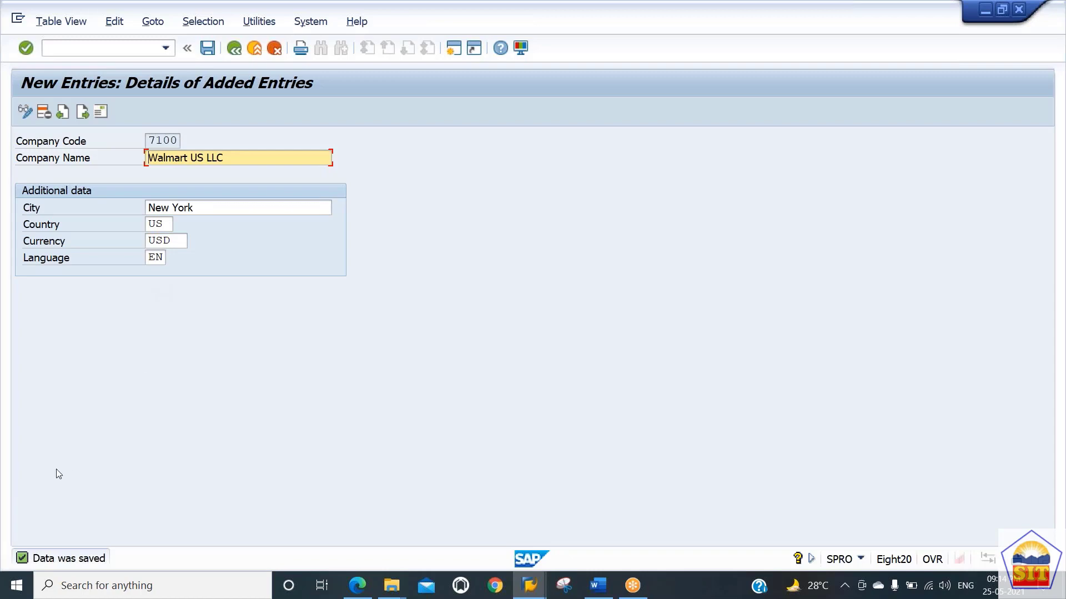
Step: Review company code 7100 in the company code list and return to the IMG structure
{"action": "left_click", "coordinate": [235, 51]}
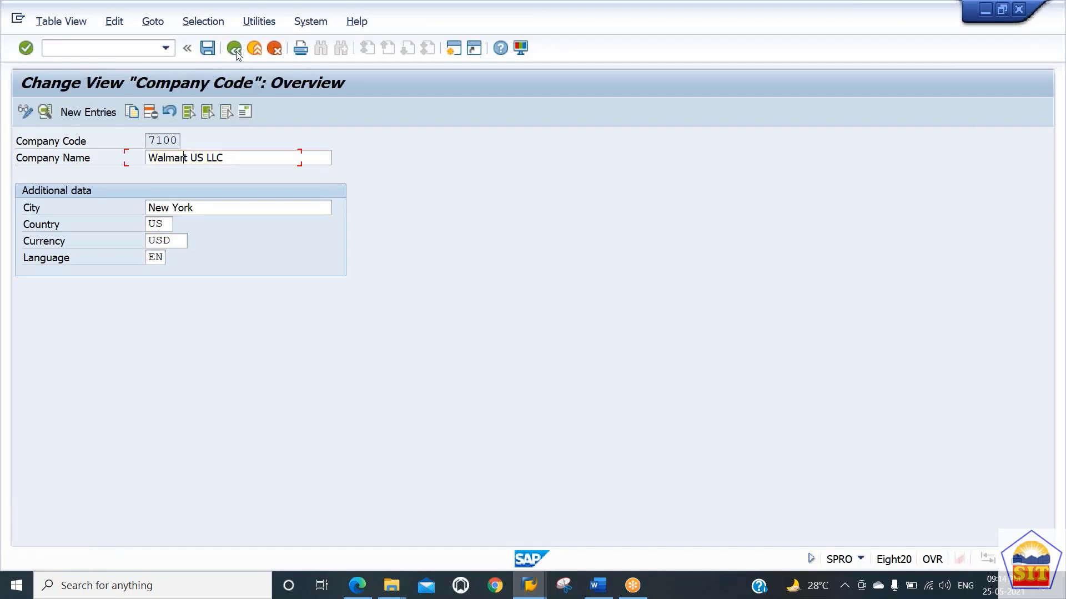
{"action": "left_click", "coordinate": [235, 51]}
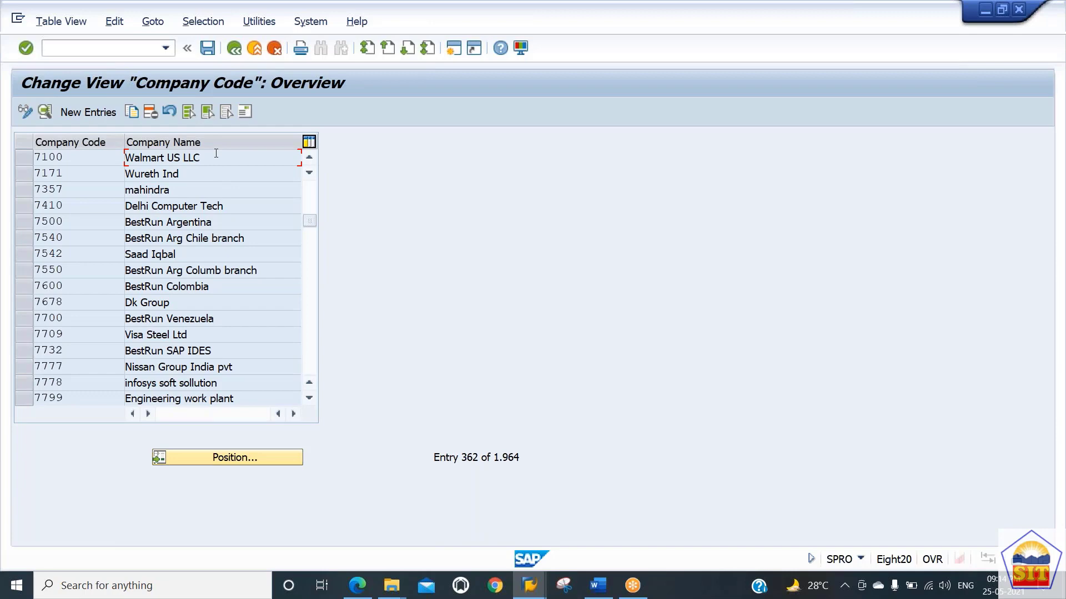
{"action": "left_click_drag", "start_coordinate": [216, 153], "coordinate": [163, 173]}
{"action": "left_click", "coordinate": [163, 173]}
{"action": "left_click", "coordinate": [234, 50]}
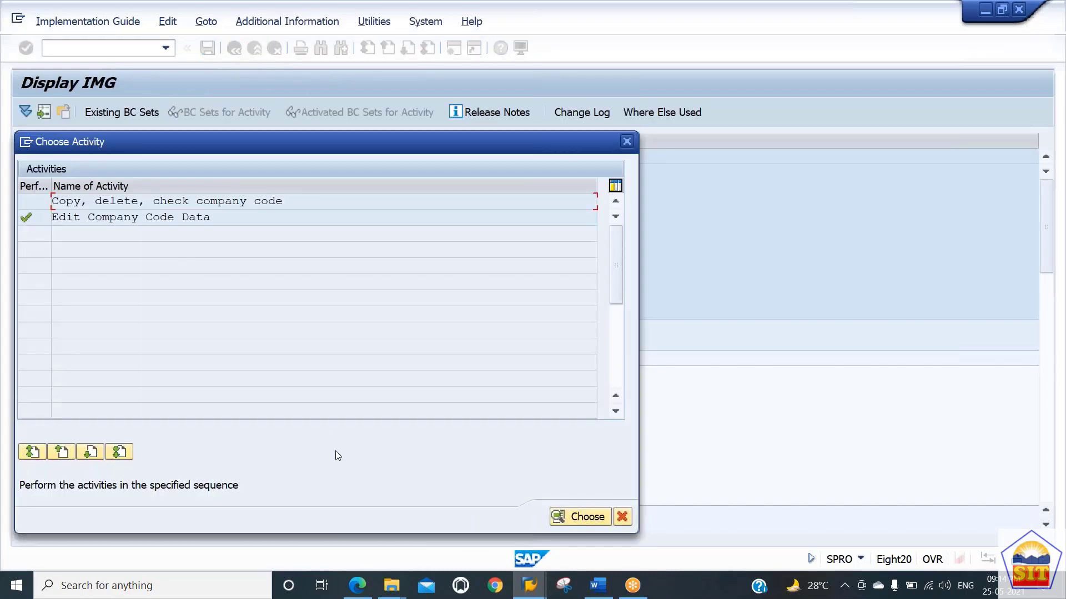
{"action": "left_click", "coordinate": [623, 517]}
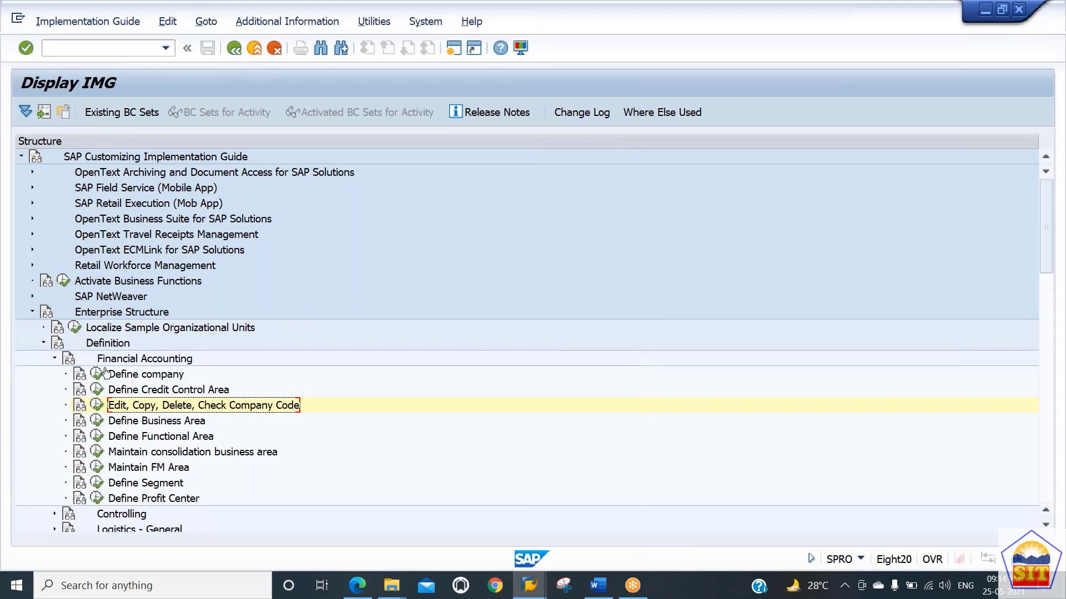
Step: Read the SPRO path for assigning a company code to a company in the PDF guide
{"action": "key", "text": "alt+Tab"}
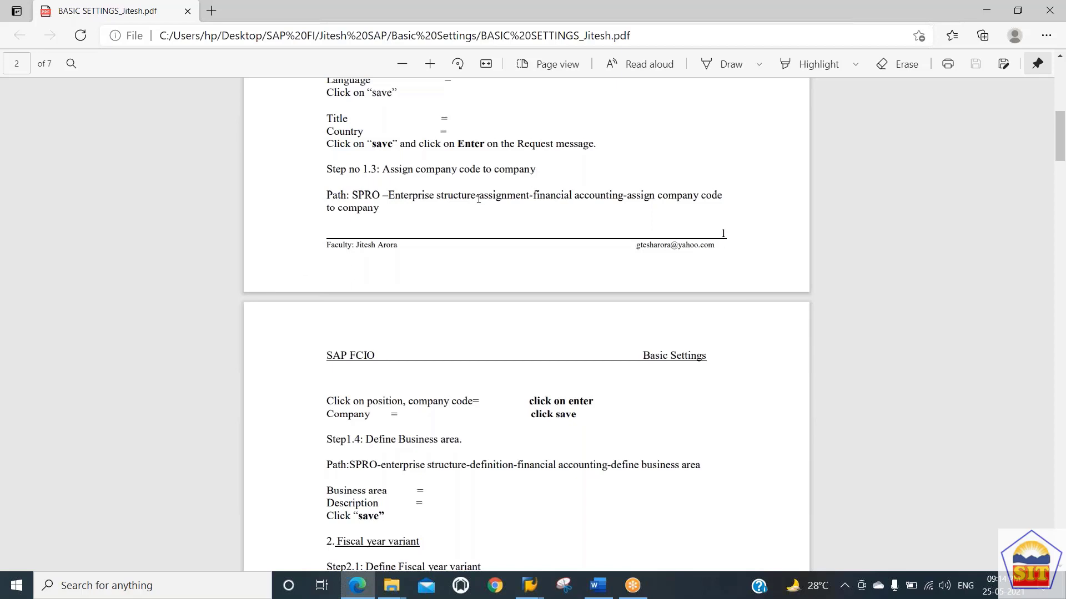
{"action": "double_click", "coordinate": [516, 199]}
{"action": "left_click_drag", "start_coordinate": [585, 197], "coordinate": [590, 198]}
{"action": "left_click", "coordinate": [640, 202]}
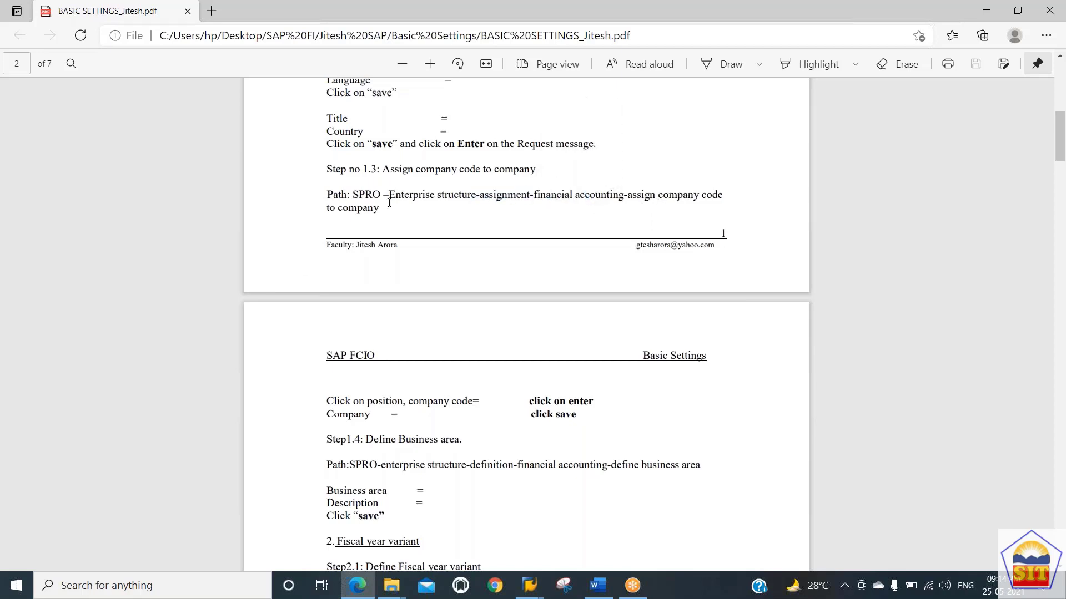
{"action": "key", "text": "alt+Tab"}
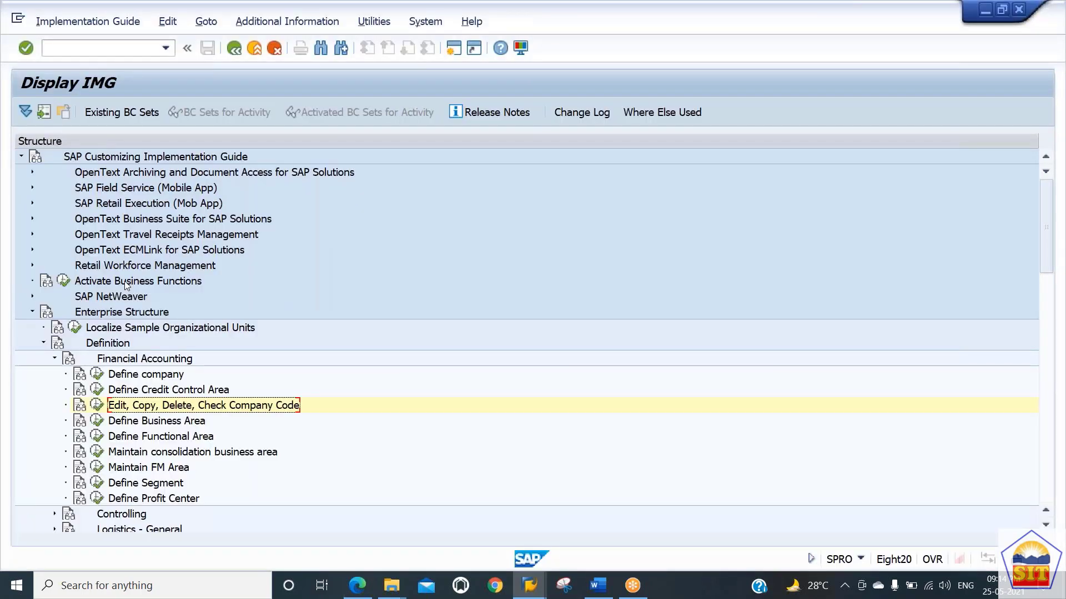
Step: Open the Assign company code to company activity under Enterprise Structure assignment and position the list on company code 7100
{"action": "key", "text": "Up"}
{"action": "key", "text": "Up"}
{"action": "key", "text": "Up"}
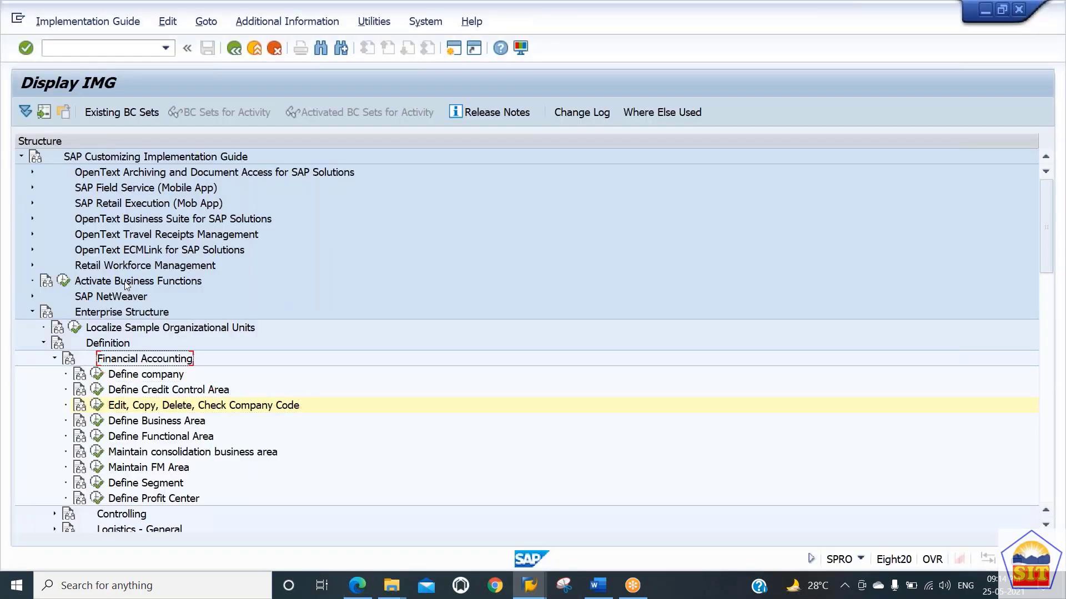
{"action": "key", "text": "Left"}
{"action": "key", "text": "Up"}
{"action": "key", "text": "Left"}
{"action": "key", "text": "Down"}
{"action": "key", "text": "Right"}
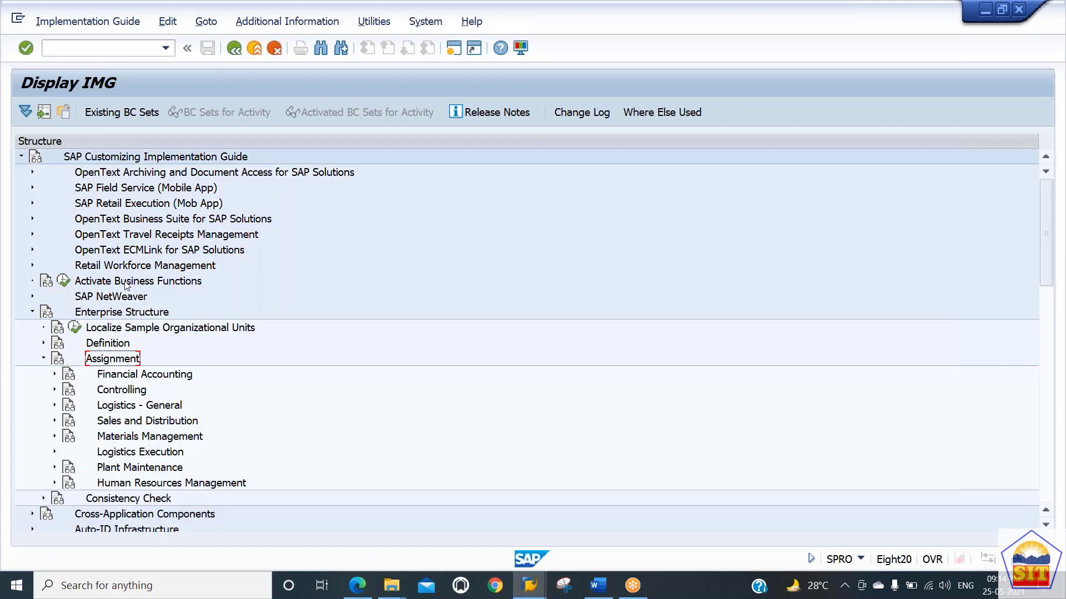
{"action": "key", "text": "Down"}
{"action": "key", "text": "Right"}
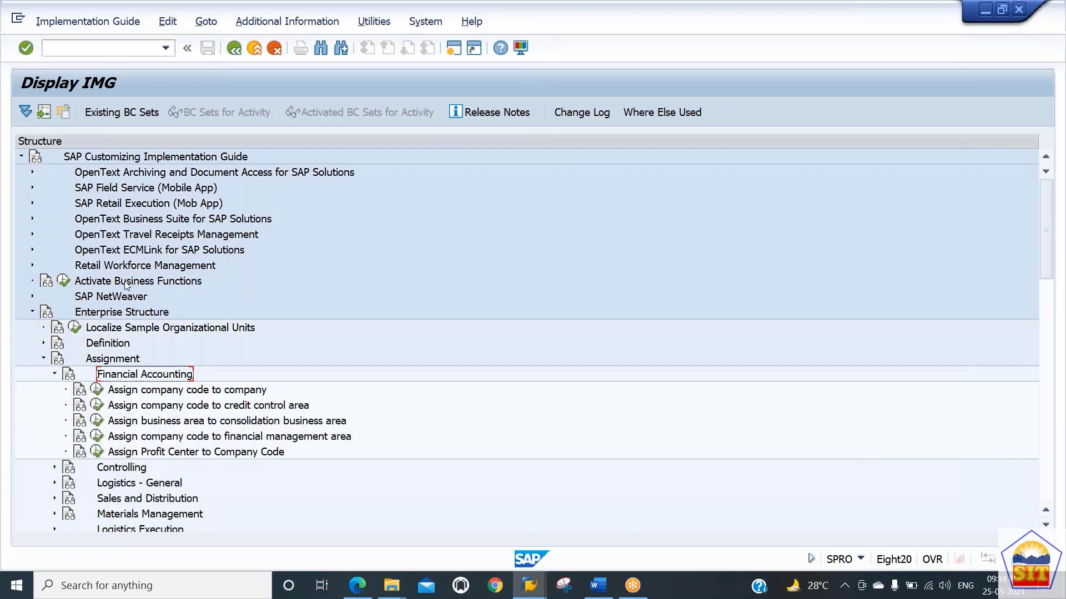
{"action": "key", "text": "Down"}
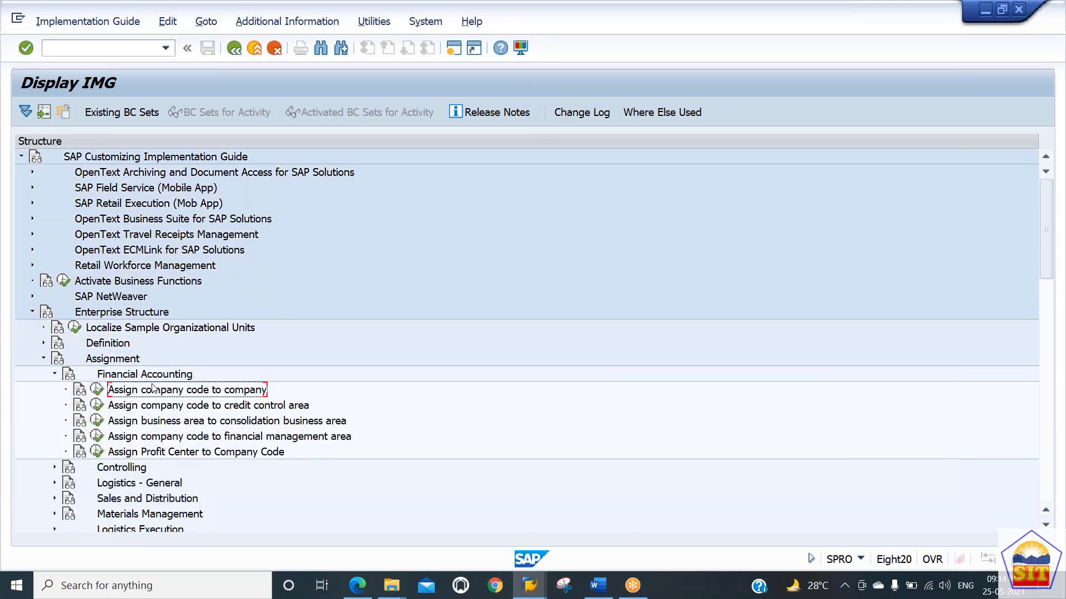
{"action": "left_click", "coordinate": [97, 397]}
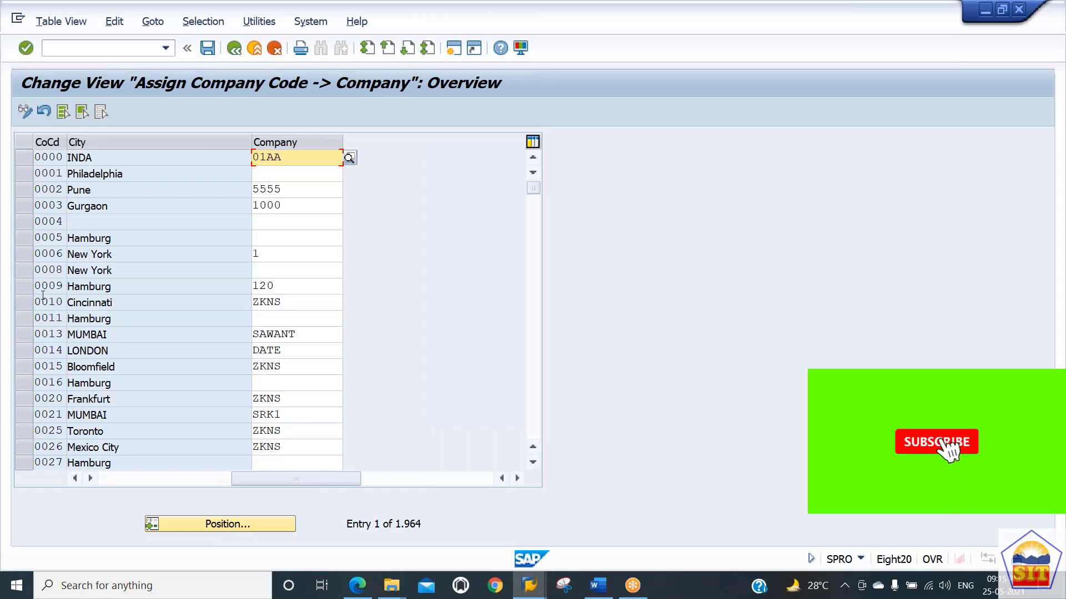
{"action": "left_click", "coordinate": [210, 523]}
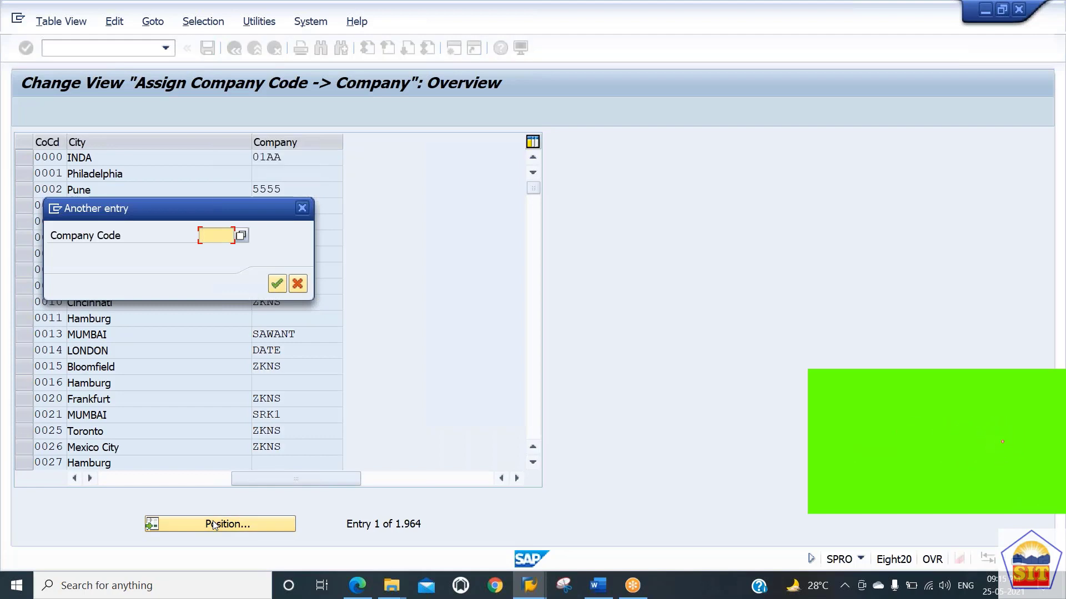
{"action": "type", "text": "7100"}
{"action": "key", "text": "Return"}
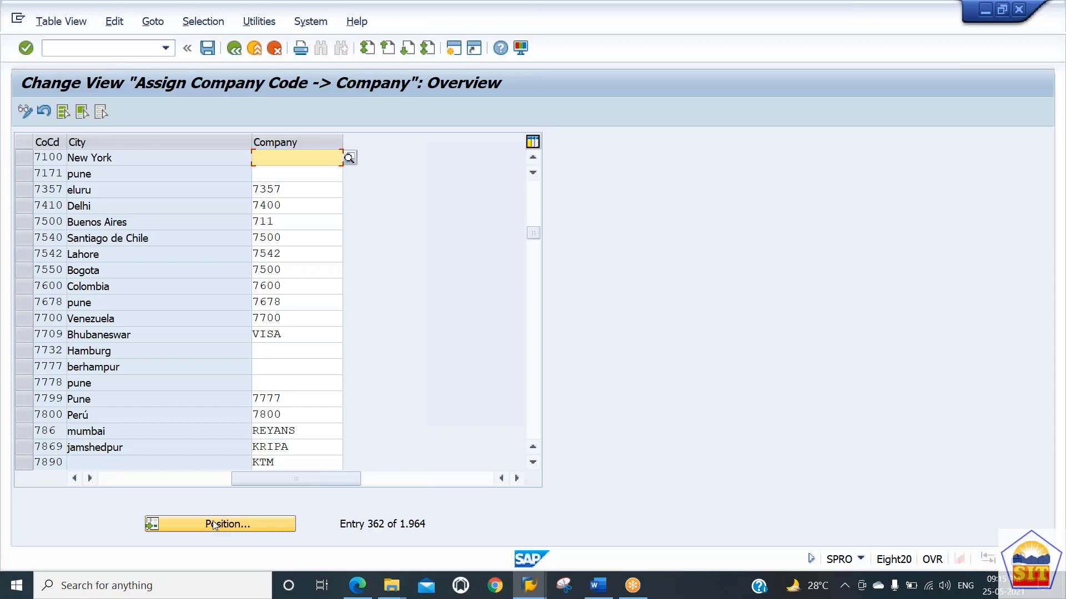
Step: Assign company GR7171 to company code 7100 and save the assignment
{"action": "type", "text": "GR7171"}
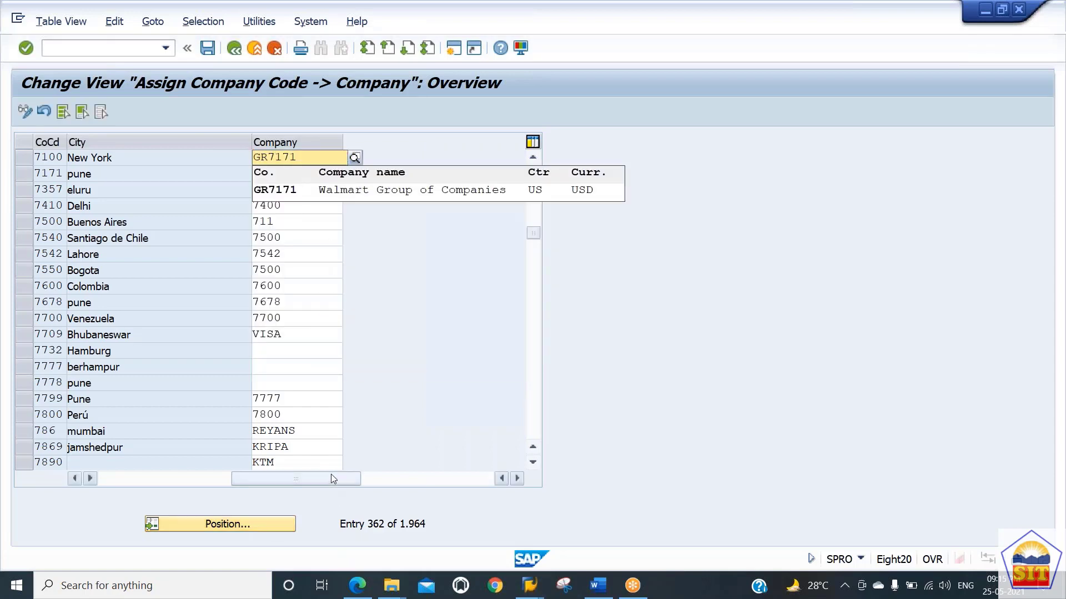
{"action": "left_click", "coordinate": [422, 193]}
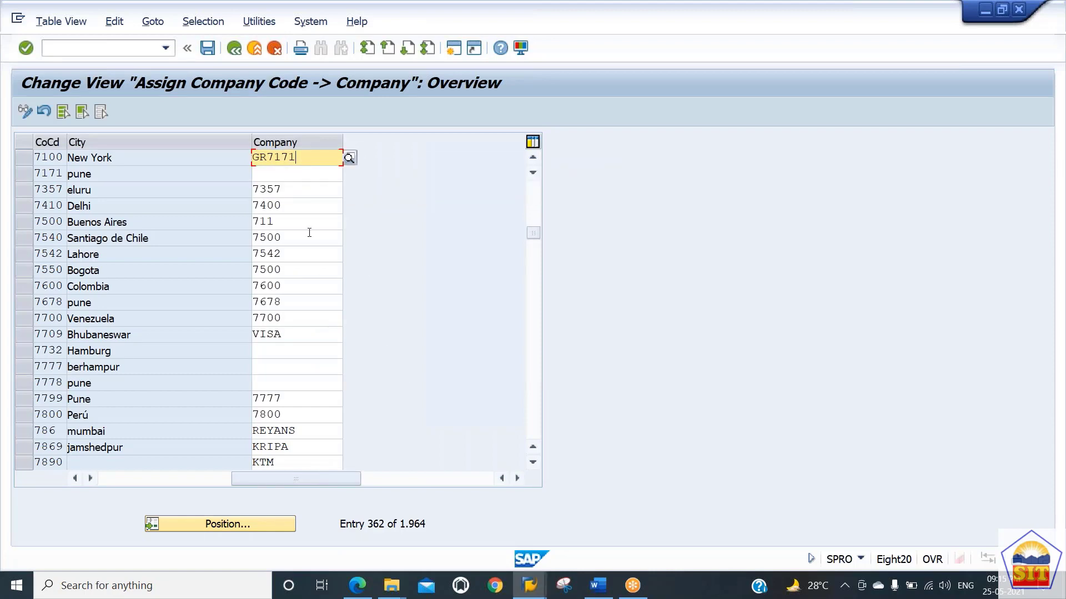
{"action": "key", "text": "Return"}
{"action": "key", "text": "Return"}
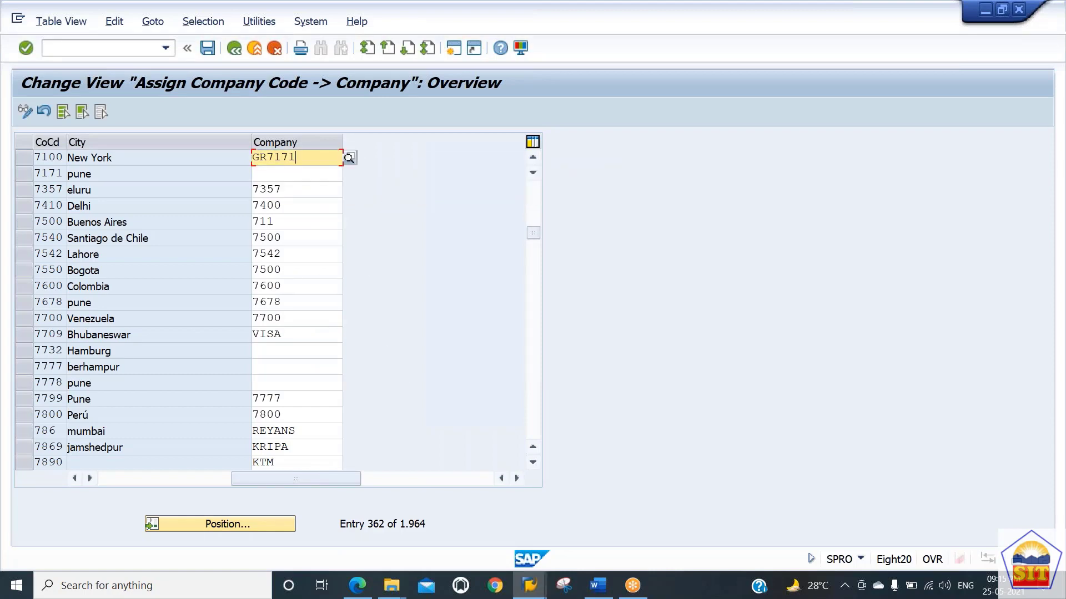
{"action": "key", "text": "ctrl+s"}
{"action": "key", "text": "Return"}
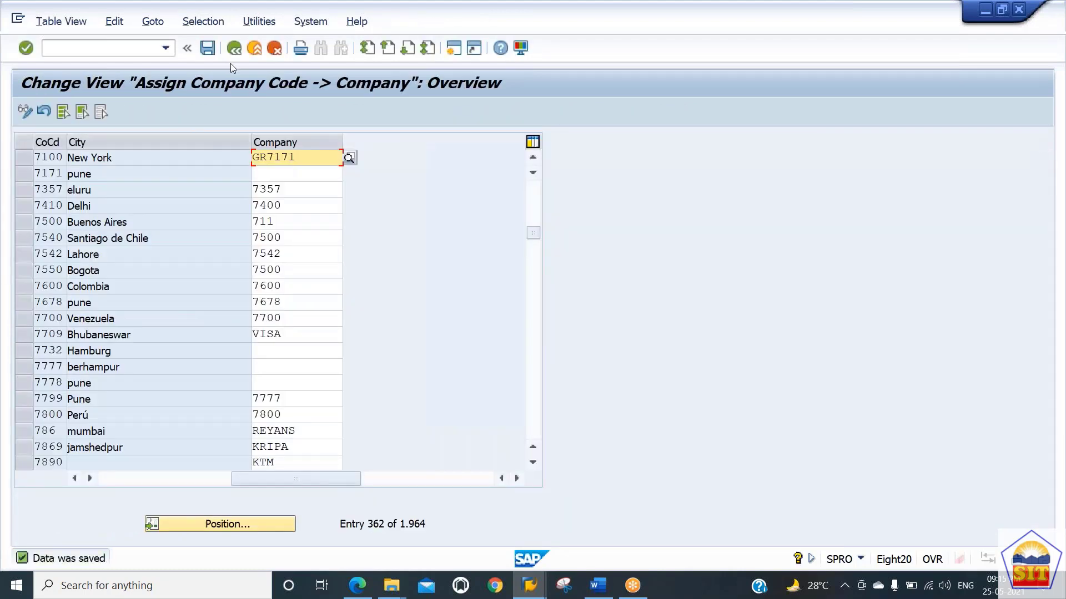
Step: Leave the activity and read the PDF guide's next step on defining a business area
{"action": "left_click", "coordinate": [234, 50]}
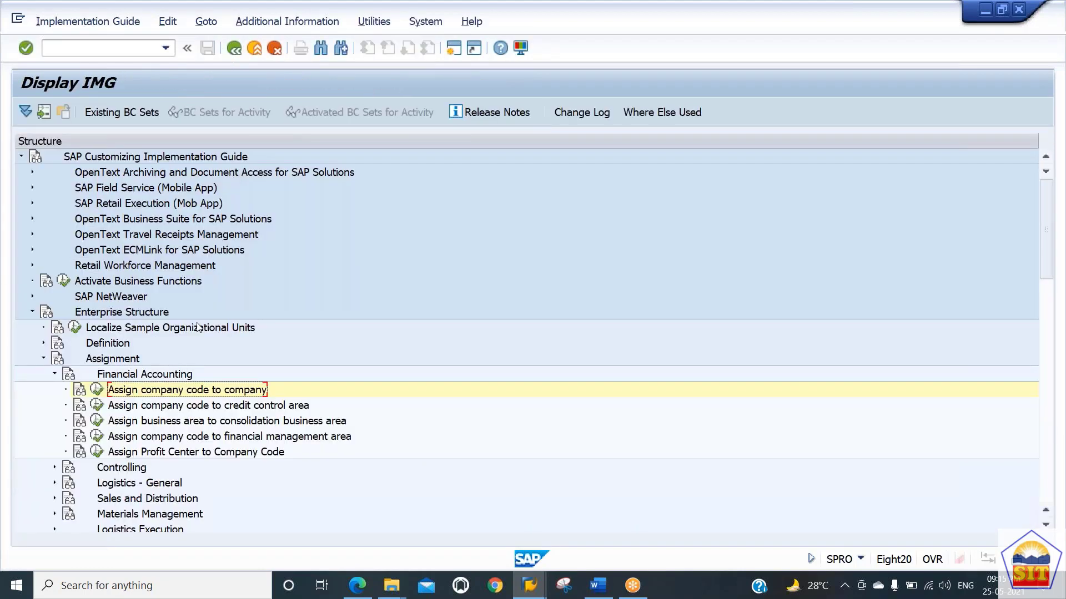
{"action": "left_click", "coordinate": [54, 374]}
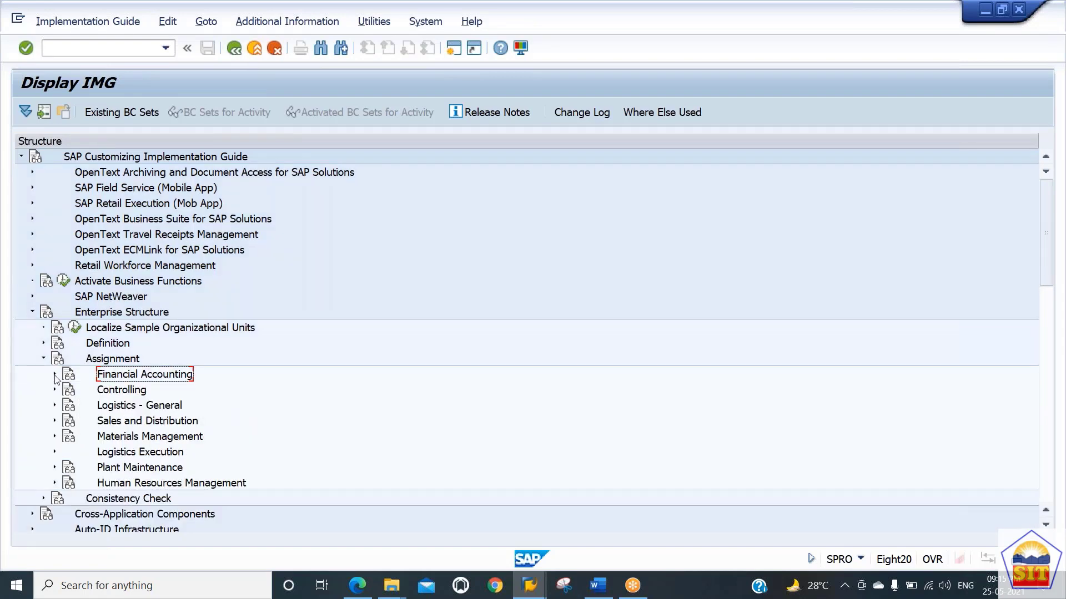
{"action": "key", "text": "alt+Tab"}
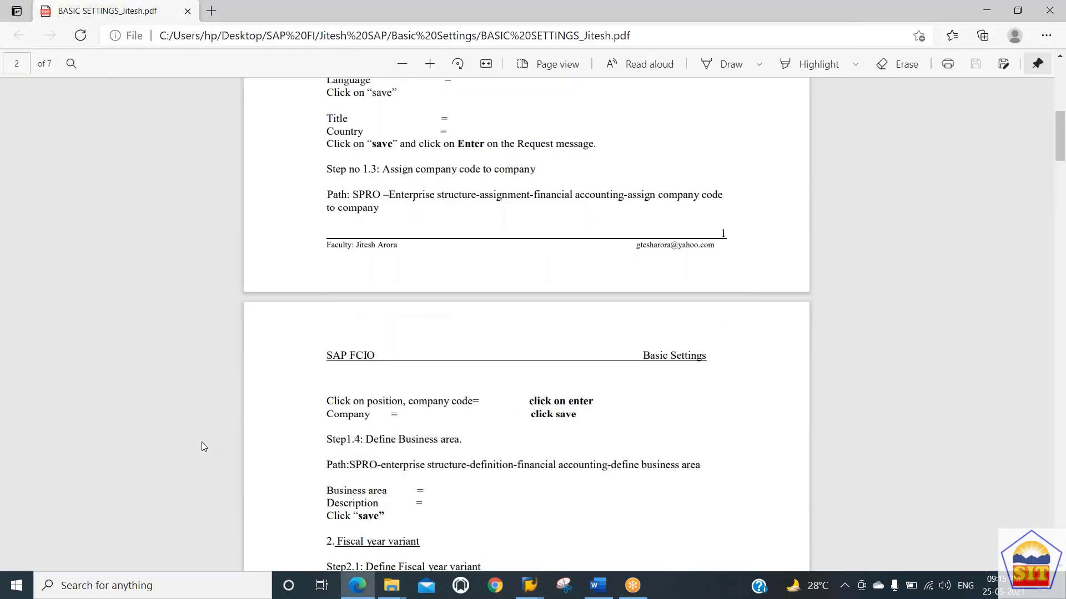
{"action": "scroll", "coordinate": [201, 442], "scroll_direction": "down", "scroll_amount": 5}
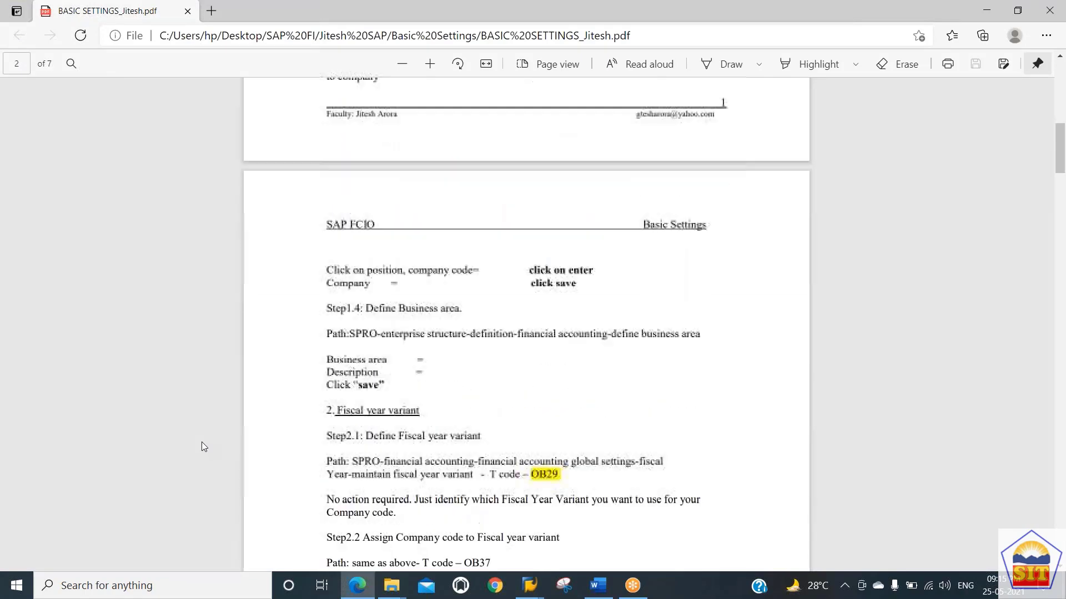
{"action": "scroll", "coordinate": [201, 442], "scroll_direction": "up", "scroll_amount": 7}
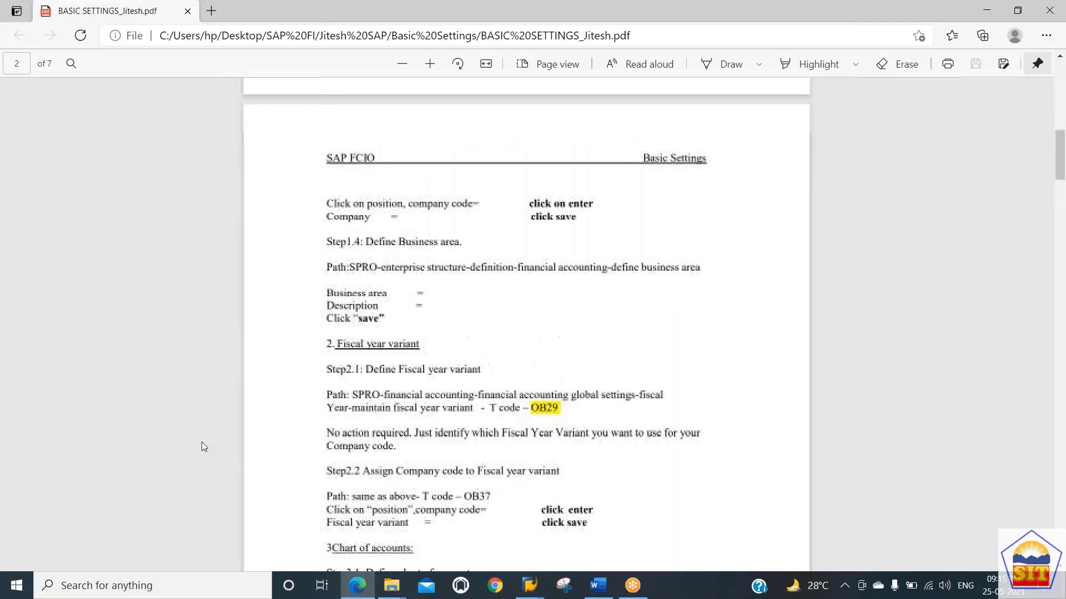
{"action": "scroll", "coordinate": [201, 442], "scroll_direction": "down", "scroll_amount": 6}
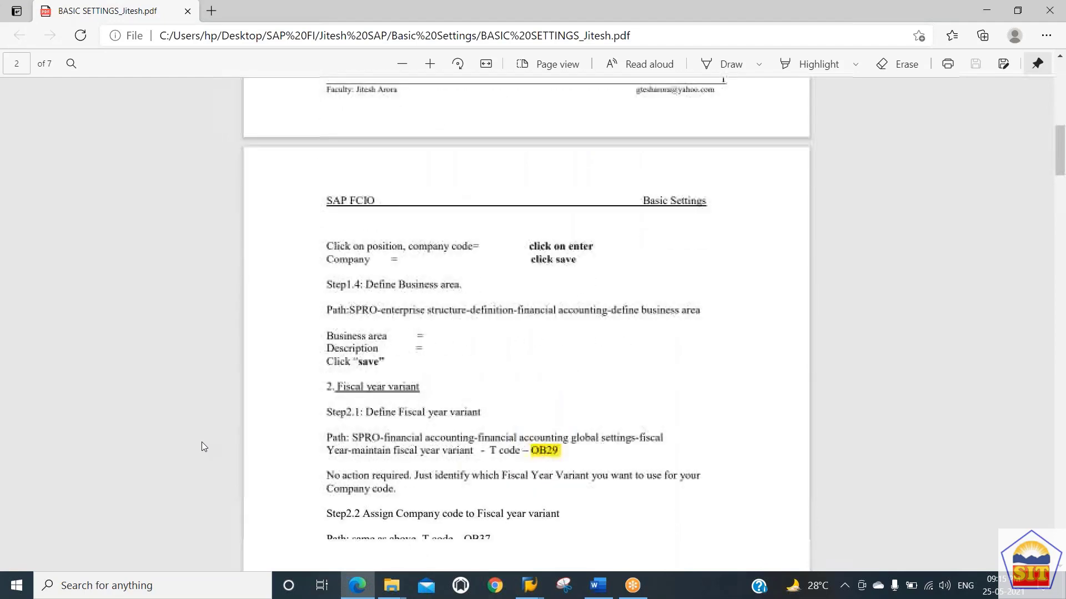
{"action": "scroll", "coordinate": [201, 443], "scroll_direction": "down", "scroll_amount": 1}
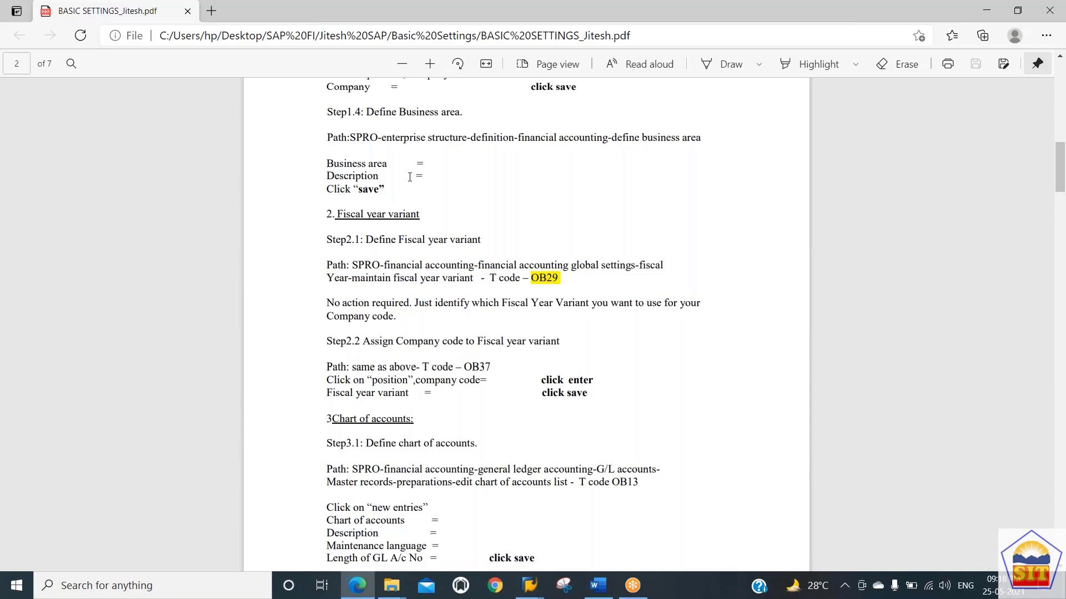
Step: Open the Define Business Area activity under Enterprise Structure definition for Financial Accounting
{"action": "key", "text": "alt+Tab"}
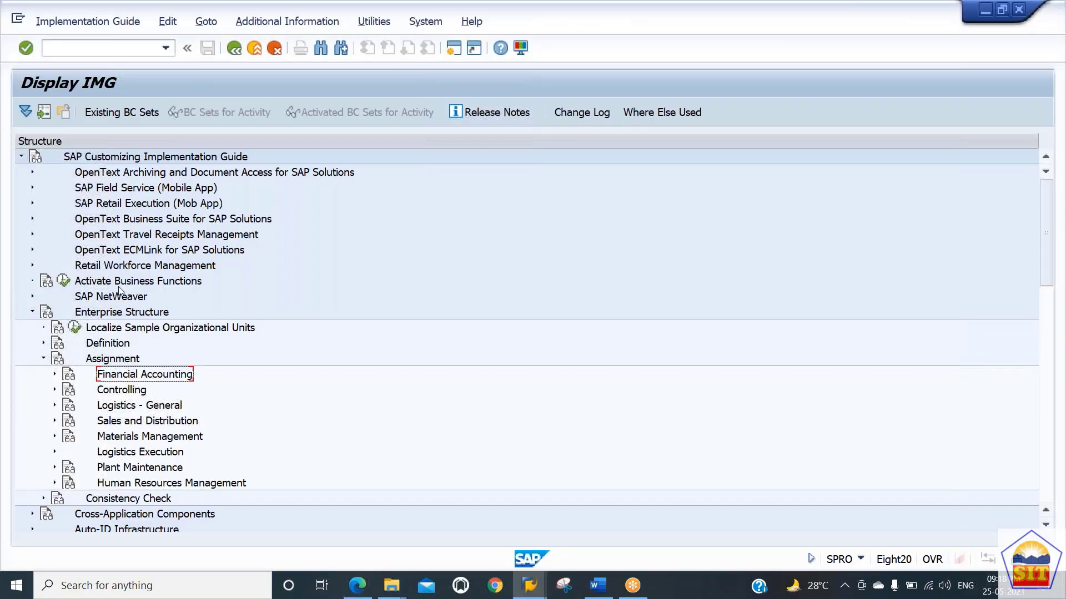
{"action": "left_click", "coordinate": [44, 359]}
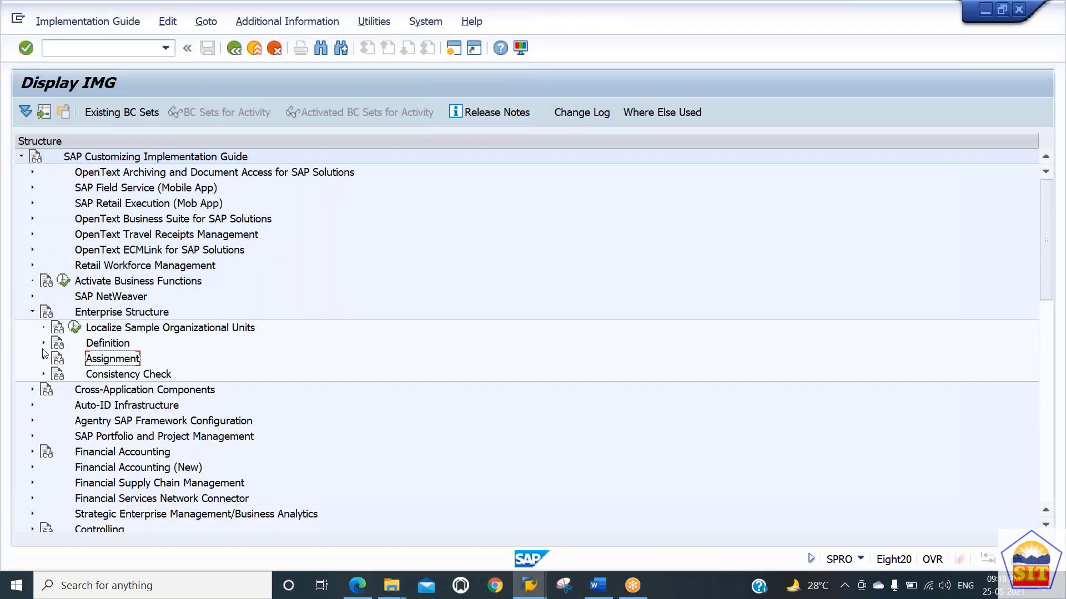
{"action": "left_click", "coordinate": [43, 344]}
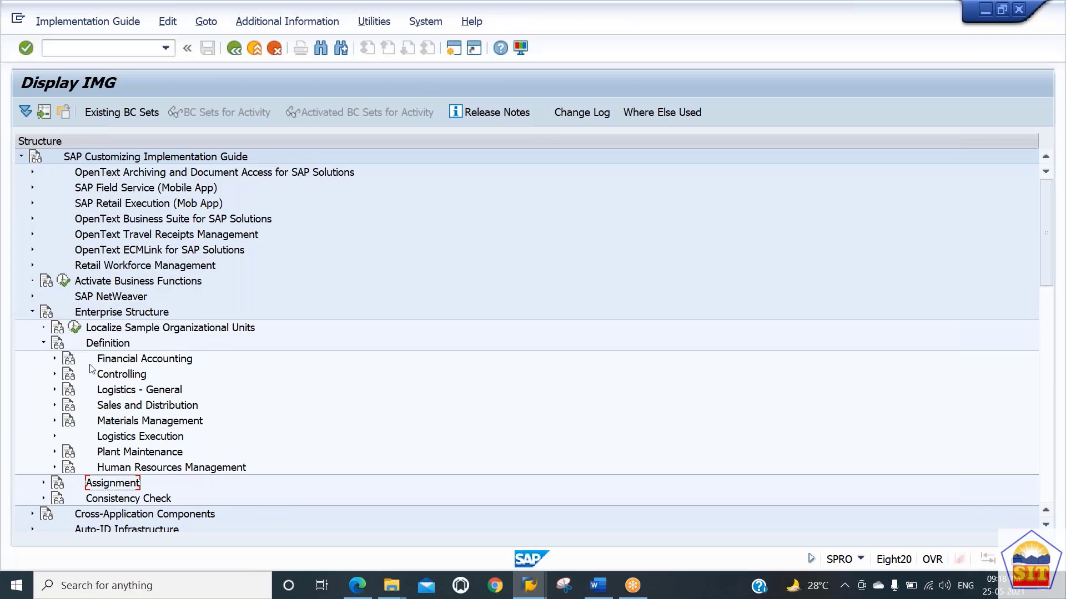
{"action": "left_click", "coordinate": [55, 359]}
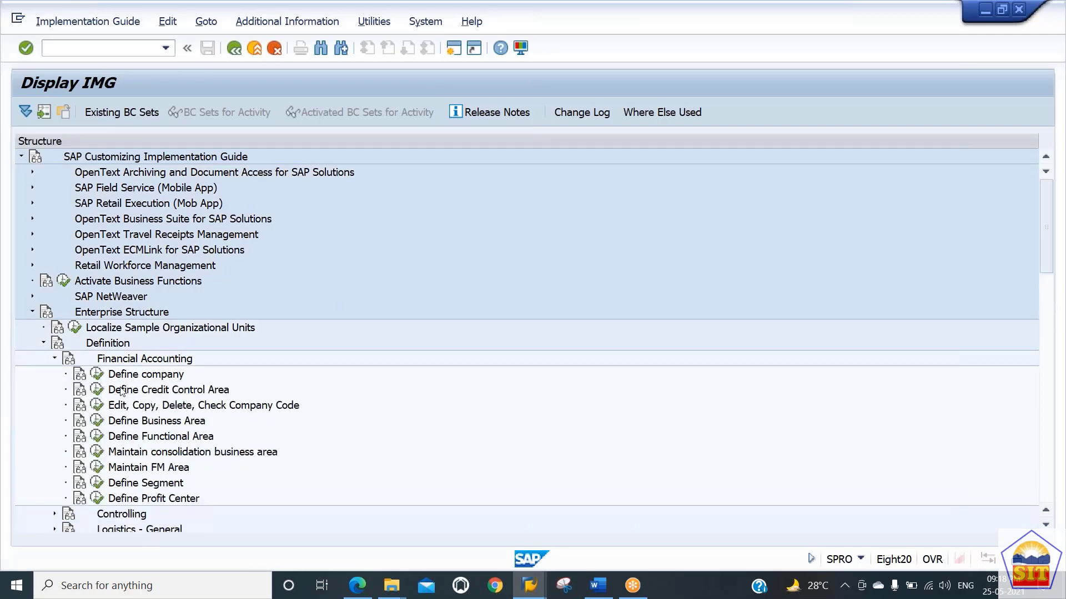
{"action": "left_click", "coordinate": [155, 426]}
{"action": "left_click", "coordinate": [97, 420]}
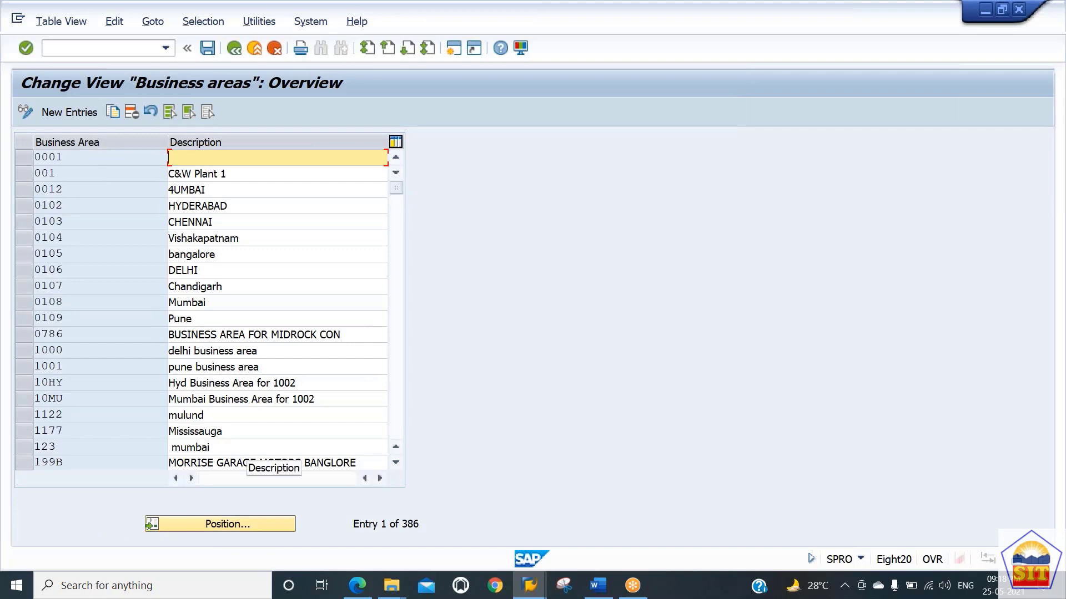
Step: Page through the list of existing business areas
{"action": "left_click", "coordinate": [211, 212]}
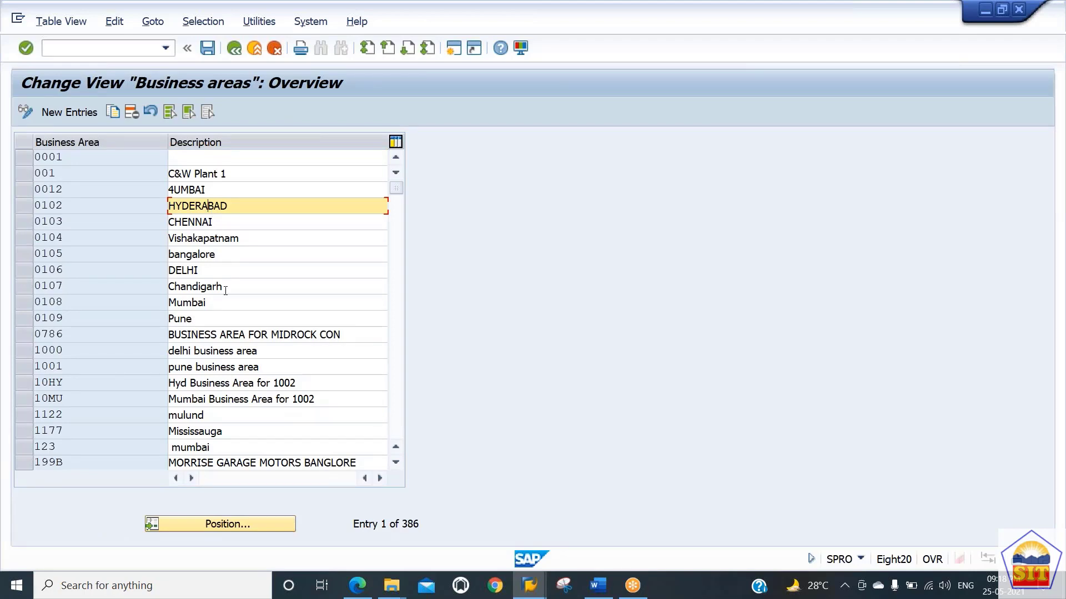
{"action": "left_click", "coordinate": [401, 413]}
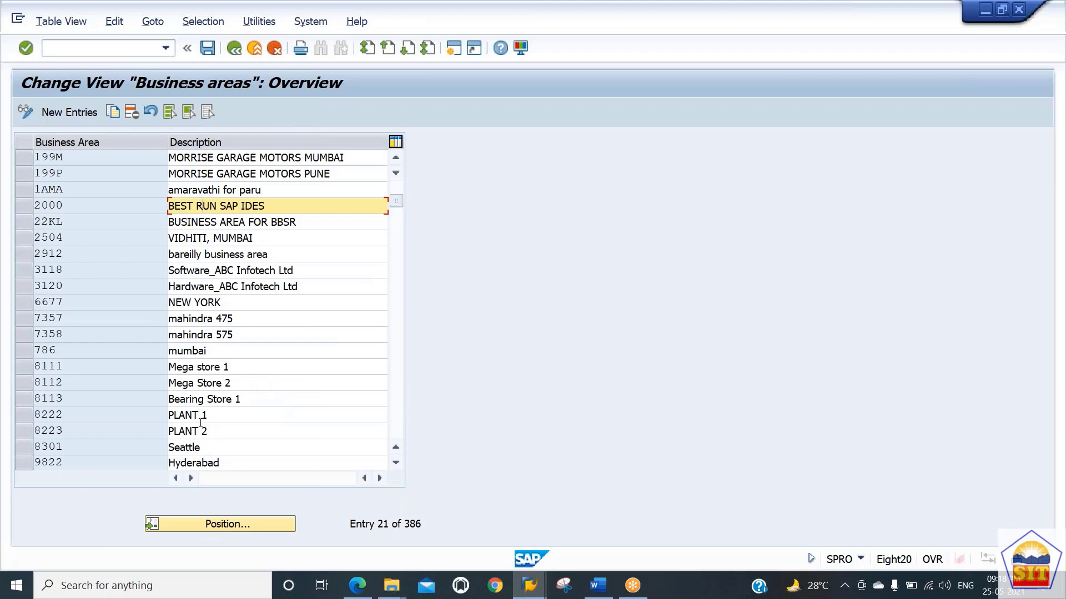
{"action": "left_click", "coordinate": [395, 429]}
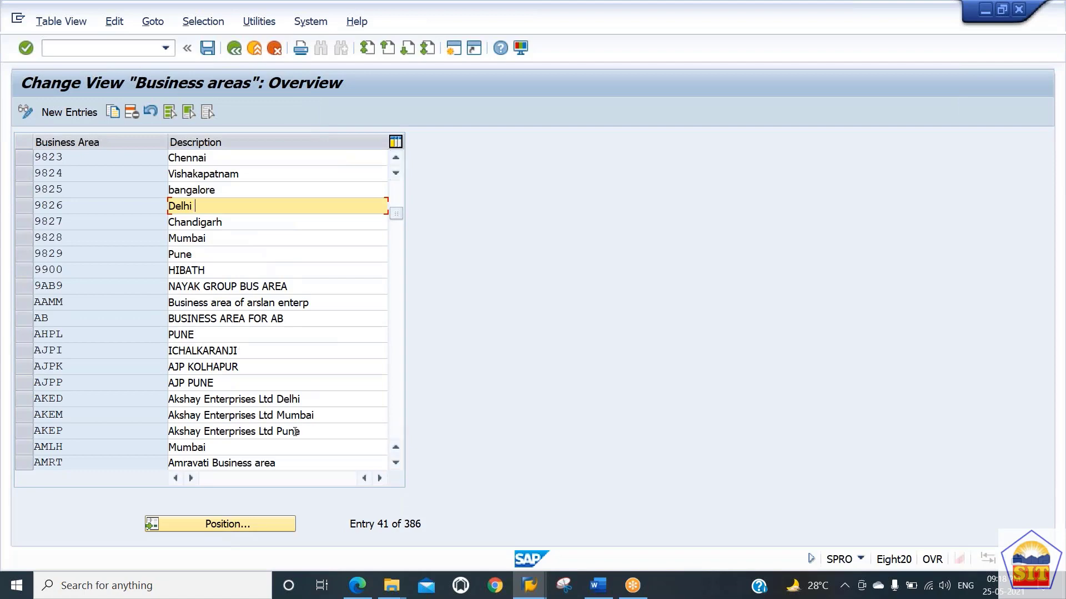
{"action": "left_click", "coordinate": [401, 428]}
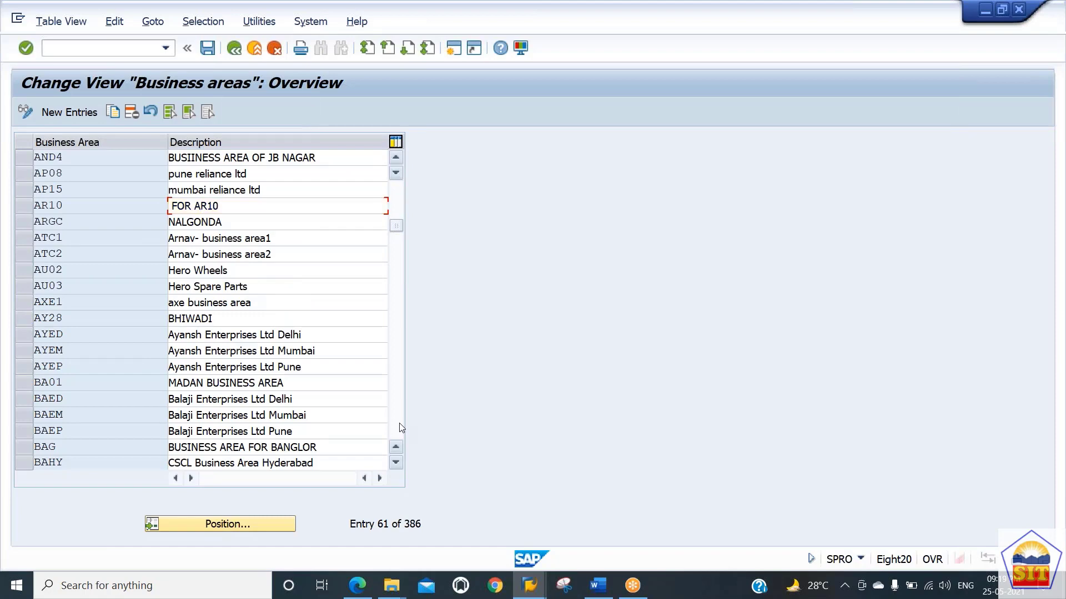
{"action": "left_click", "coordinate": [401, 428]}
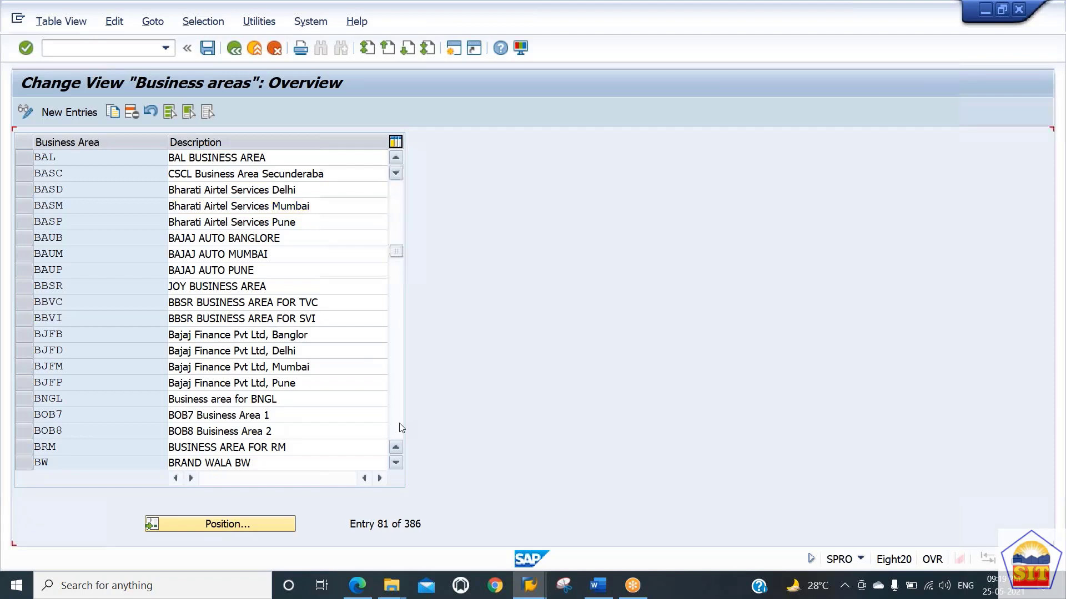
{"action": "left_click", "coordinate": [401, 427]}
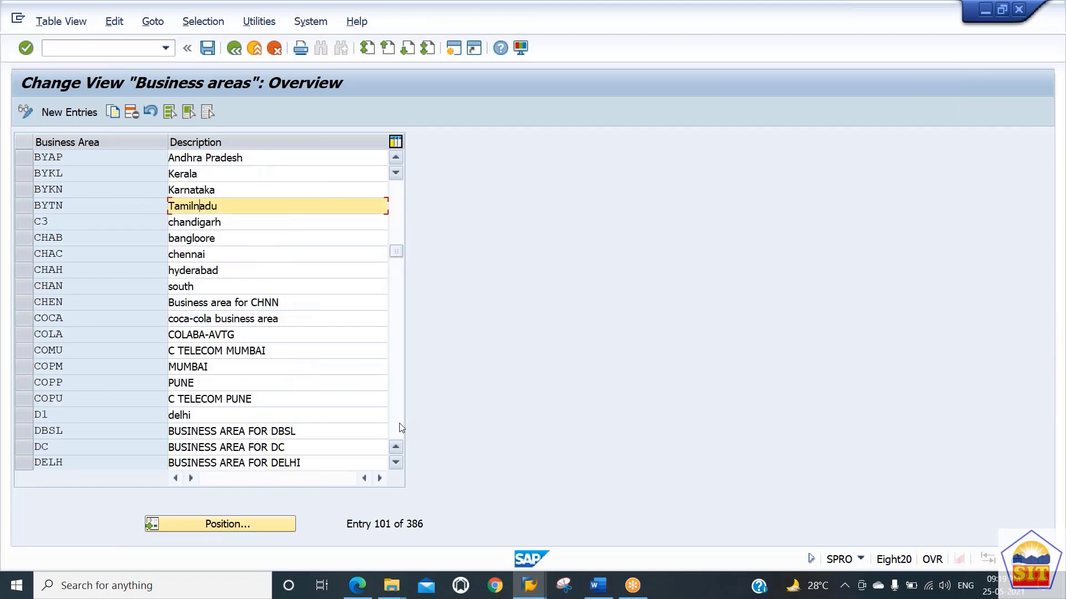
{"action": "left_click", "coordinate": [401, 428]}
{"action": "left_click", "coordinate": [401, 427]}
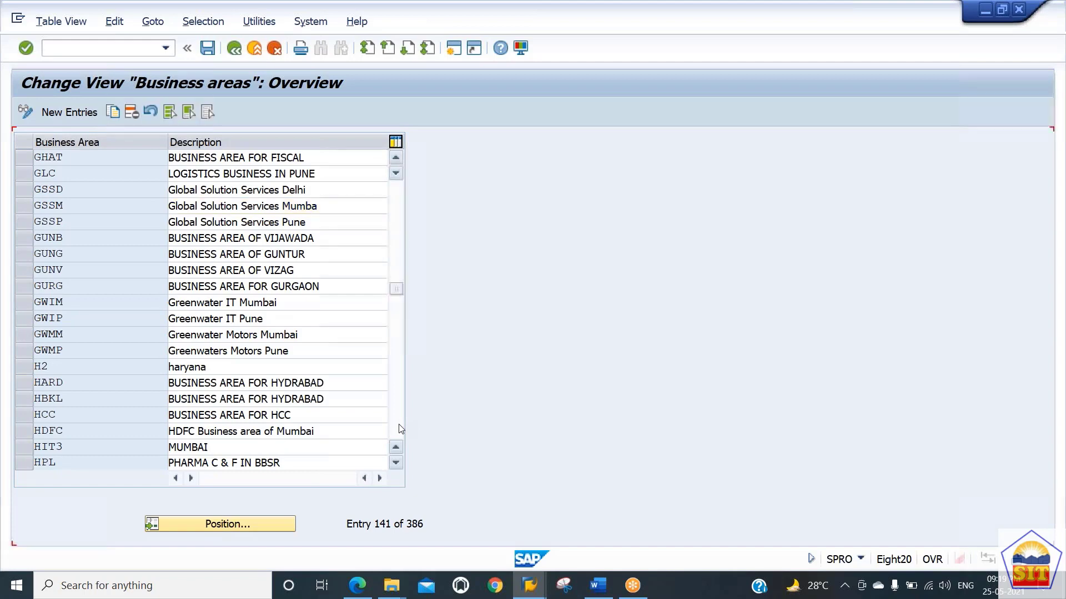
{"action": "left_click", "coordinate": [401, 428]}
{"action": "left_click", "coordinate": [400, 429]}
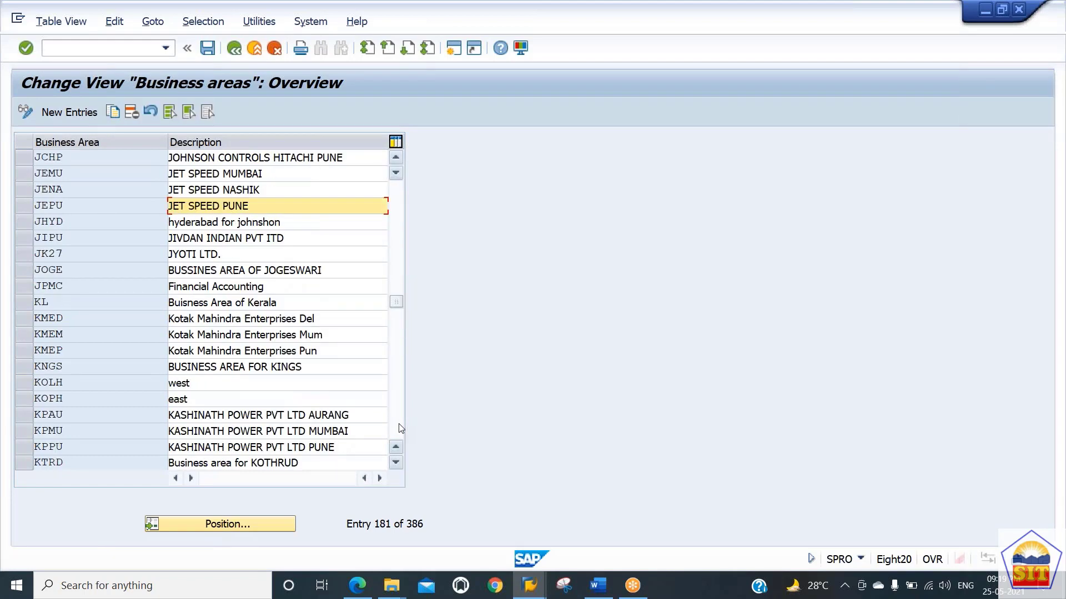
{"action": "left_click", "coordinate": [401, 429]}
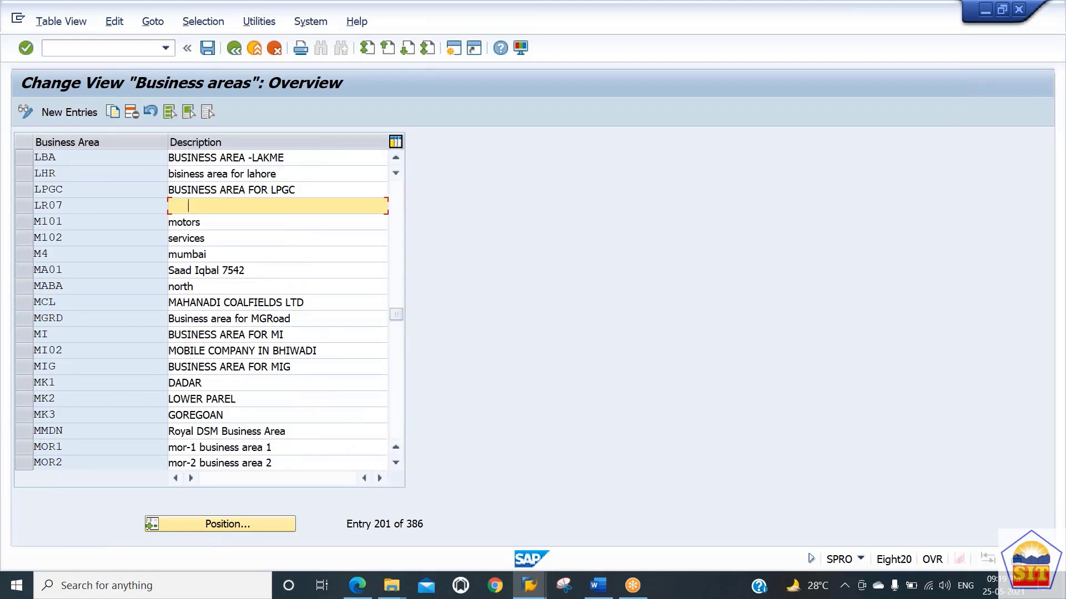
{"action": "left_click", "coordinate": [398, 423]}
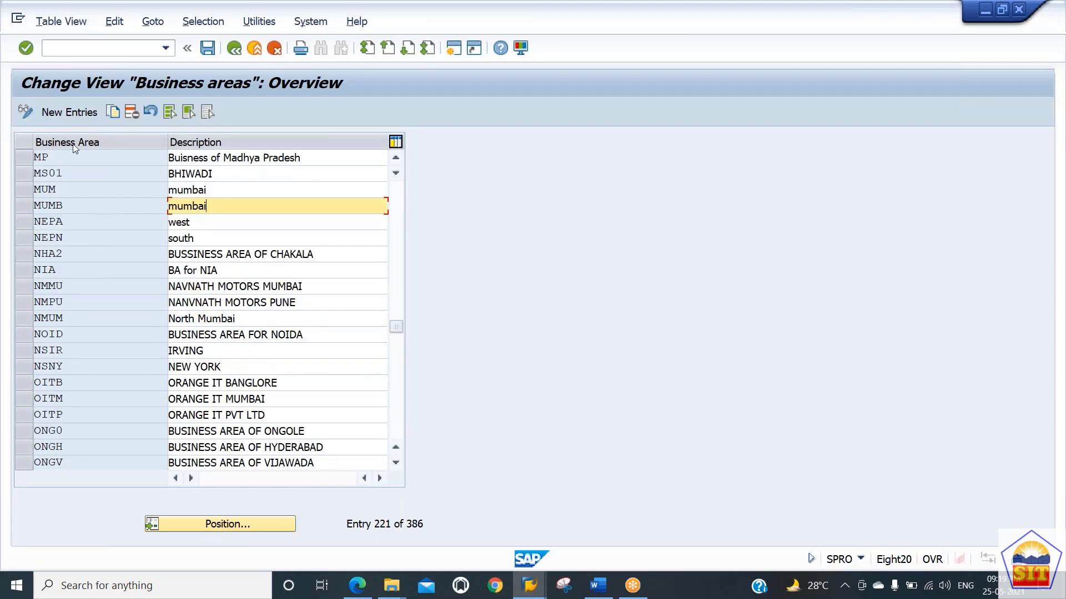
Step: Add a new business area 7100 with description New York and save it under the customizing request
{"action": "left_click", "coordinate": [71, 112]}
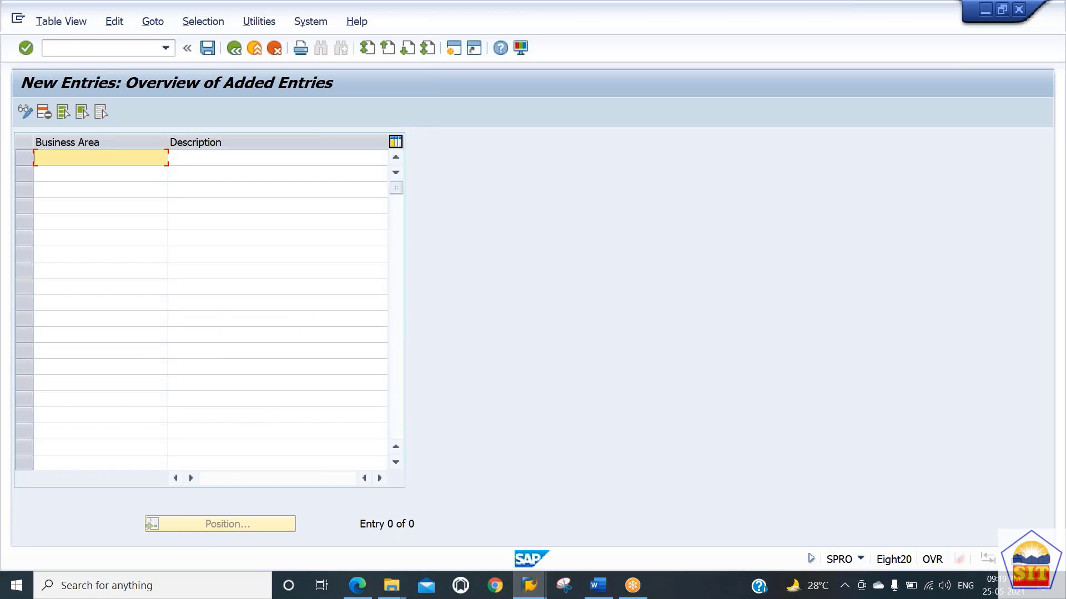
{"action": "type", "text": "7100"}
{"action": "key", "text": "Tab"}
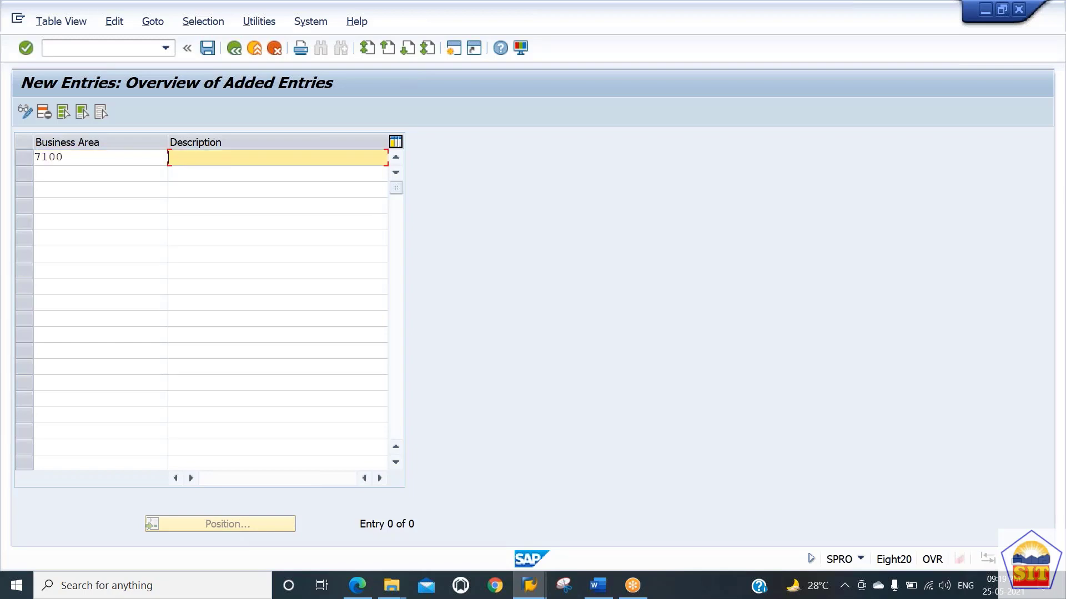
{"action": "type", "text": "New York"}
{"action": "key", "text": "Return"}
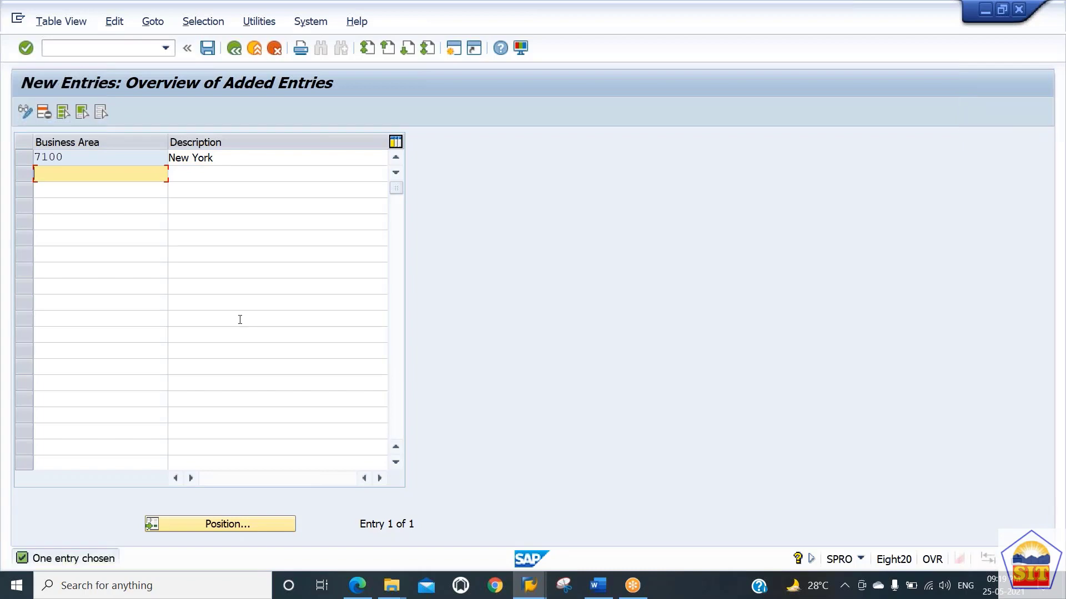
{"action": "left_click", "coordinate": [207, 48]}
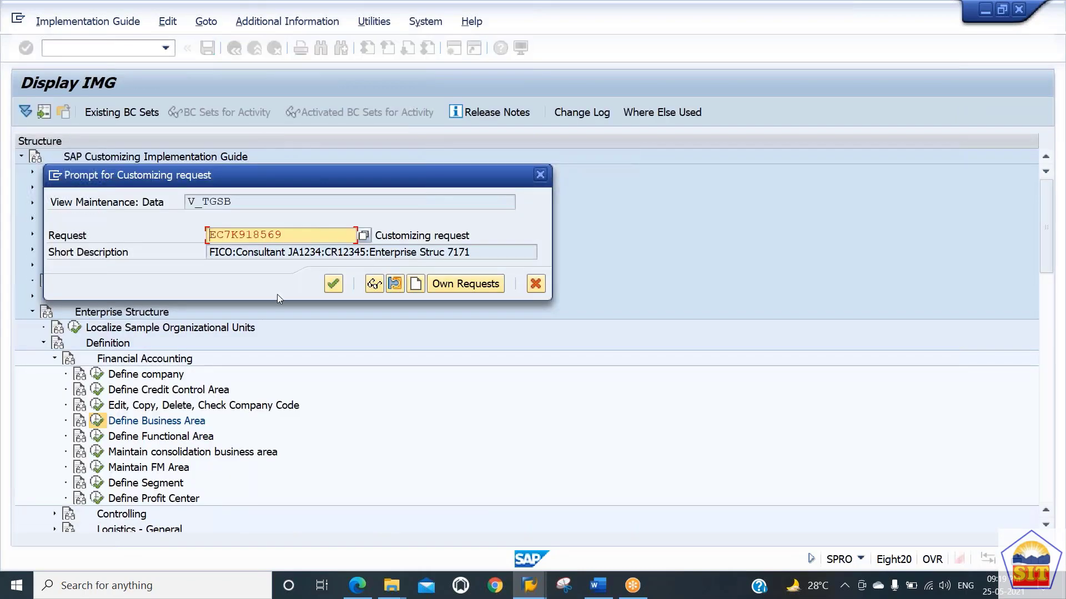
{"action": "key", "text": "Return"}
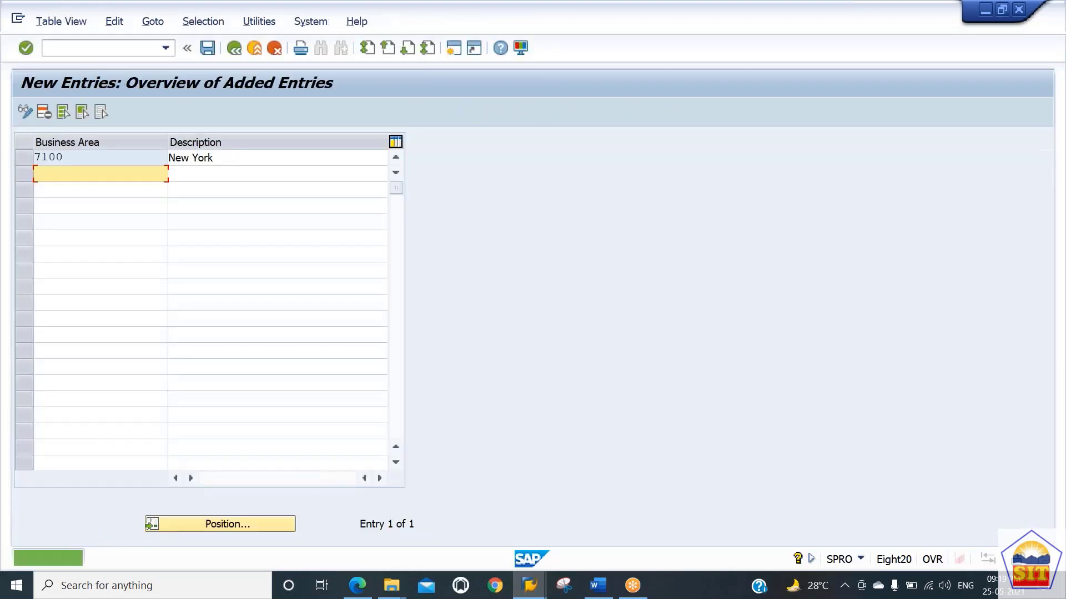
Step: Leave the business area maintenance and collapse the Financial Accounting and Definition nodes of the IMG tree
{"action": "left_click", "coordinate": [234, 53]}
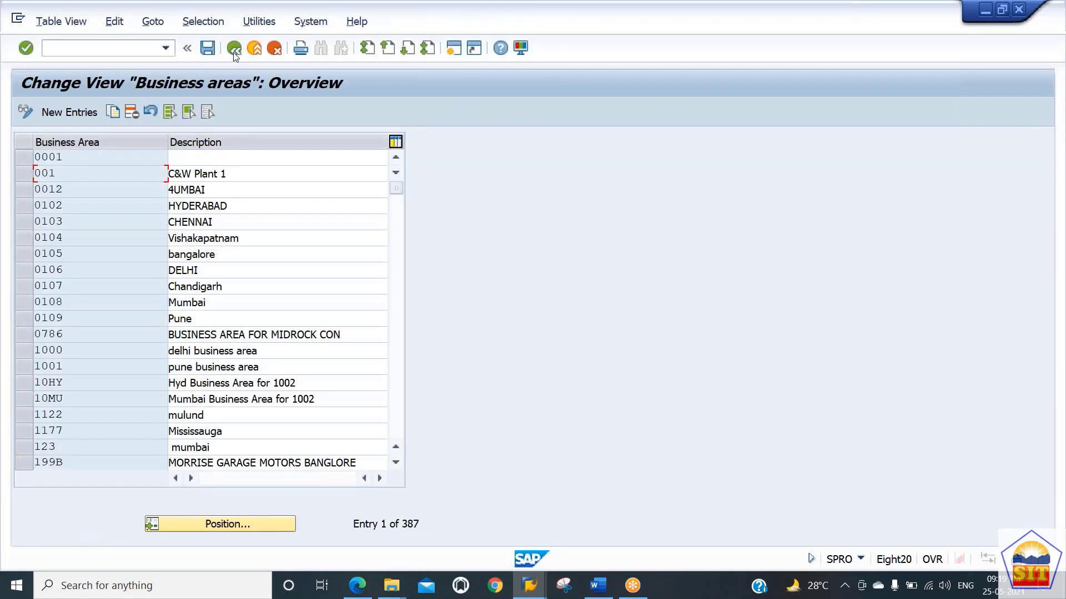
{"action": "left_click", "coordinate": [234, 50]}
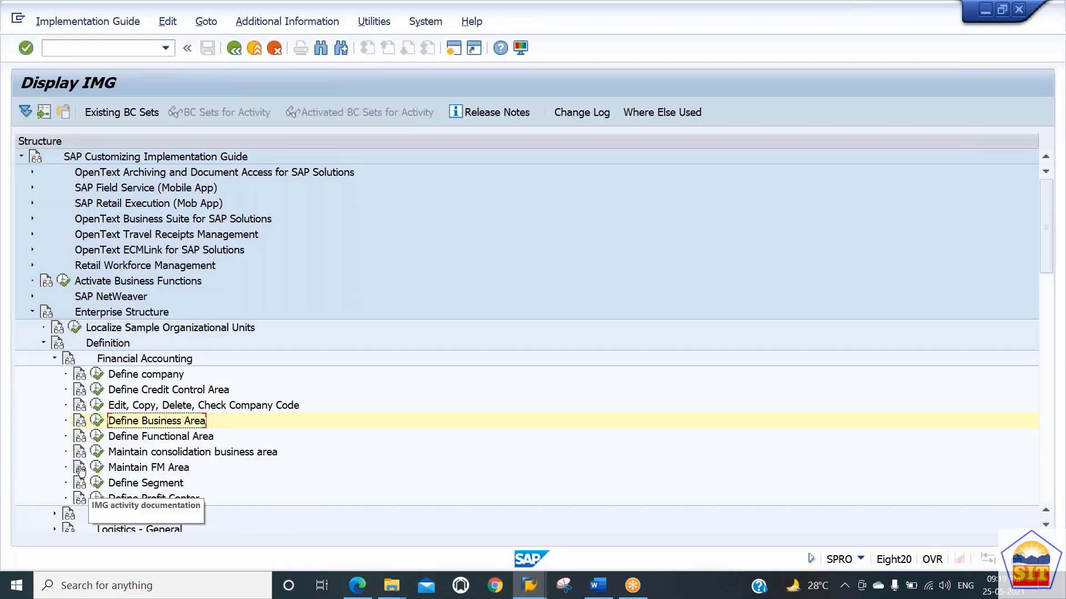
{"action": "left_click", "coordinate": [54, 359]}
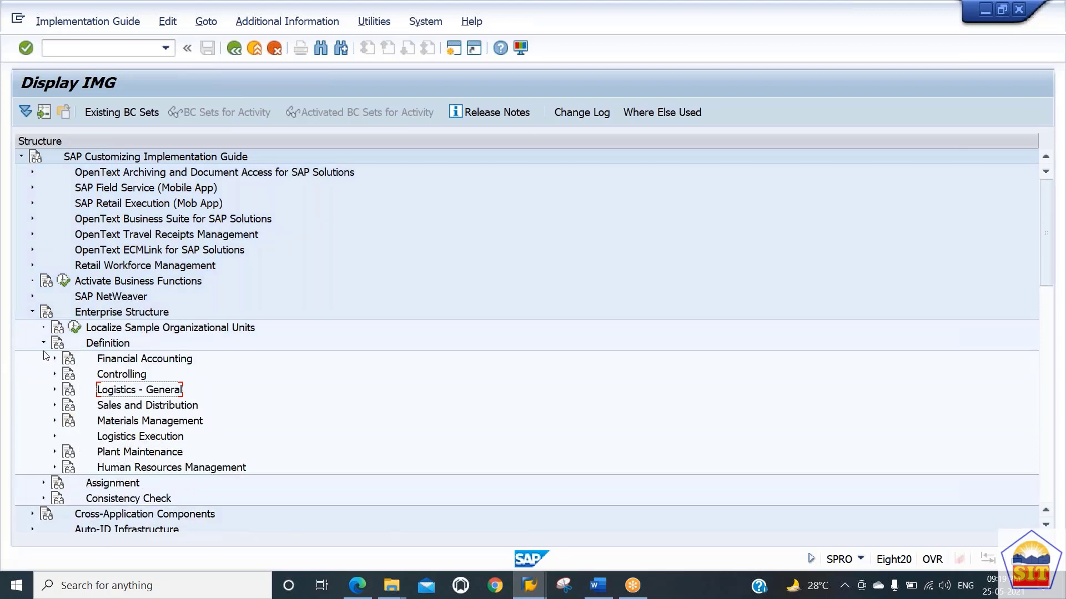
{"action": "left_click", "coordinate": [43, 344]}
{"action": "key", "text": "alt+Tab"}
{"action": "key", "text": "alt+Tab"}
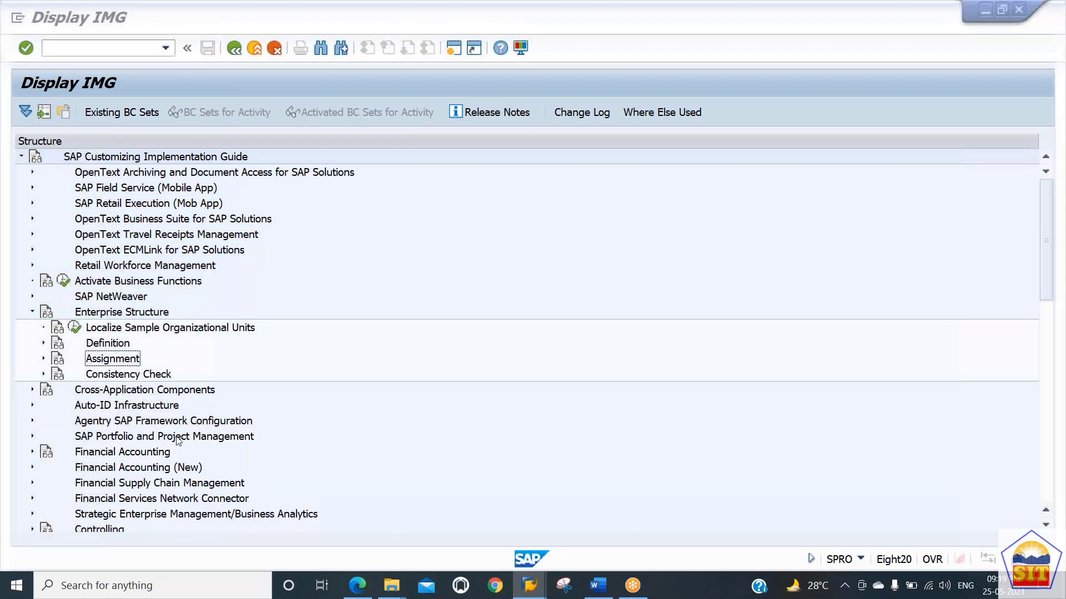
Step: Switch to the PDF guide and read the next section on the fiscal year variant
{"action": "key", "text": "alt+Tab"}
{"action": "key", "text": "alt+Tab"}
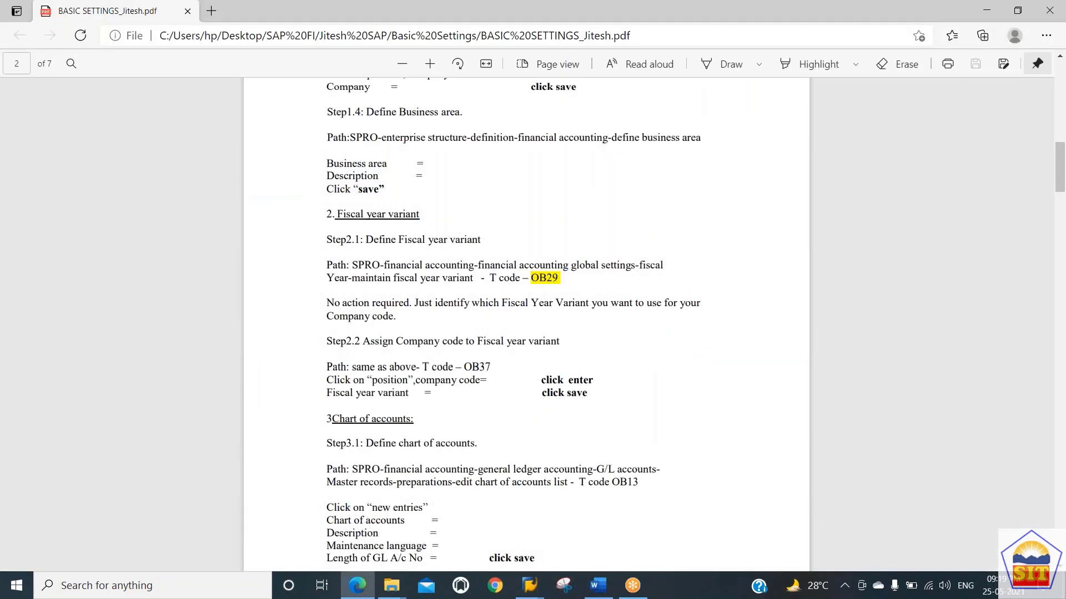
{"action": "scroll", "coordinate": [526, 325], "scroll_direction": "up", "scroll_amount": 2}
{"action": "scroll", "coordinate": [526, 325], "scroll_direction": "down", "scroll_amount": 4}
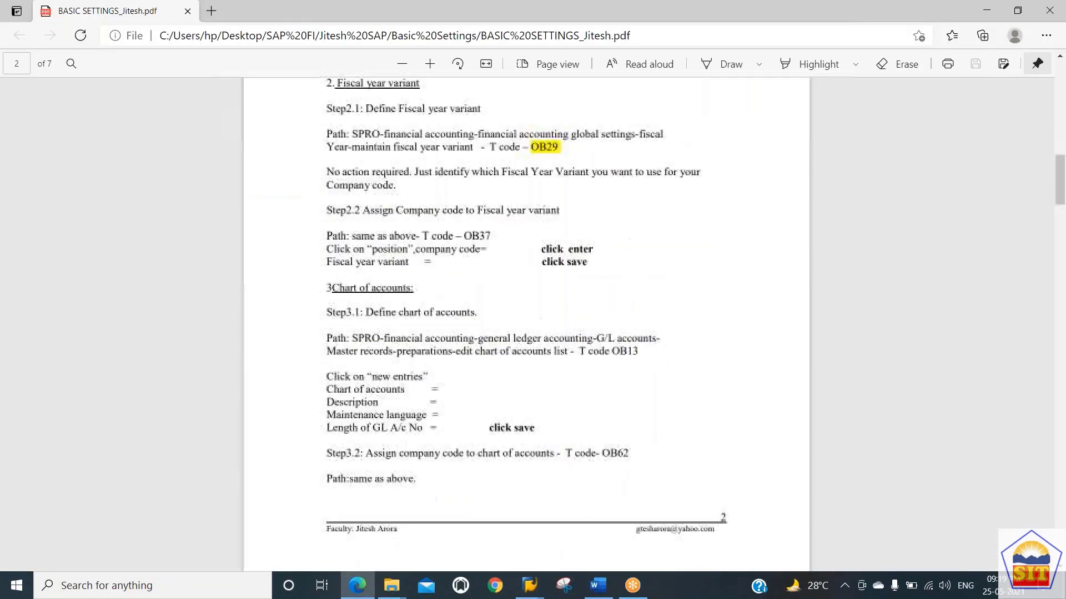
{"action": "scroll", "coordinate": [526, 325], "scroll_direction": "up", "scroll_amount": 2}
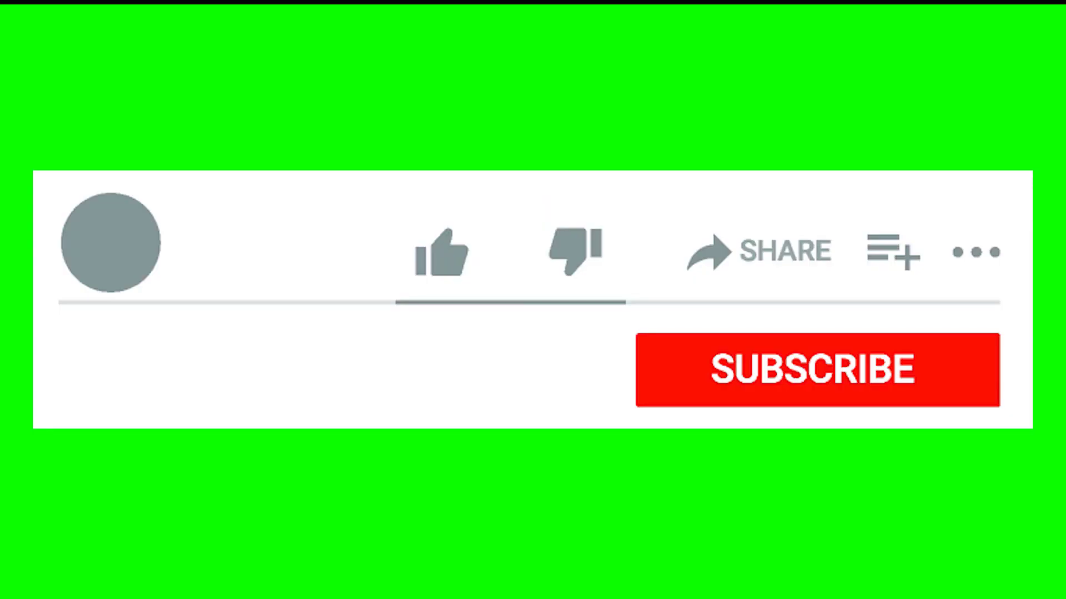